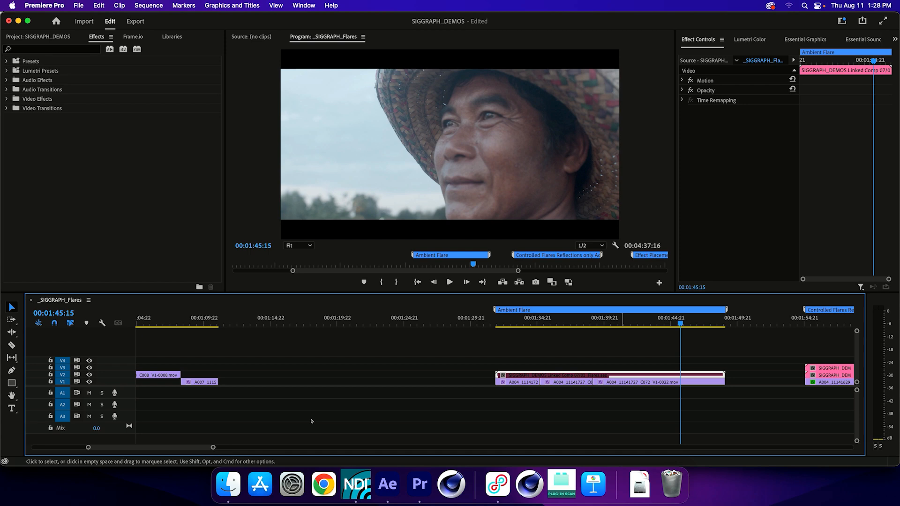
Enable the linked After Effects comp clip on V2 in the Ambient Flare section, and play back part of it.
left_click(518, 319)
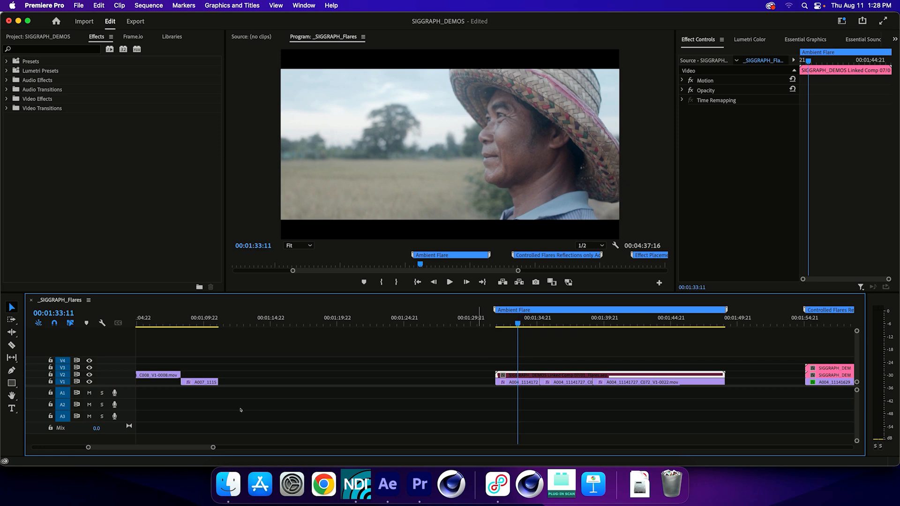
left_click(283, 419)
left_click(569, 376)
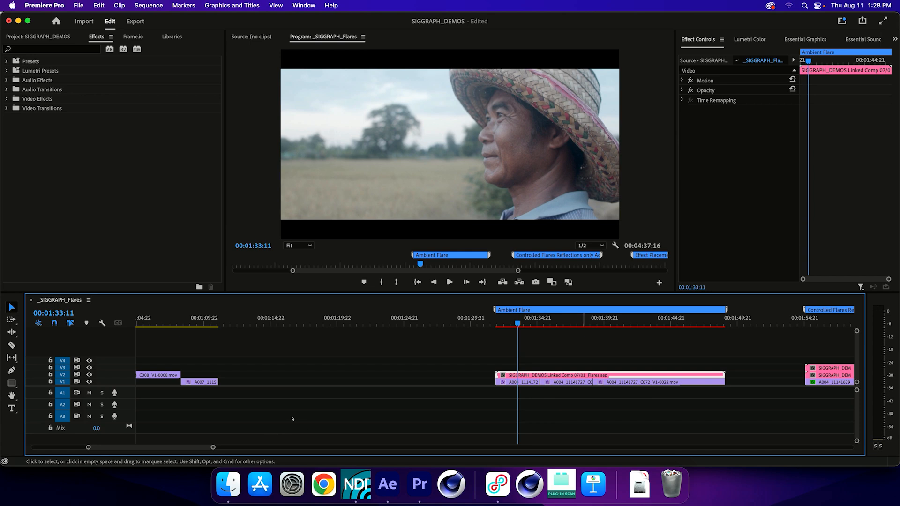
key("space")
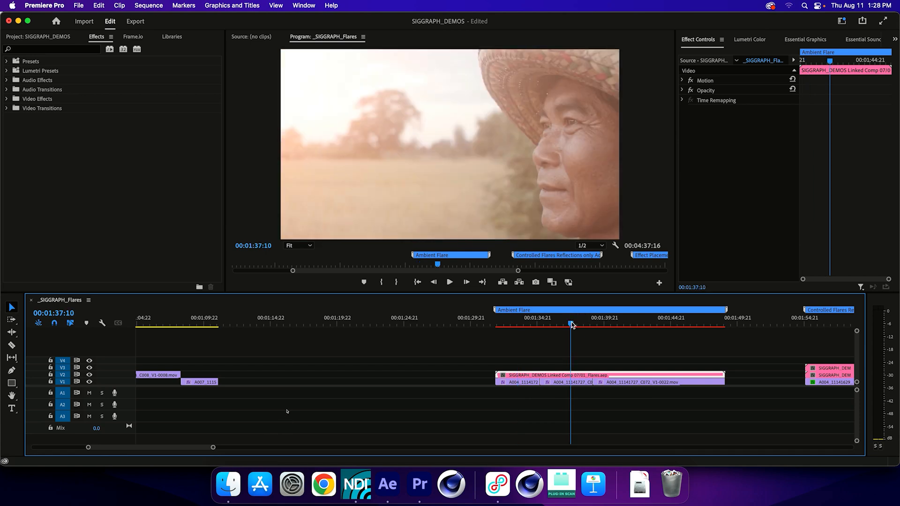
key("space")
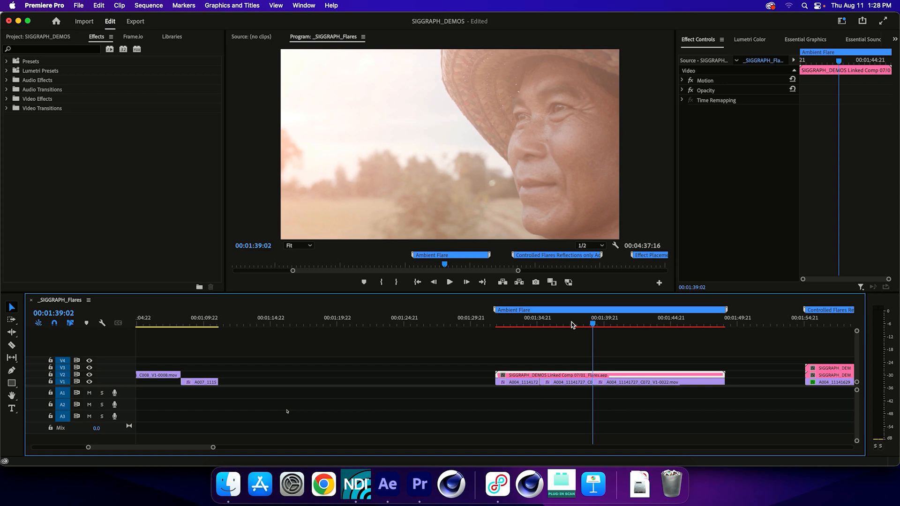
Return to the start of the Ambient Flare clip, select it, and open its original composition in After Effects.
key("Up")
key("Up")
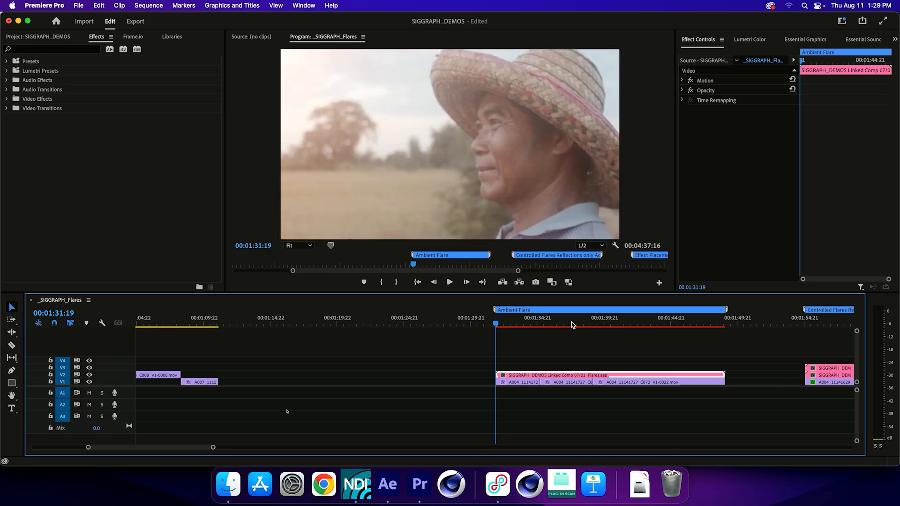
left_click(286, 424)
key("d")
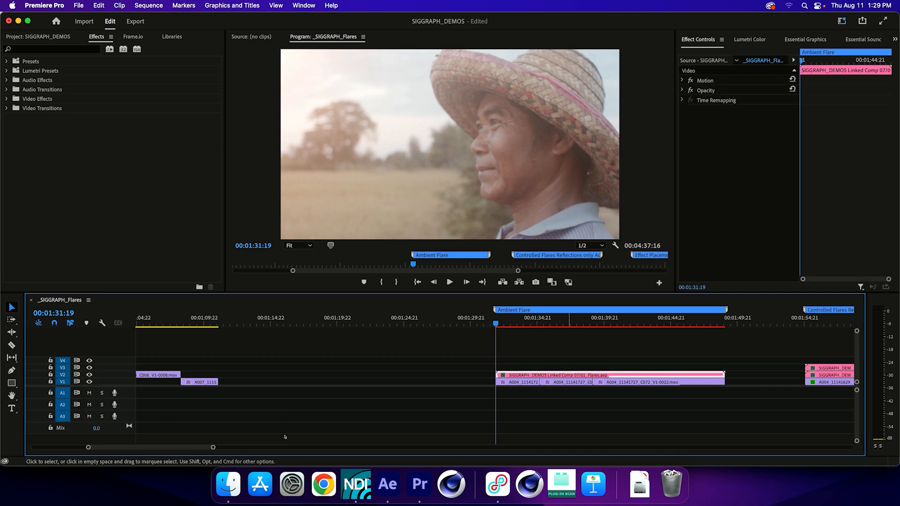
right_click(569, 375)
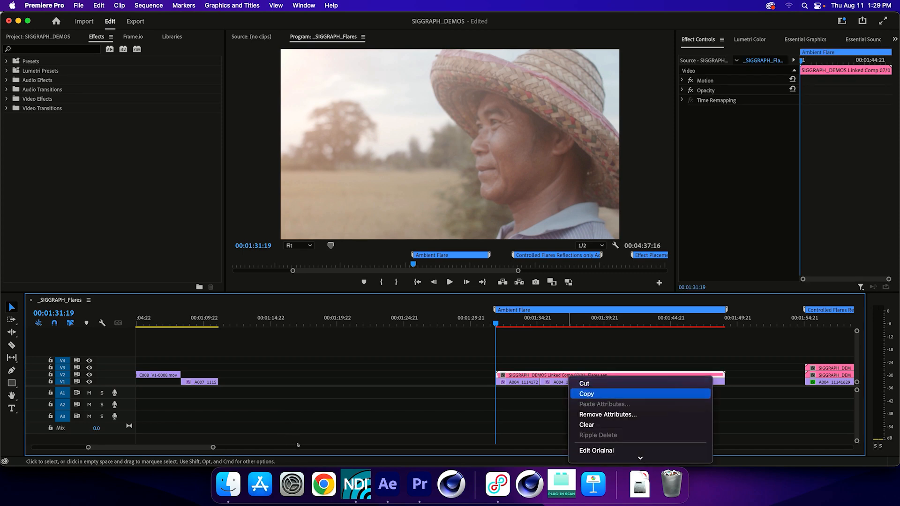
key("Up")
key("Up")
key("Up")
key("Up")
key("Up")
key("Up")
key("Up")
key("Up")
key("Up")
key("Up")
key("Up")
key("Up")
key("Up")
key("Up")
key("Up")
key("Up")
key("Up")
key("Up")
key("Up")
key("Up")
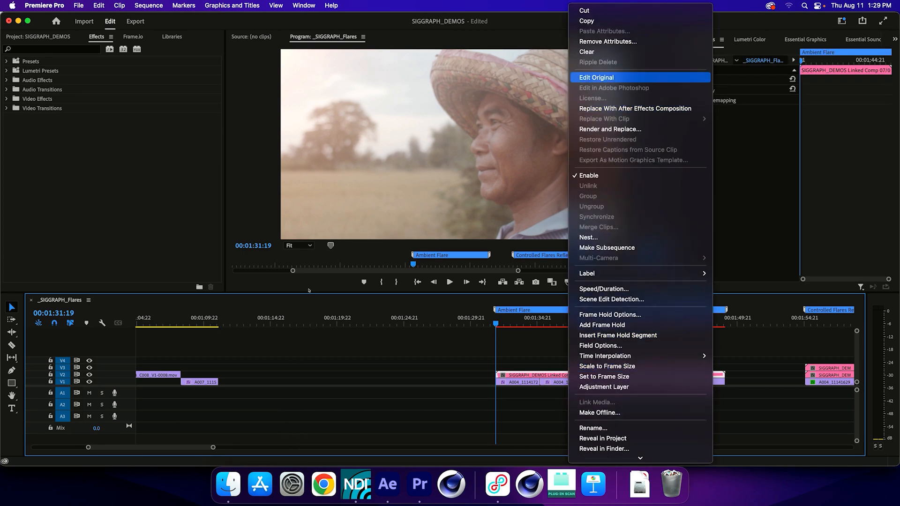
key("Return")
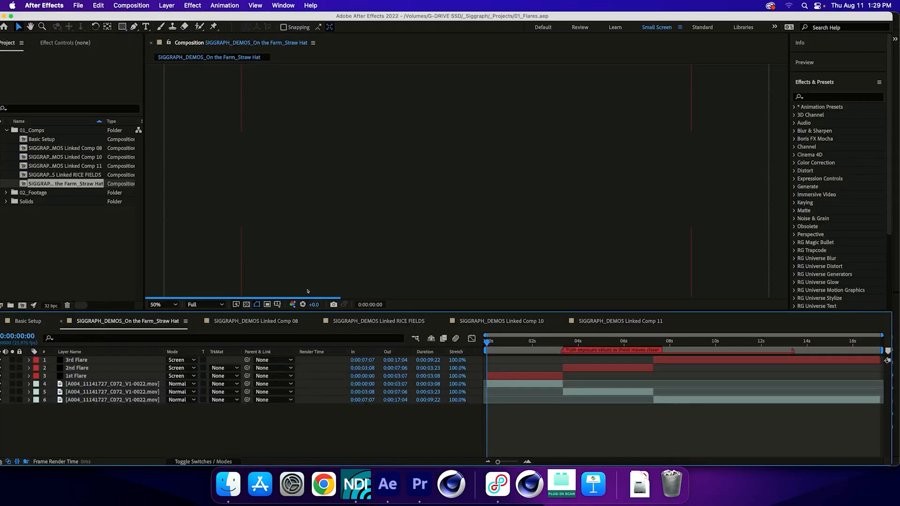
Preview the straw hat composition and reorder its layers so each Flare layer sits directly above its matching footage layer.
key("space")
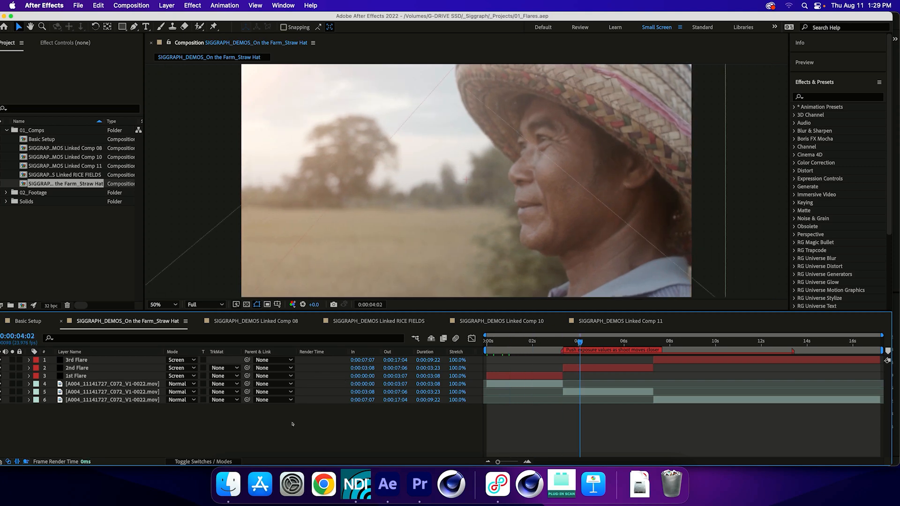
left_click(78, 368)
left_click_drag(95, 368, 100, 396)
left_click(100, 360)
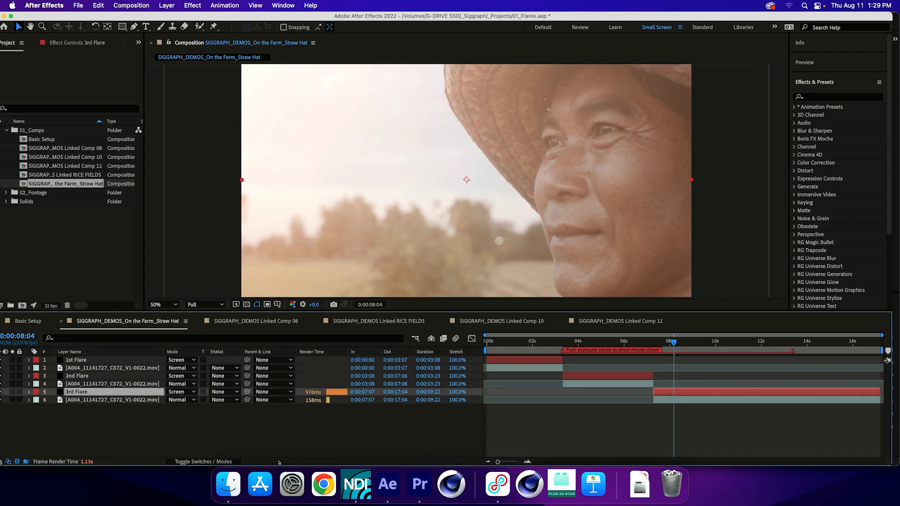
left_click(265, 449)
left_click(510, 343)
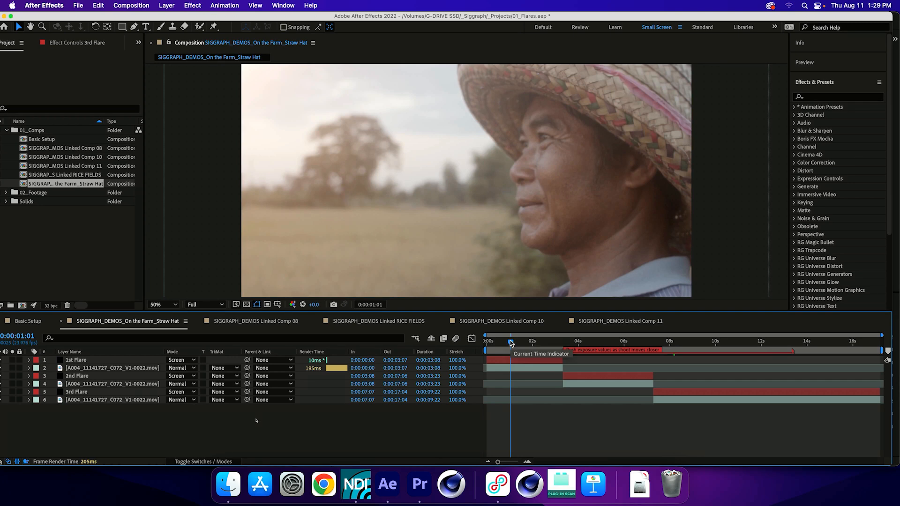
Search the effects for "real" and select the 1st Flare layer.
key("super+5")
type("real")
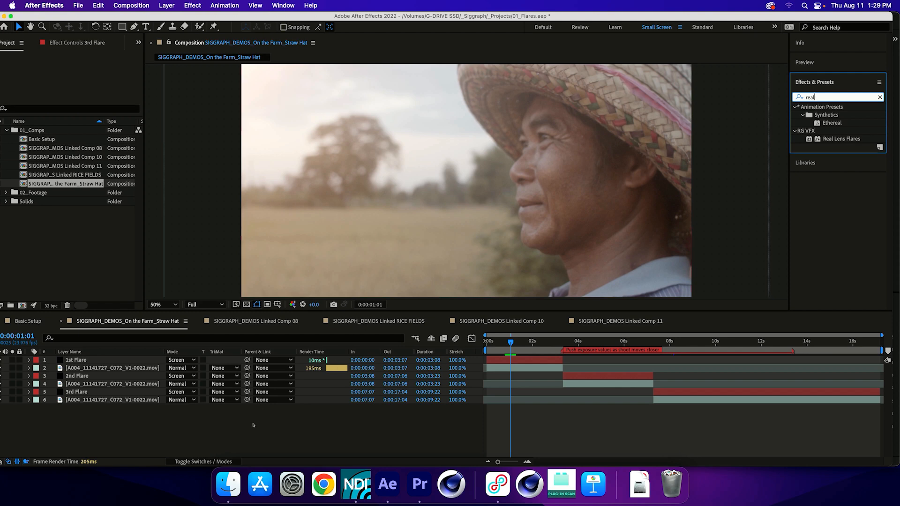
left_click(76, 360)
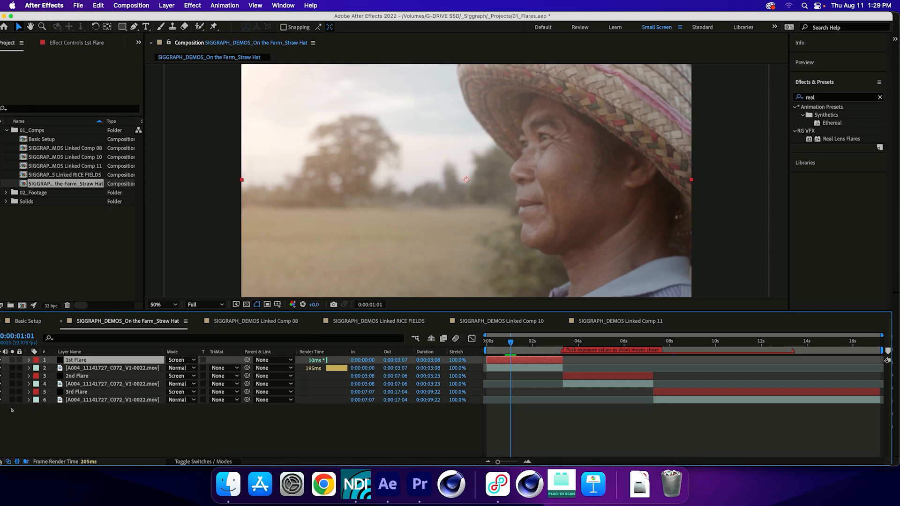
In the Basic Setup composition, create a comp-size black solid named "Black Solid FOR FLARE" and move it above all other layers.
key("shift+comma")
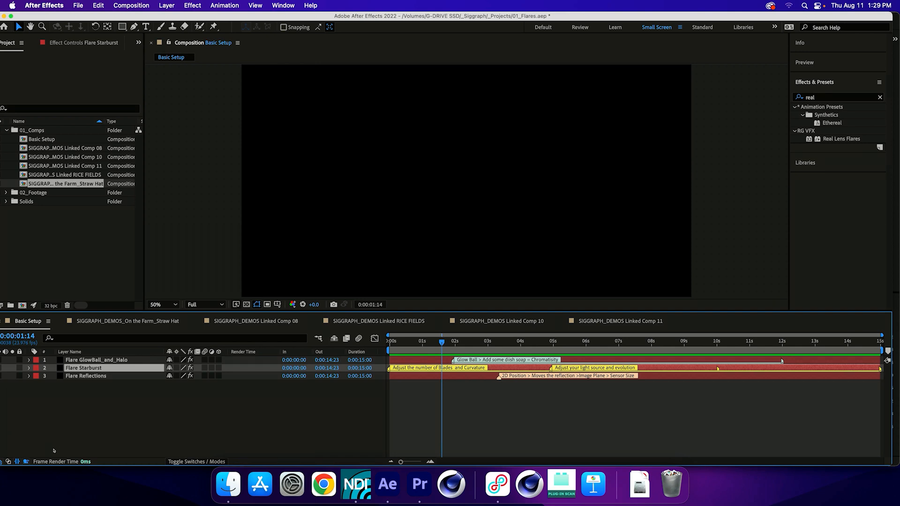
key("super+y")
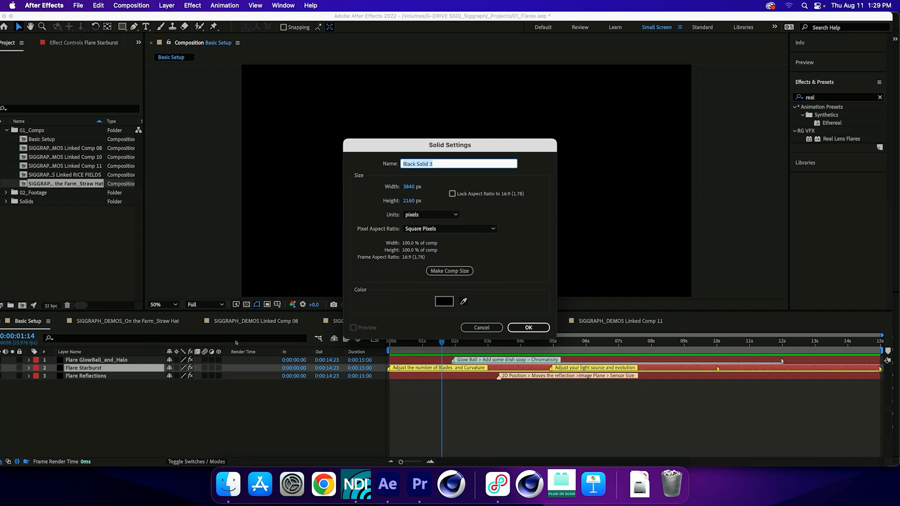
key("Right")
key("BackSpace")
type("FOR FLARE")
key("Tab")
key("Tab")
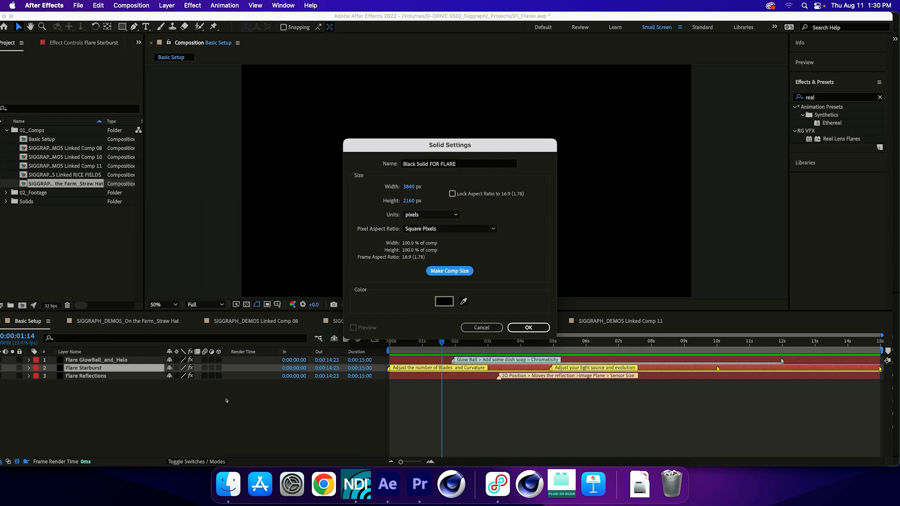
key("space")
key("Return")
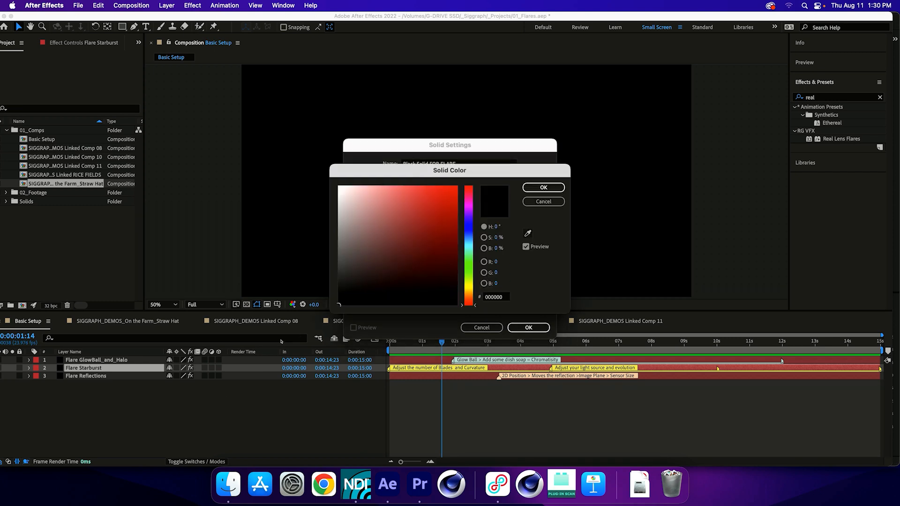
key("Return")
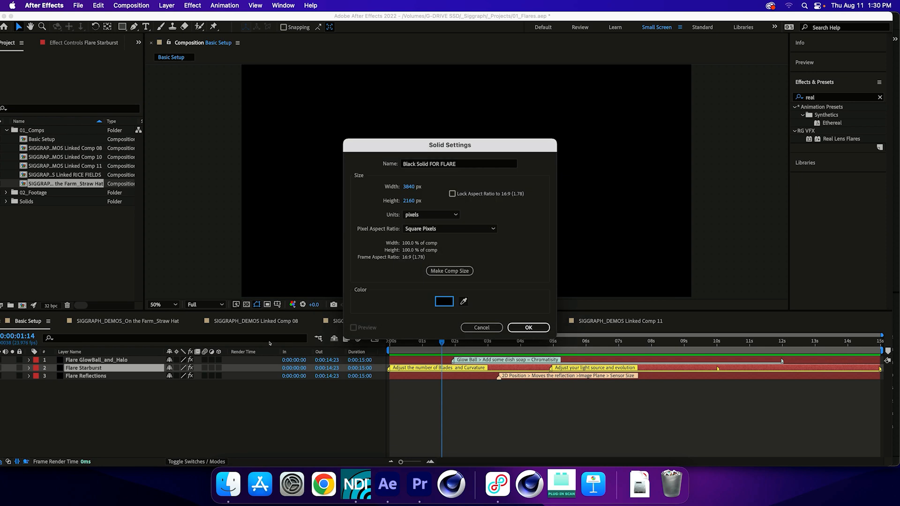
key("Return")
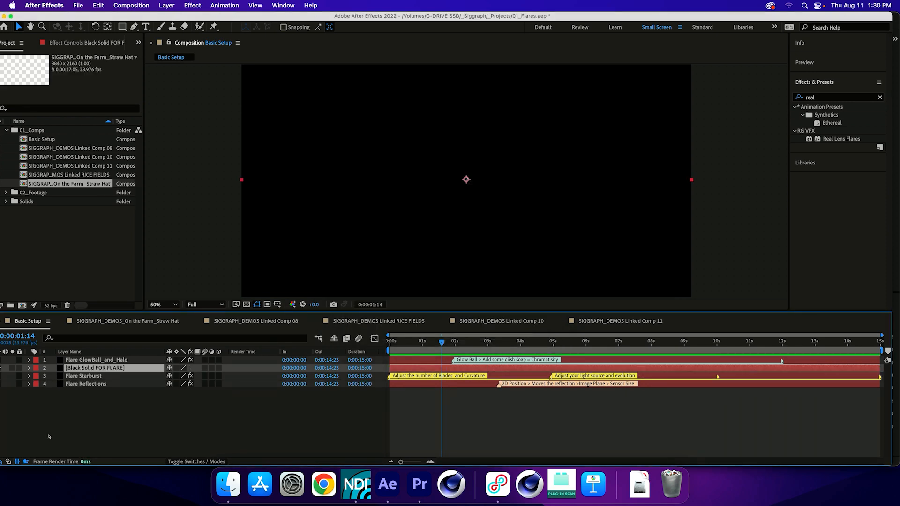
key("super+shift+bracketright")
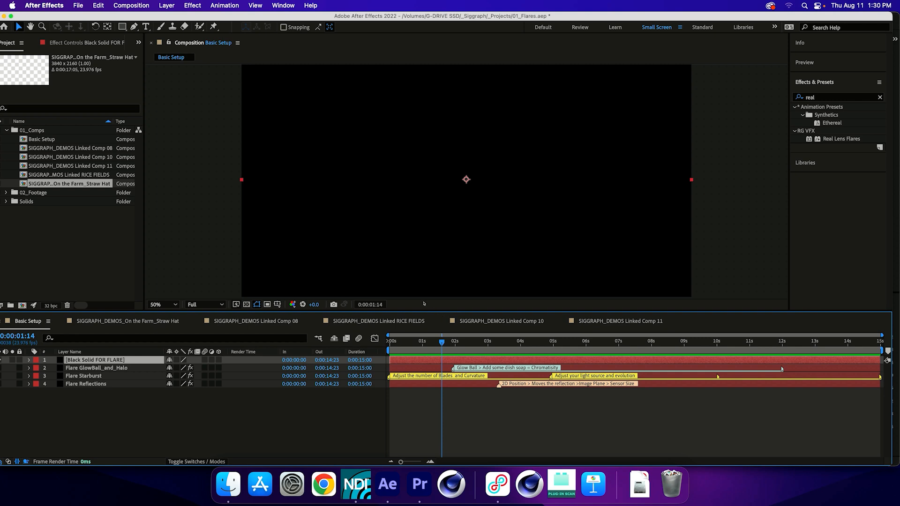
Apply Real Lens Flares to the black solid, expand all its property groups, and set Brightness to 150% and Size to 4.9%.
left_click_drag(841, 139, 452, 163)
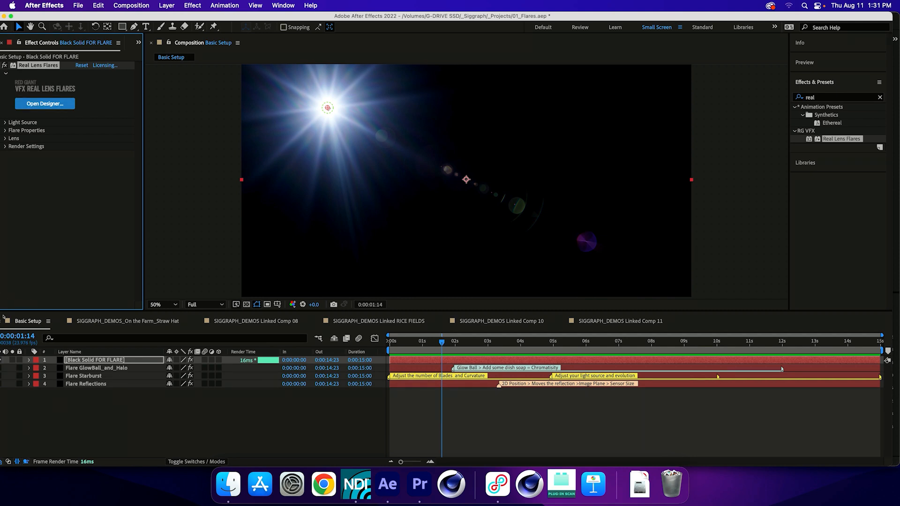
left_click(6, 122)
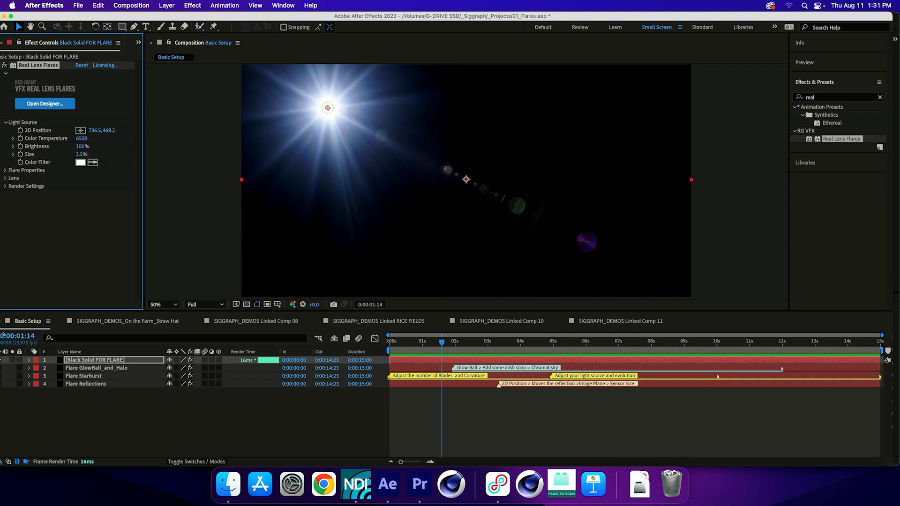
left_click(5, 171)
left_click(5, 210)
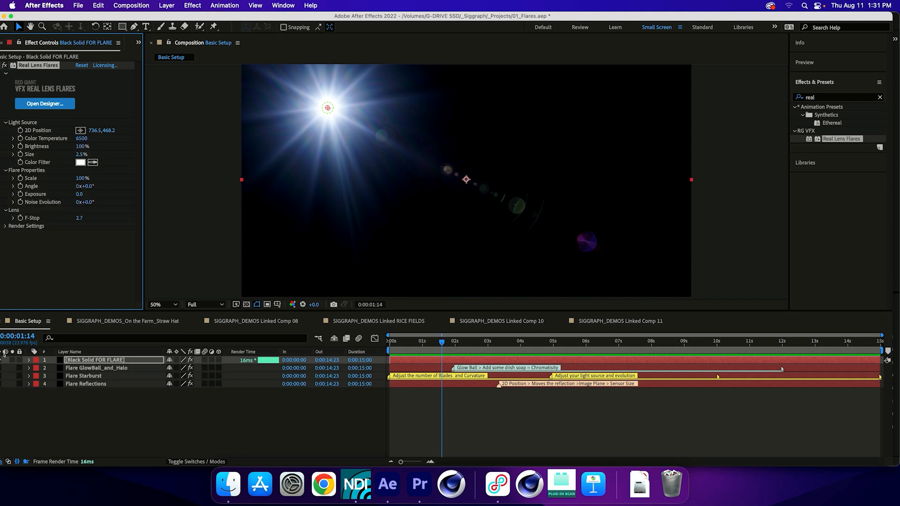
left_click(5, 226)
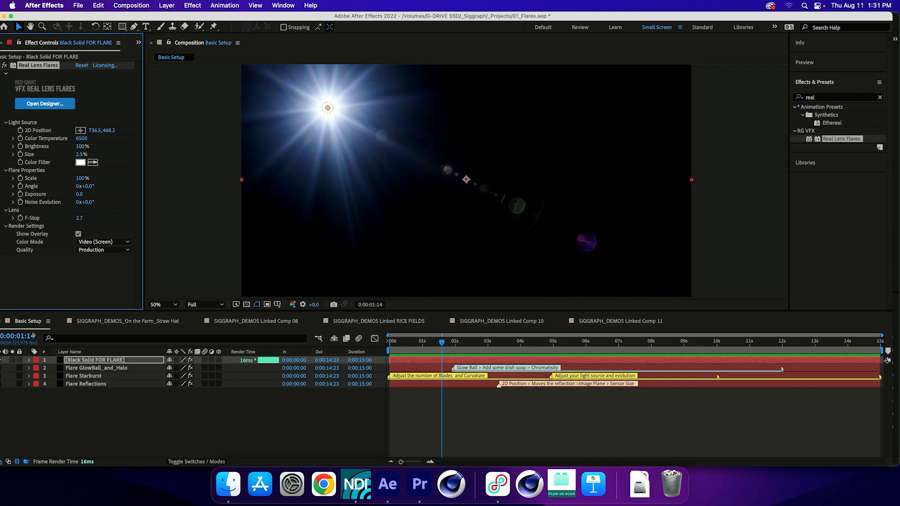
mouse_move(82, 155)
left_mouse_down()
mouse_move(123, 154)
mouse_move(77, 154)
mouse_move(104, 147)
left_mouse_up()
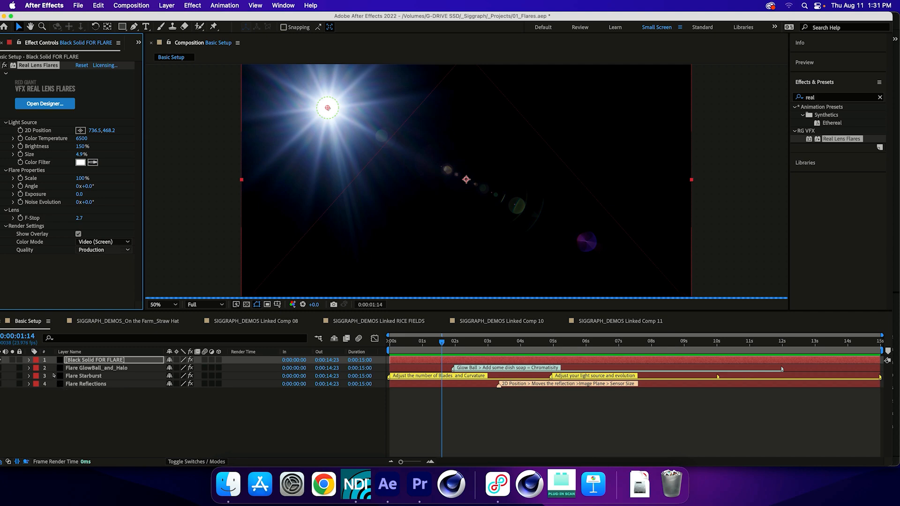
Try the Fast render quality on the lens flare, and set Quality back to Production.
left_click(103, 250)
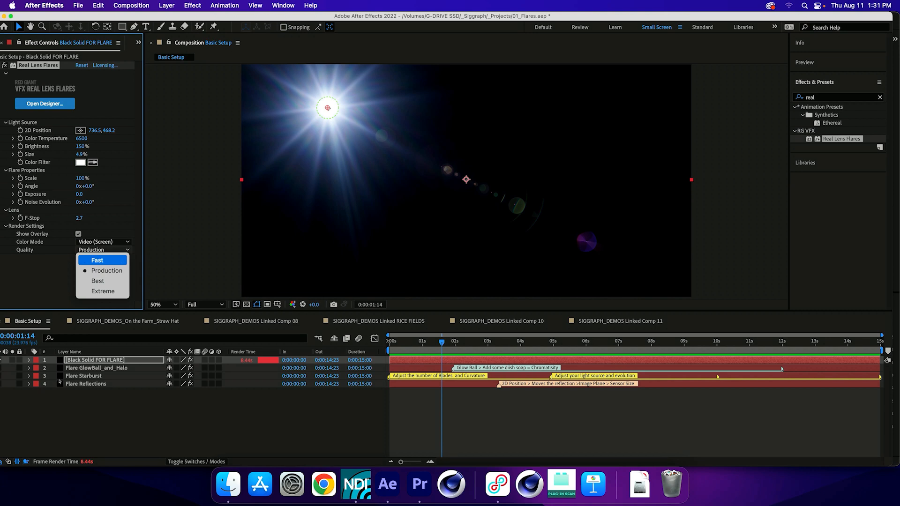
left_click(109, 260)
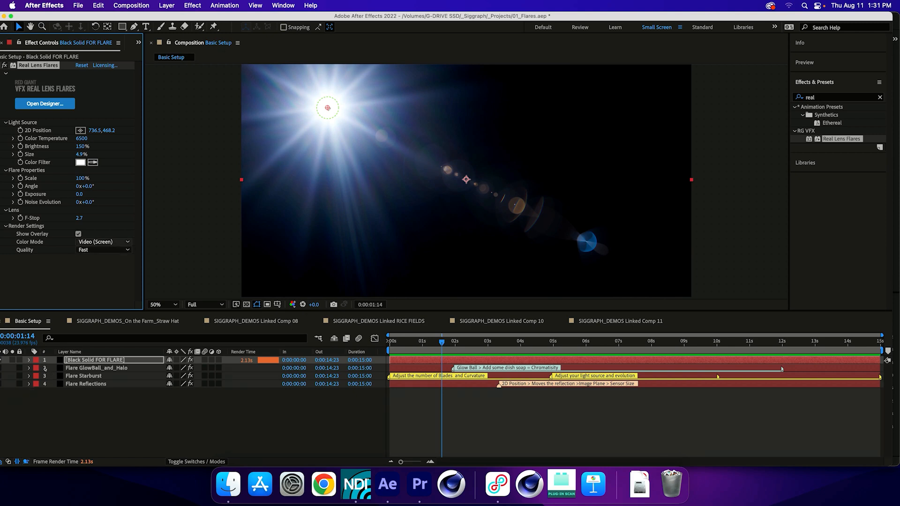
left_click(117, 242)
left_click(53, 382)
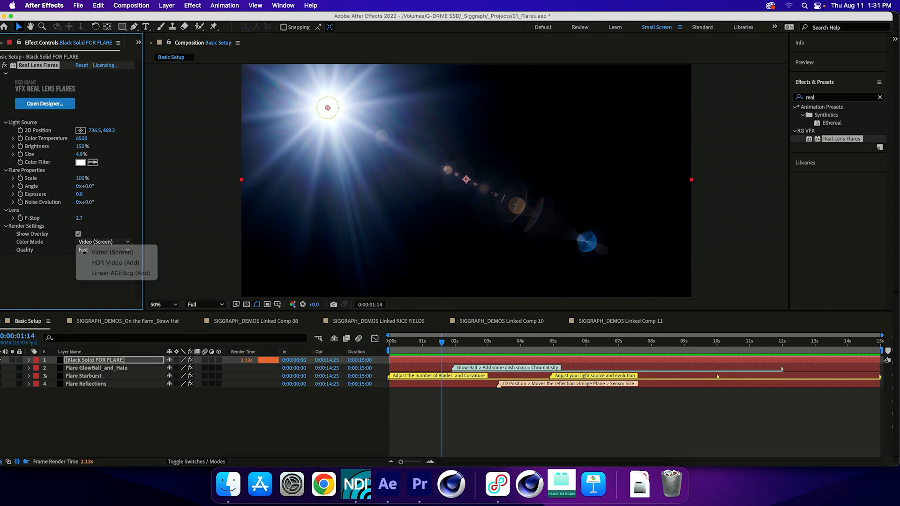
left_click(103, 250)
left_click(94, 270)
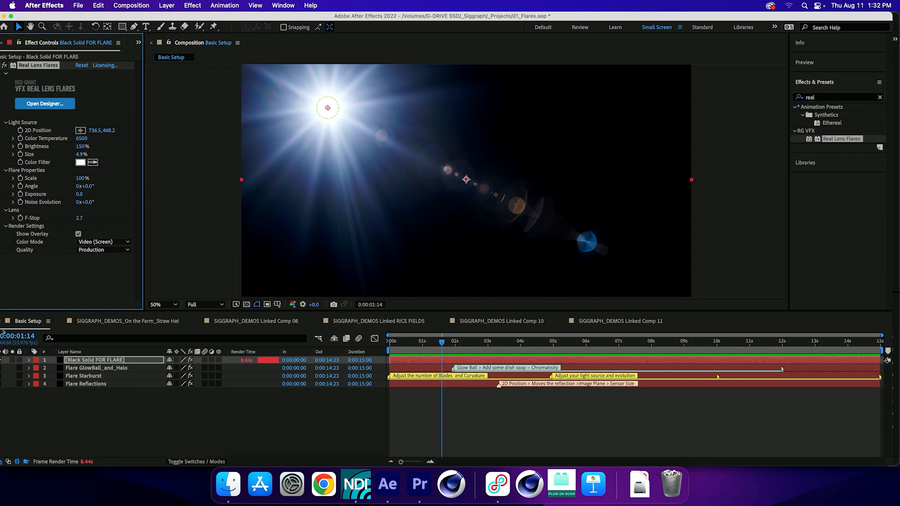
left_click(104, 250)
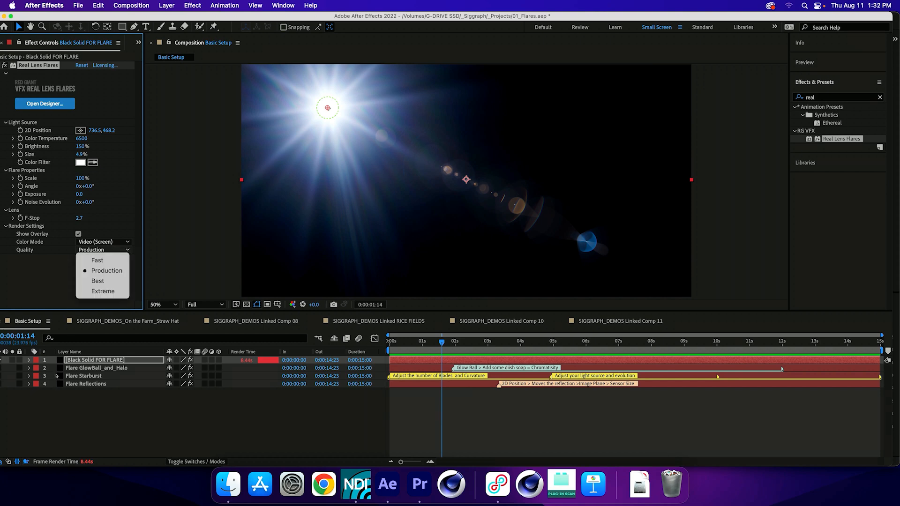
left_click(23, 378)
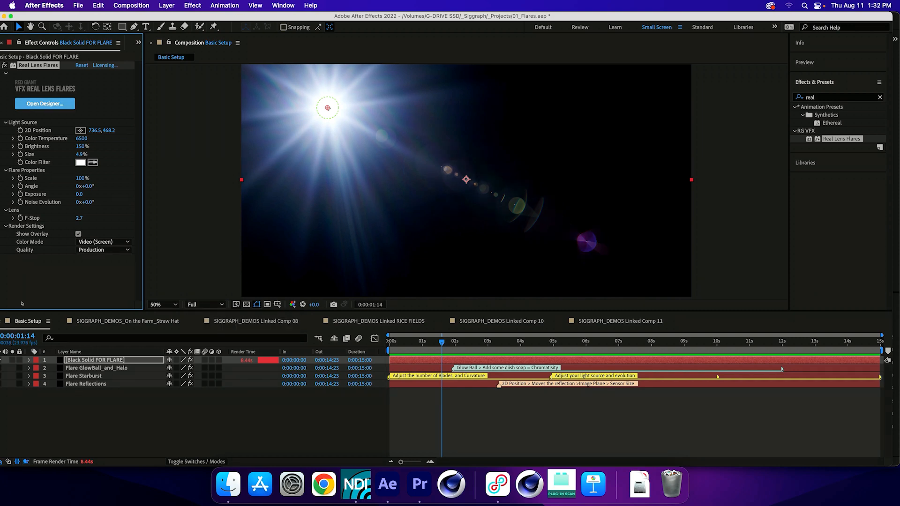
Open the Real Lens Flares designer and examine the settings of the flare's elements, including Halo and Reflections.
left_click(46, 104)
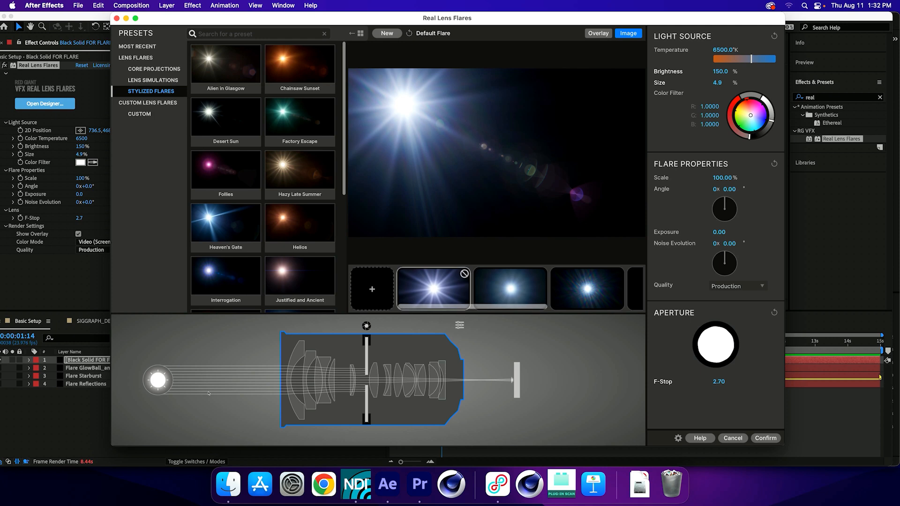
left_click(510, 283)
left_click(588, 282)
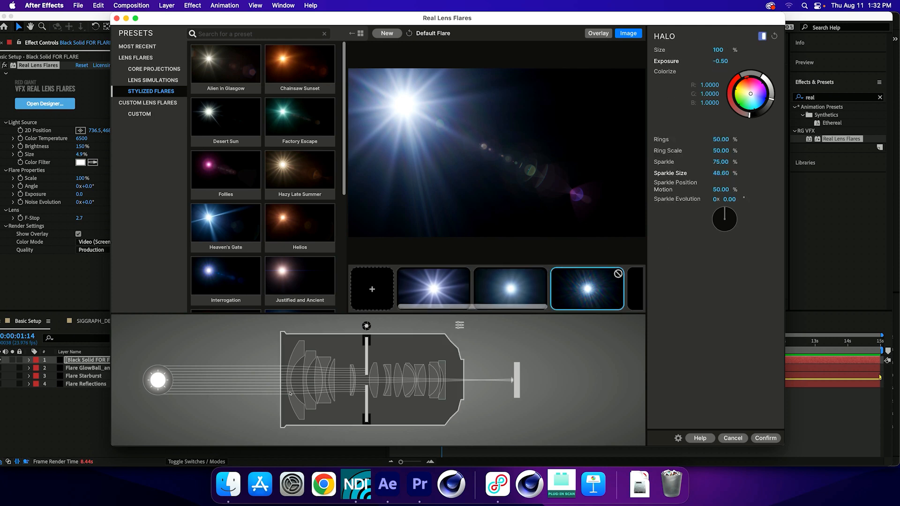
left_click(638, 284)
left_click_drag(523, 307, 621, 306)
left_click(606, 287)
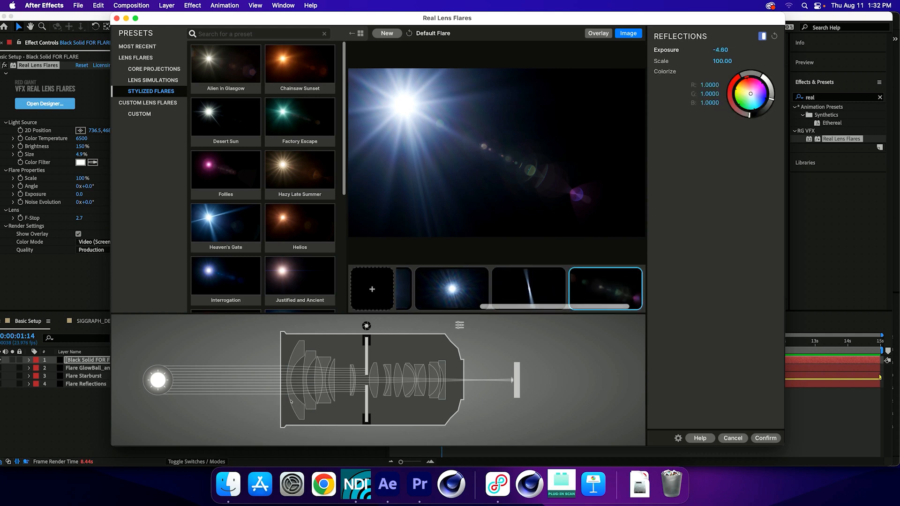
Examine the settings of the flare's Single Spike, Halo, Glowball and Starburst elements one after another.
left_click(543, 287)
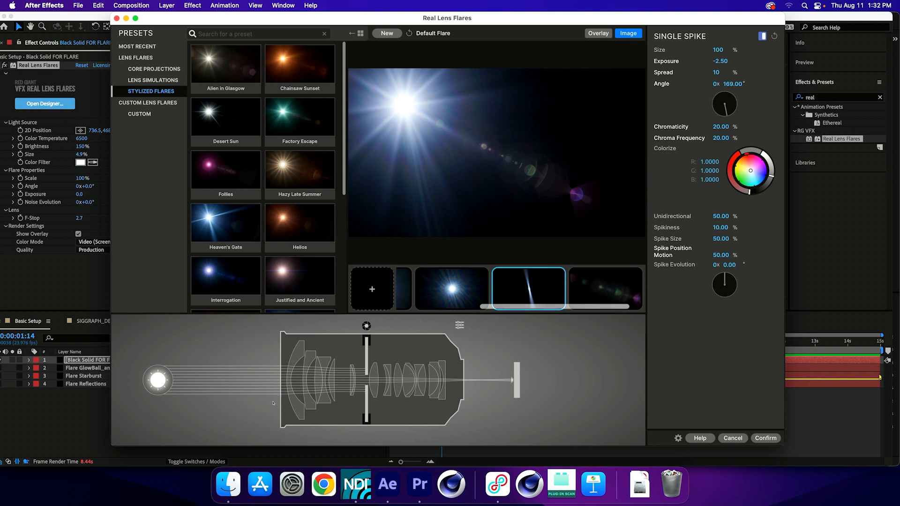
scroll(539, 292, "left", 3)
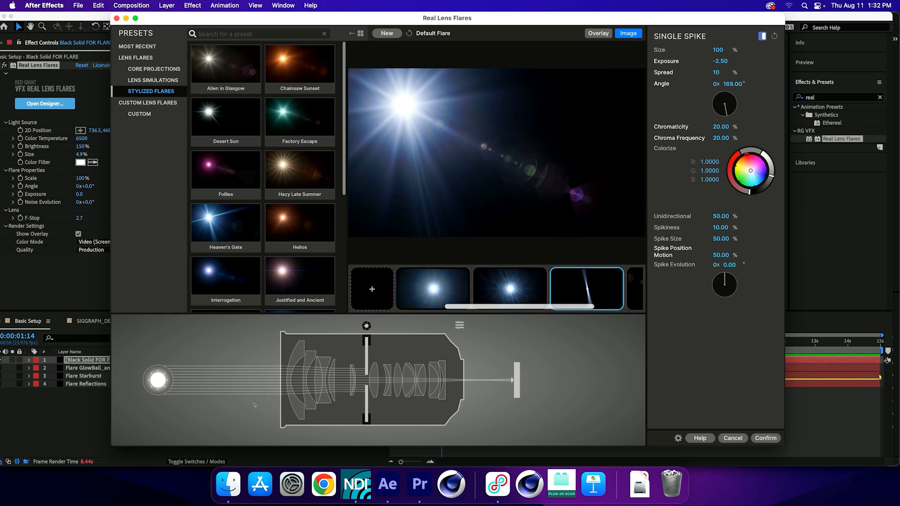
left_click(507, 284)
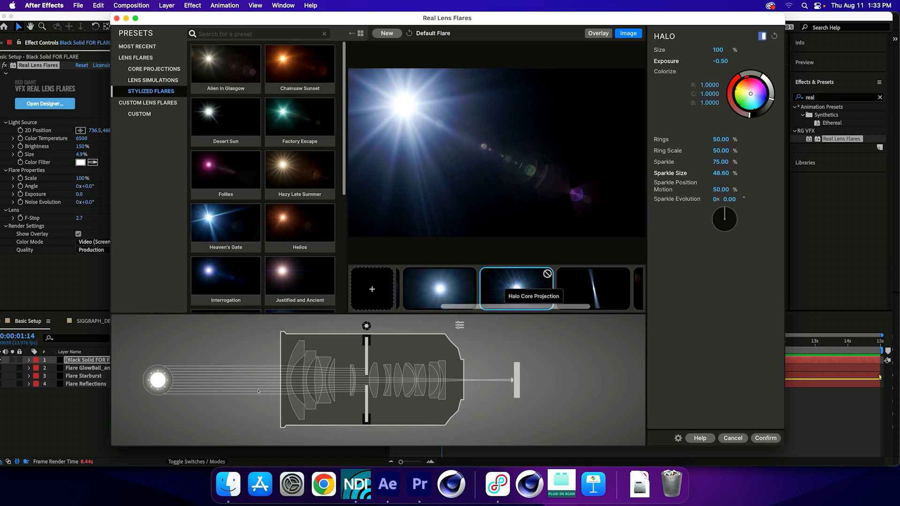
left_click(440, 288)
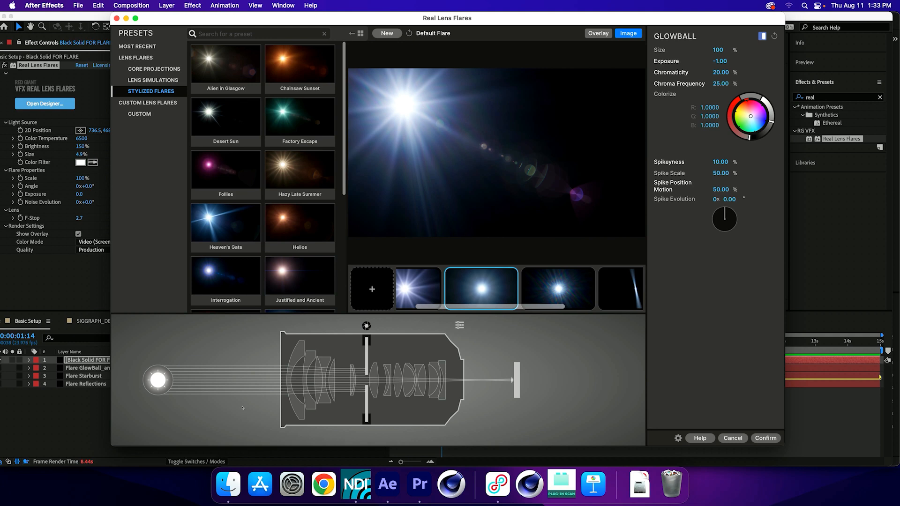
left_click(418, 286)
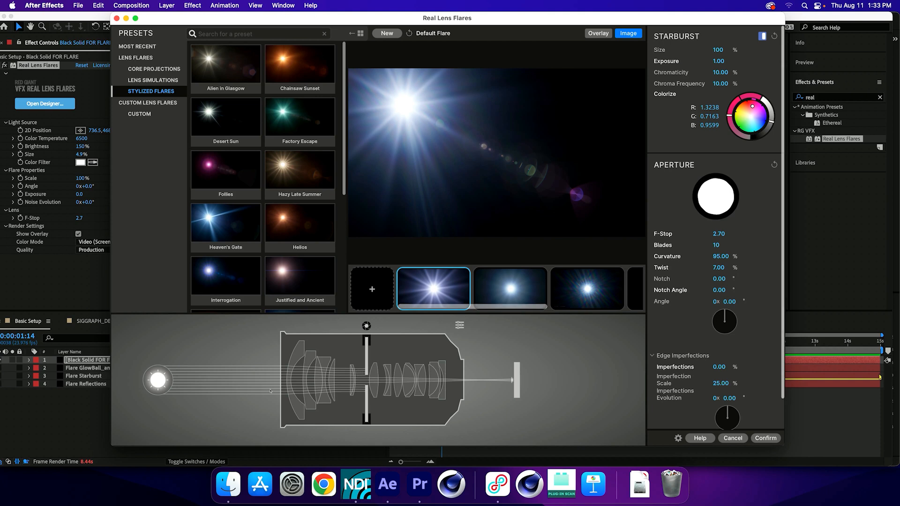
Disable the Glowball, Halo, Single Spike and Reflections elements to isolate the Starburst.
left_click(511, 289)
left_click(542, 273)
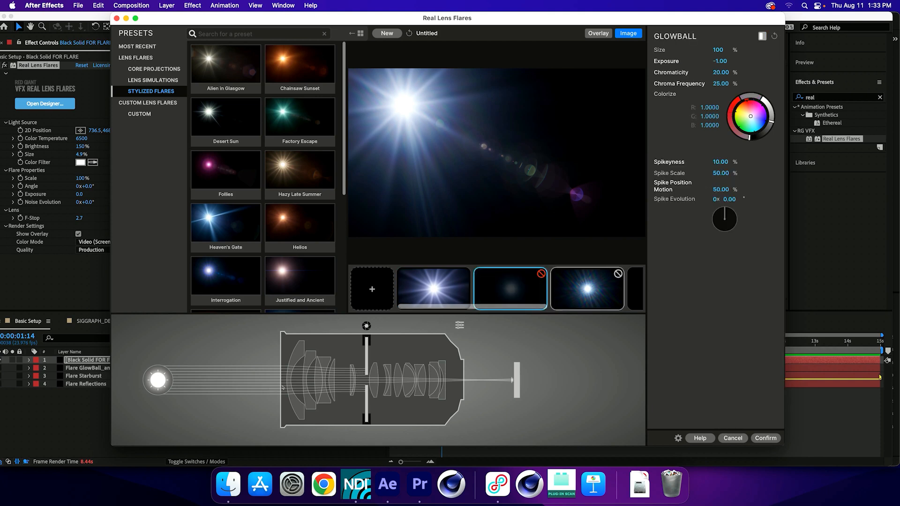
left_click(618, 273)
scroll(529, 296, "right", 5)
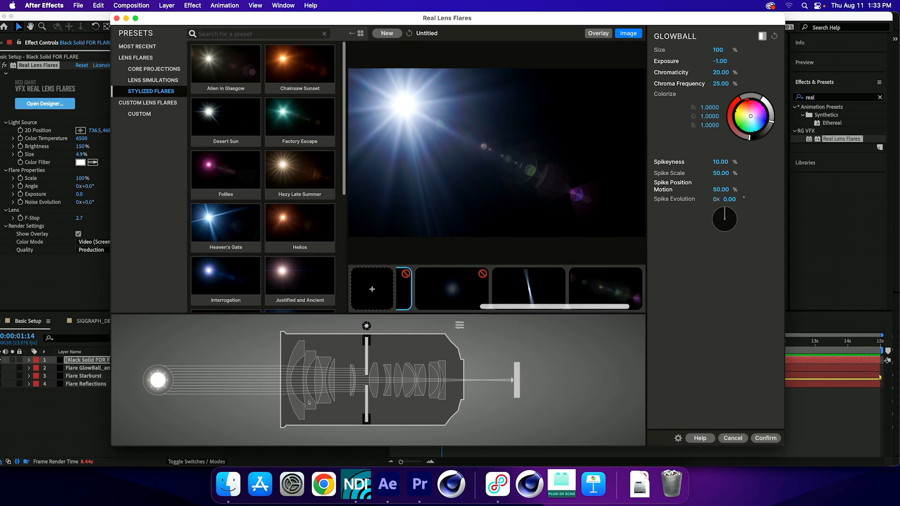
left_click(559, 274)
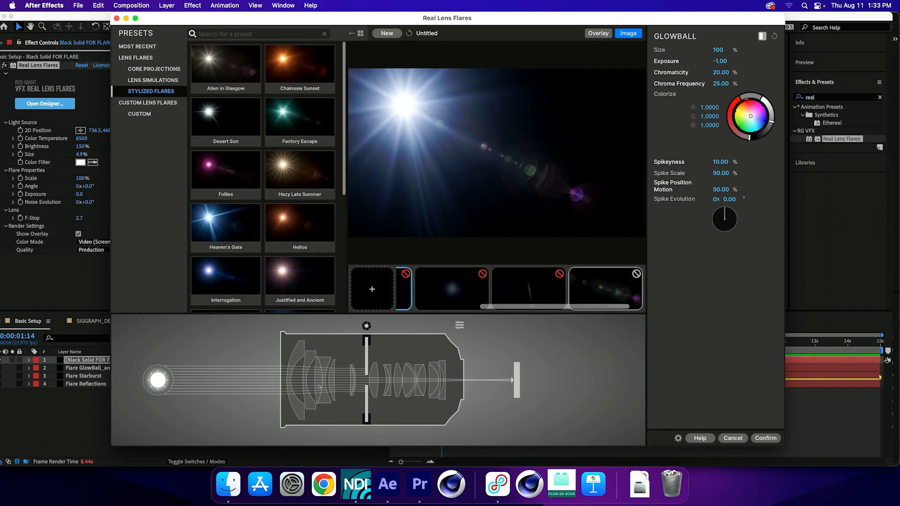
left_click(636, 274)
scroll(497, 289, "left", 5)
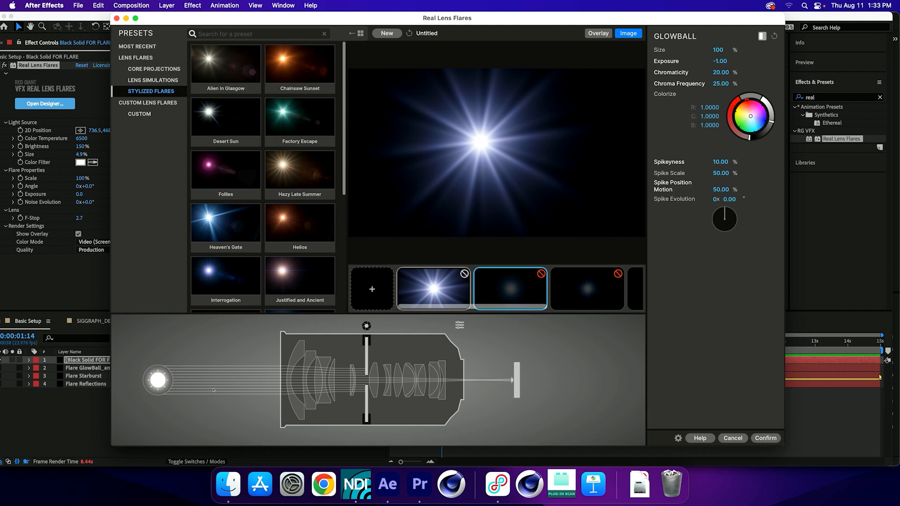
Set the Starburst's aperture to an F-Stop of 5.15 and 17 blades.
left_click(424, 287)
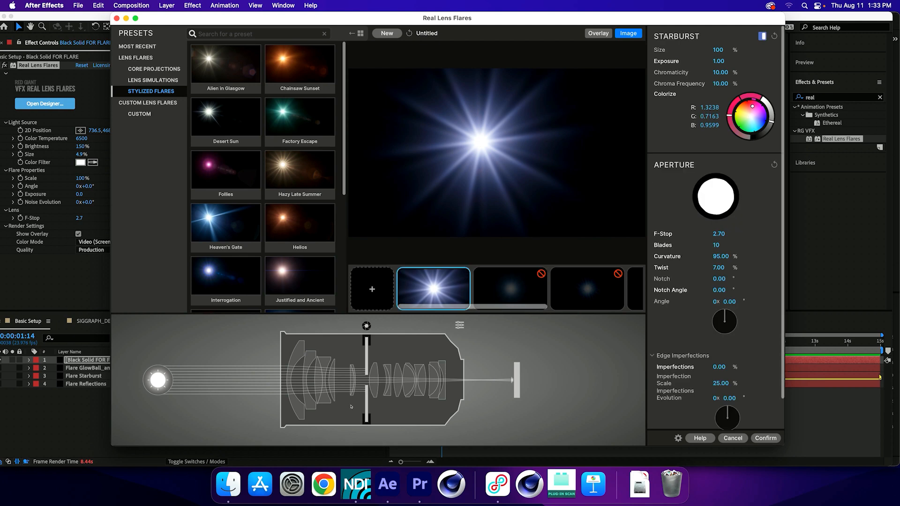
left_click_drag(364, 368, 363, 367)
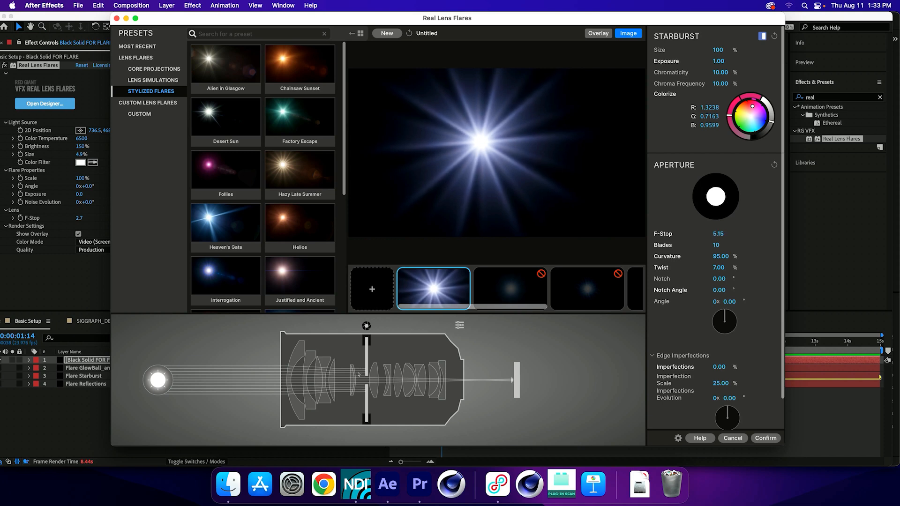
left_click_drag(359, 374, 363, 373)
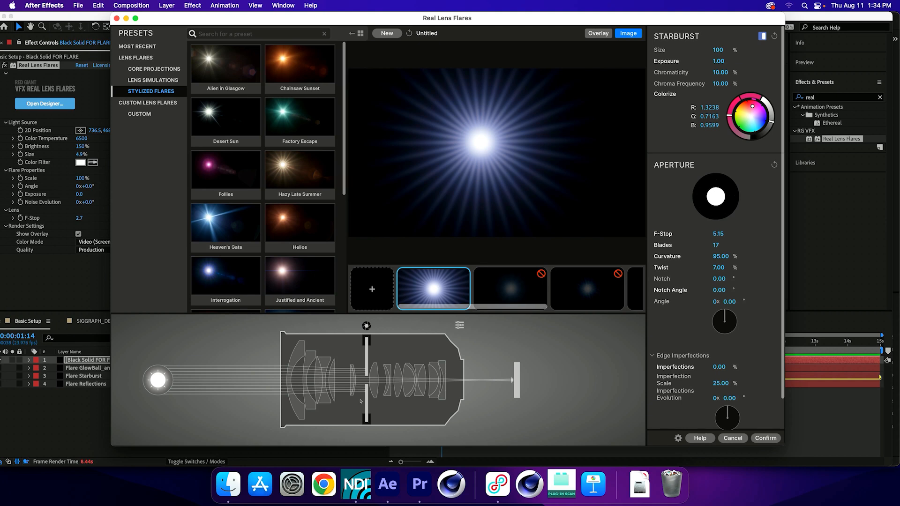
Try rotating the Starburst's aperture angle to 26°, and reset the angle to 0°.
scroll(366, 401, "up", 5)
scroll(365, 401, "up", 1)
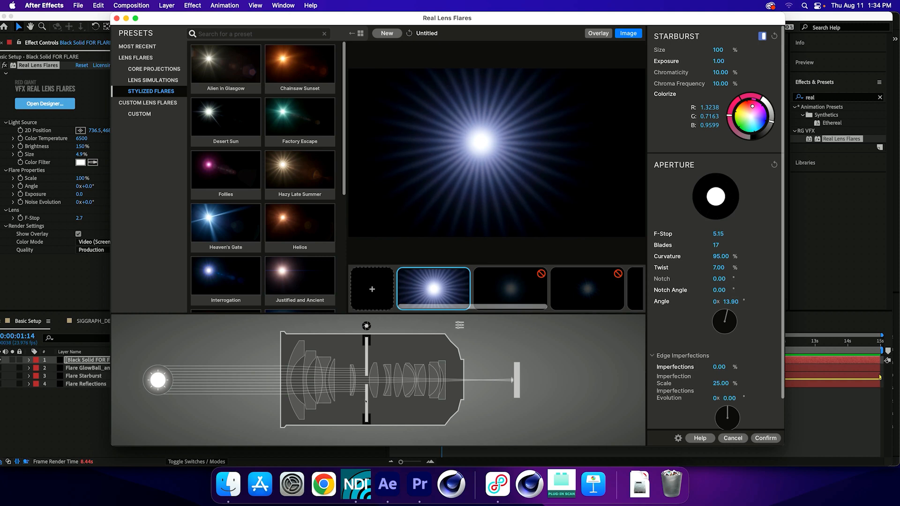
scroll(365, 402, "up", 5)
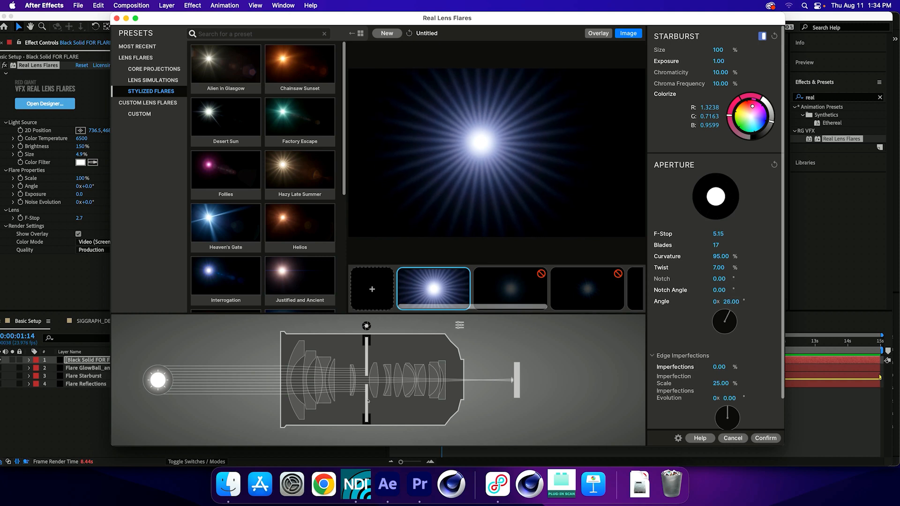
key("Tab")
type("0")
key("Return")
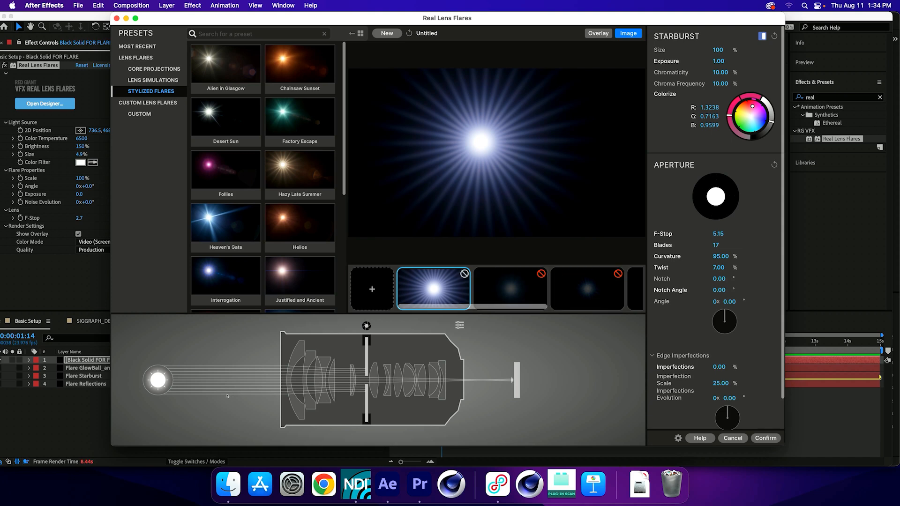
Set the Starburst's aperture to 5 blades with 47.6% curvature.
left_click(717, 245)
type("5")
key("Return")
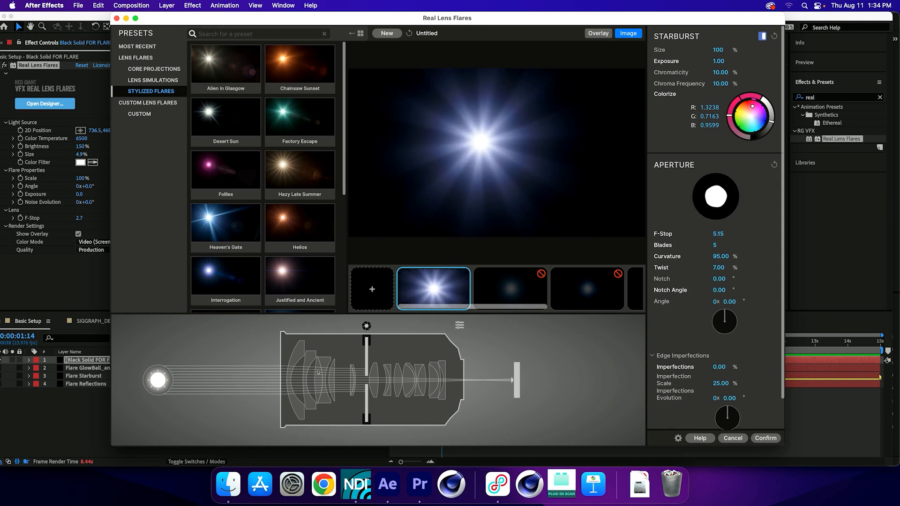
left_click_drag(721, 255, 723, 256)
left_click_drag(723, 256, 721, 256)
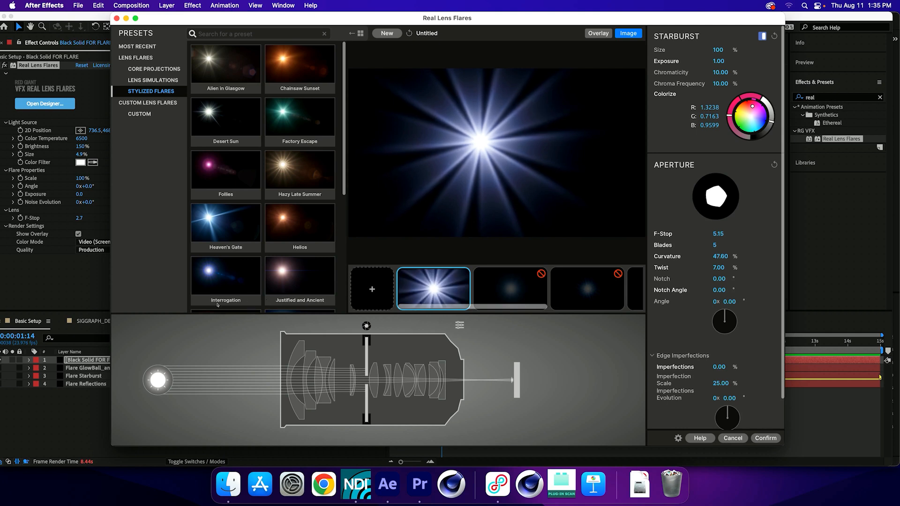
Isolate the Glowball in place of the Starburst, undo its spike evolution change, and set its Size to 363%.
left_click(511, 289)
left_click(541, 274)
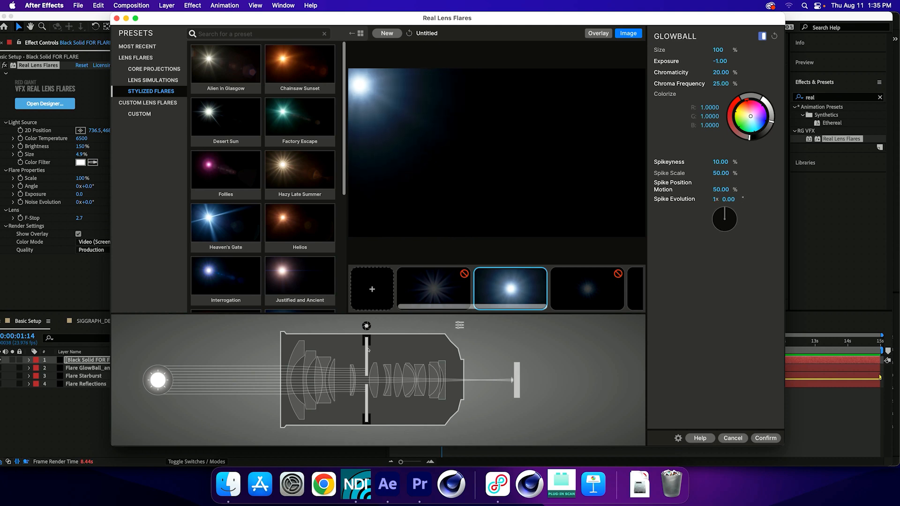
key("super+z")
left_click_drag(717, 49, 821, 50)
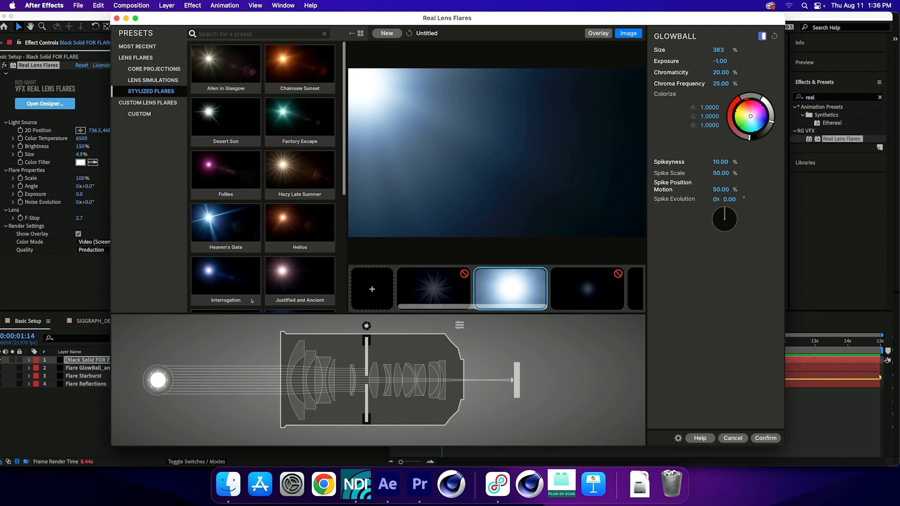
Colorize the Glowball a soft blue with R 0.7022, G 0.6200 and B 1.6777.
left_click(591, 287)
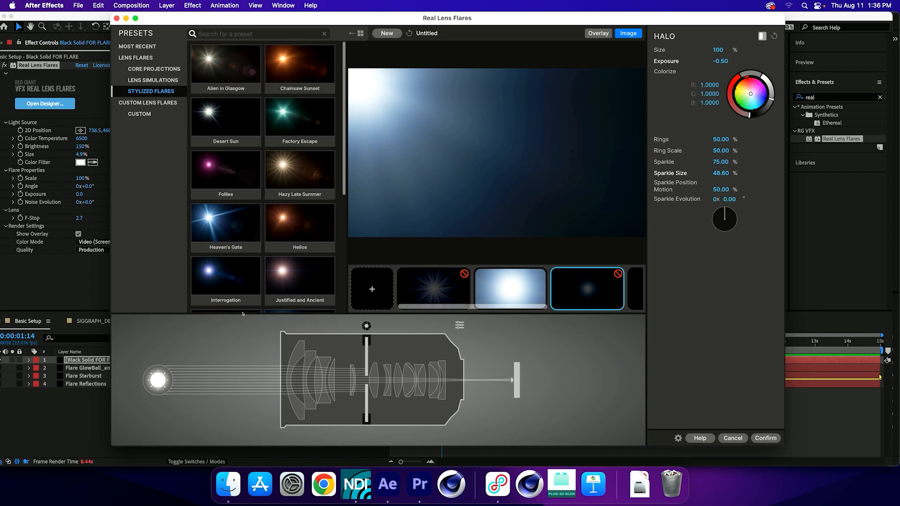
left_click(510, 288)
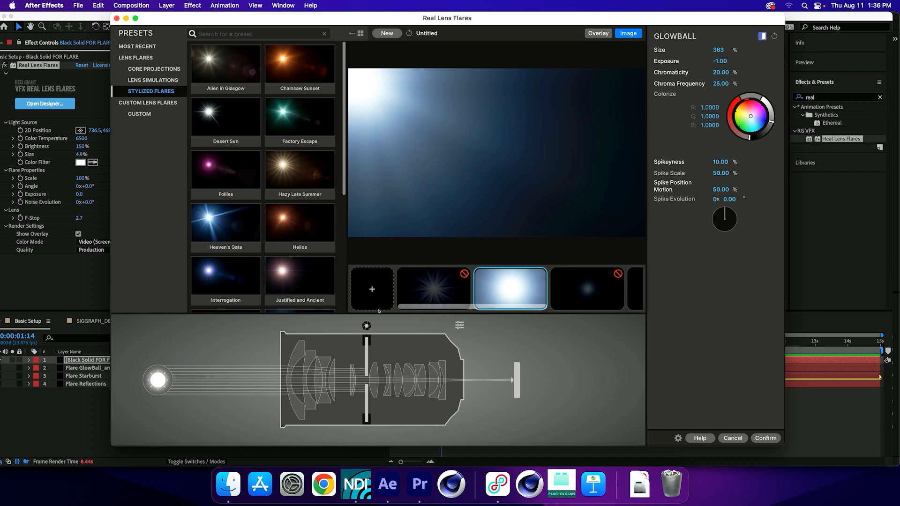
left_click(767, 123)
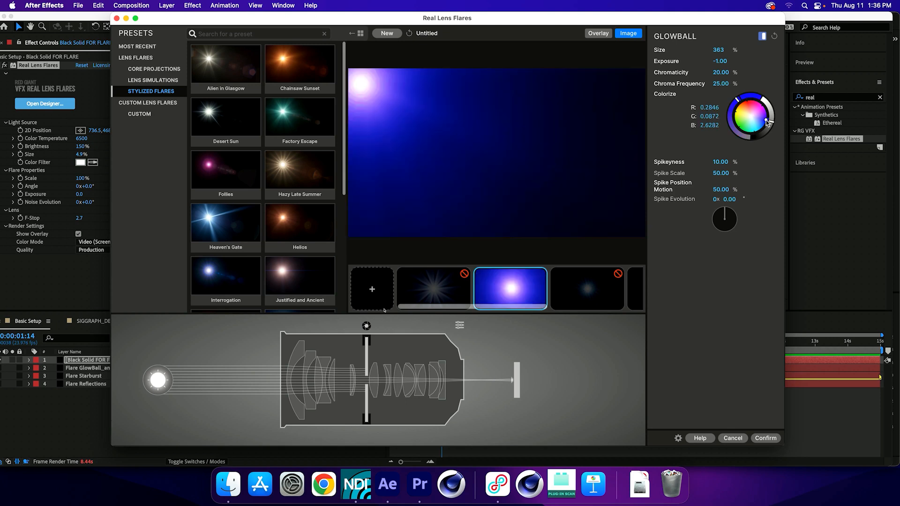
left_click_drag(738, 100, 730, 112)
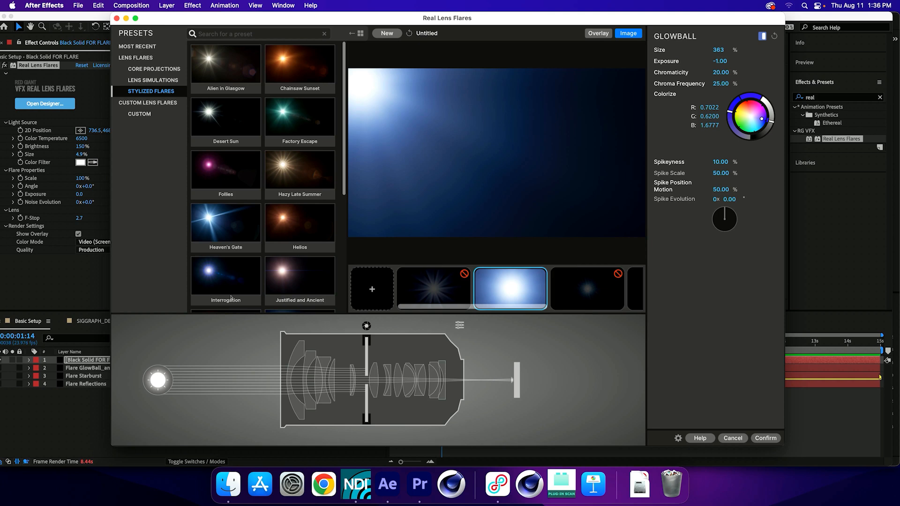
Disable the Glowball and enable the Halo so that only the Halo is shown.
left_click(541, 273)
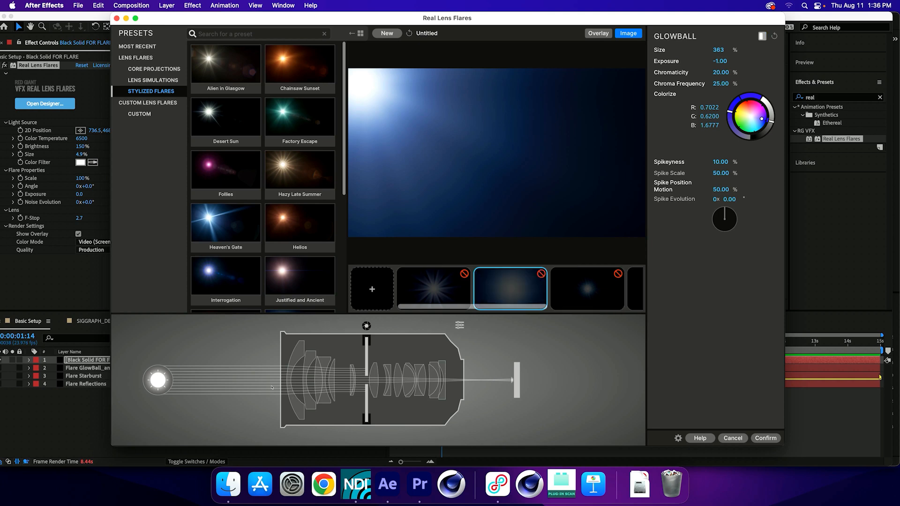
left_click(607, 277)
left_click(618, 274)
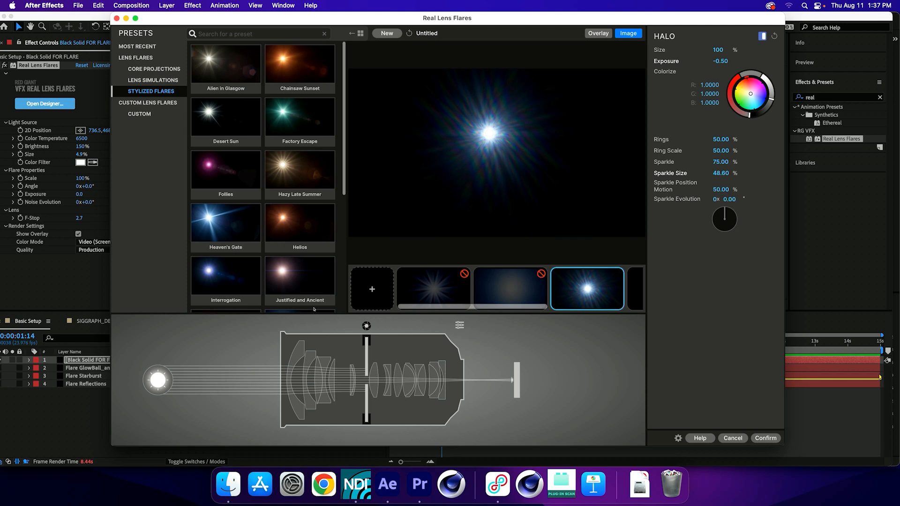
Enable the Glowball alongside the Halo, and toggle the Halo off and on to compare the look.
left_click(529, 280)
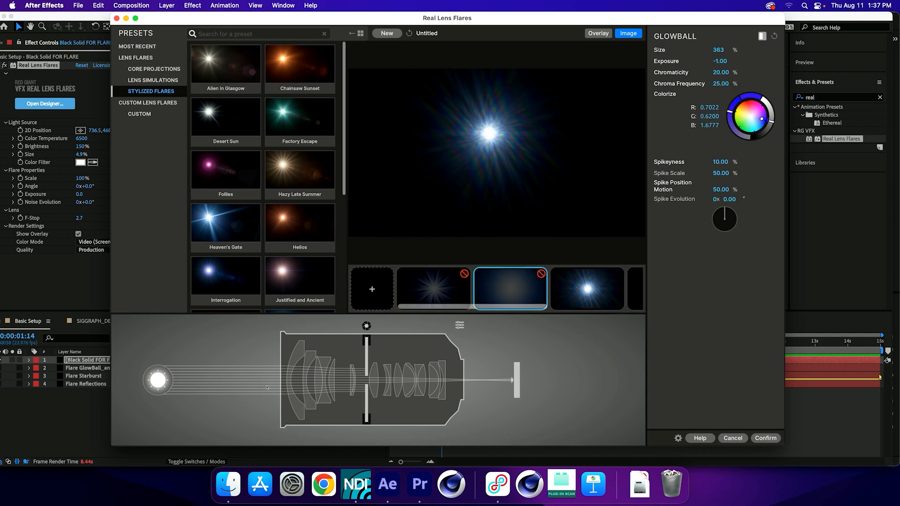
left_click(541, 273)
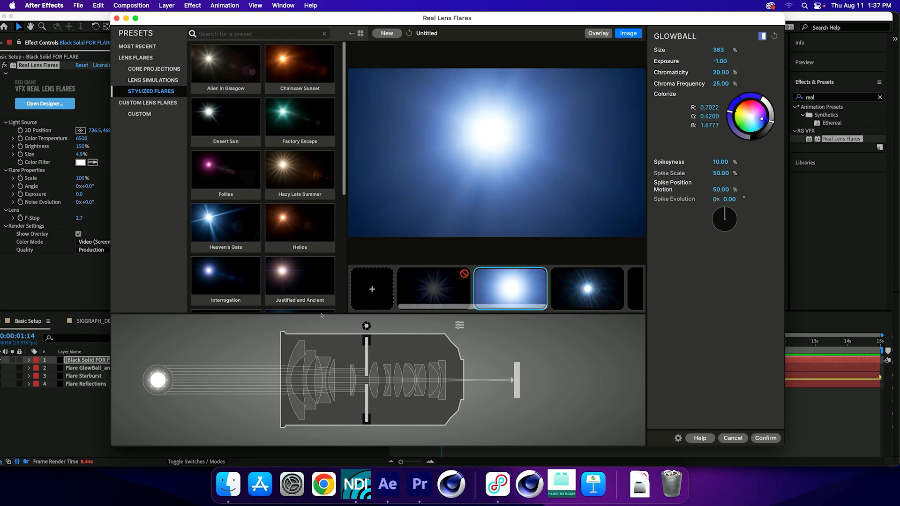
left_click(605, 282)
left_click(617, 274)
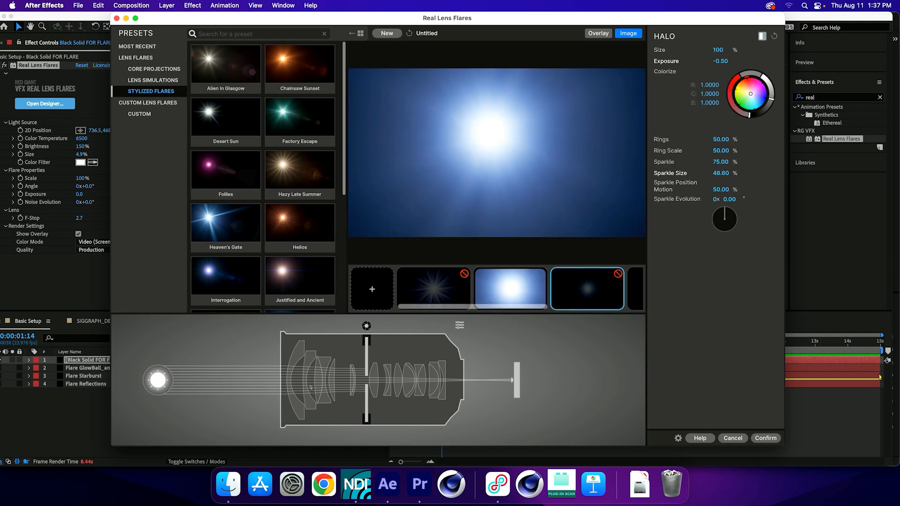
left_click(617, 274)
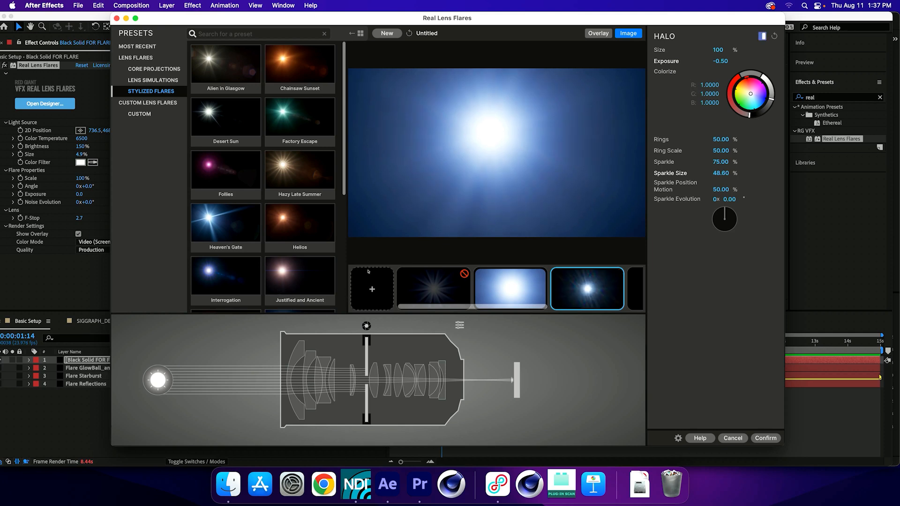
Set the Halo's Size to 170% and its Exposure to -1.35.
left_click_drag(718, 49, 693, 50)
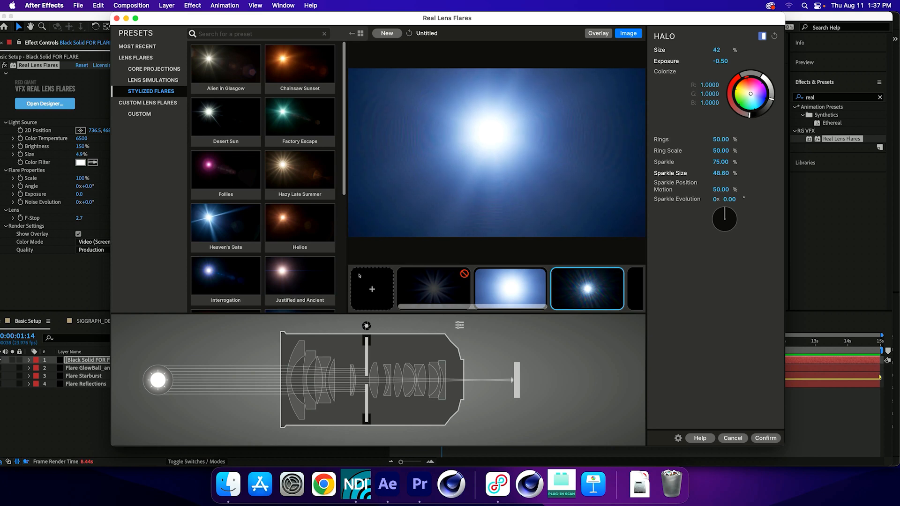
left_click_drag(721, 61, 709, 61)
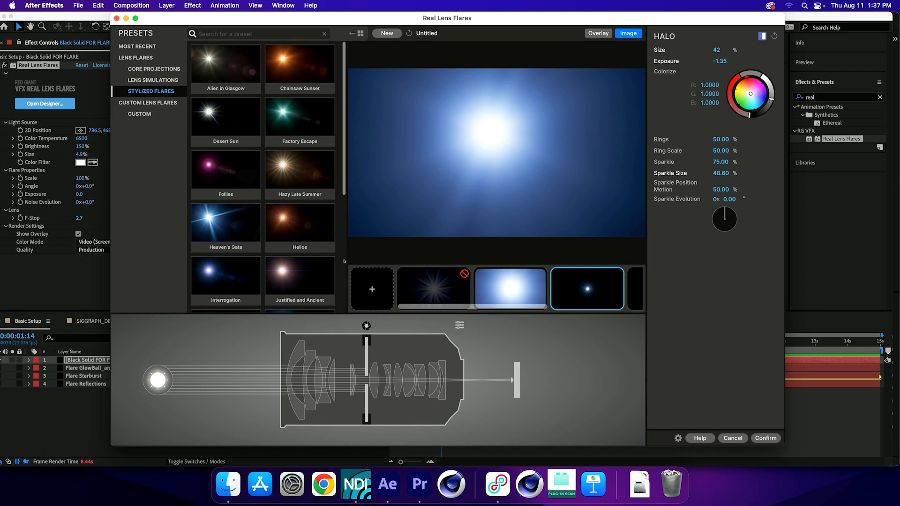
left_click_drag(717, 49, 723, 49)
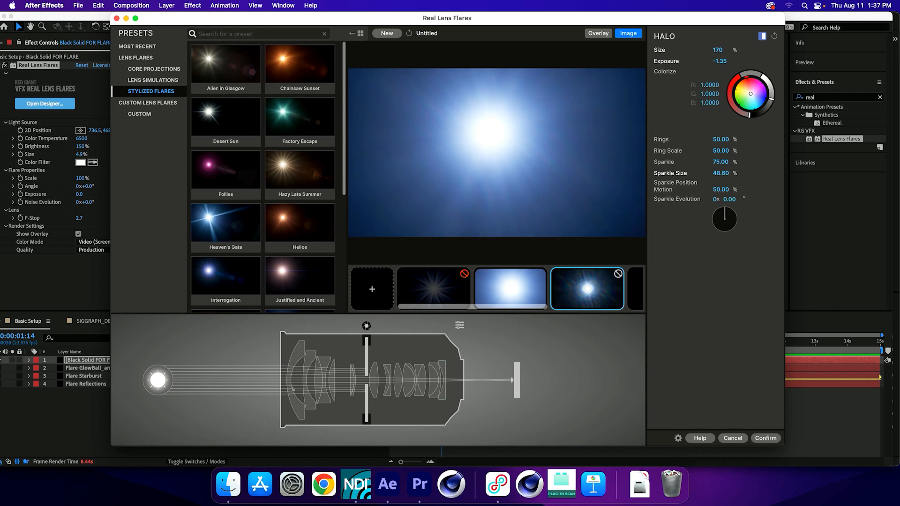
Compare the Halo with the Starburst and on its own, and leave the Starburst, Glowball and Halo disabled.
left_click(511, 288)
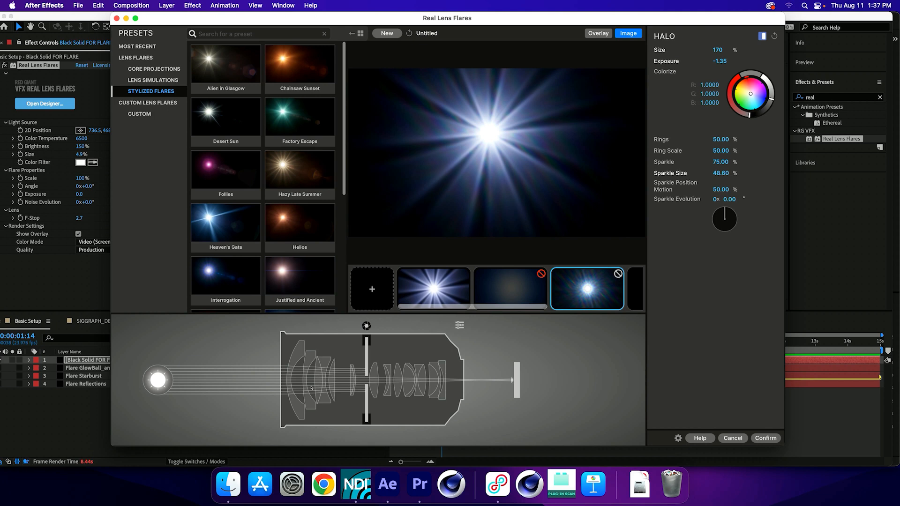
left_click(618, 274)
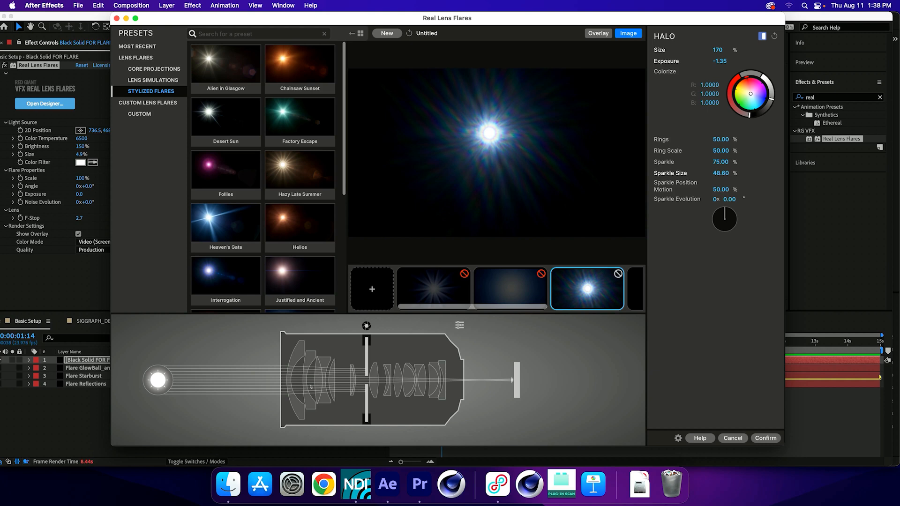
left_click(619, 274)
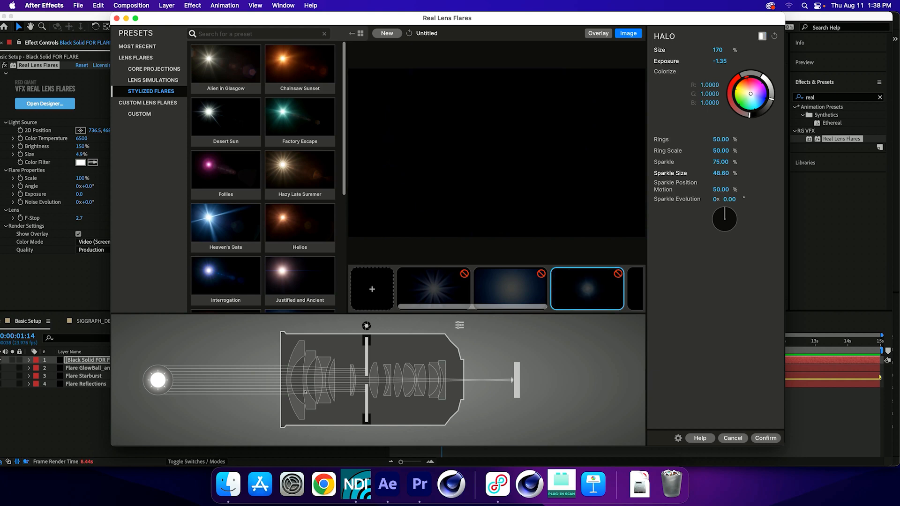
Enable the spike flare element next to the Halo and set the still-selected Halo's Exposure to 4.25.
left_click_drag(525, 307, 573, 307)
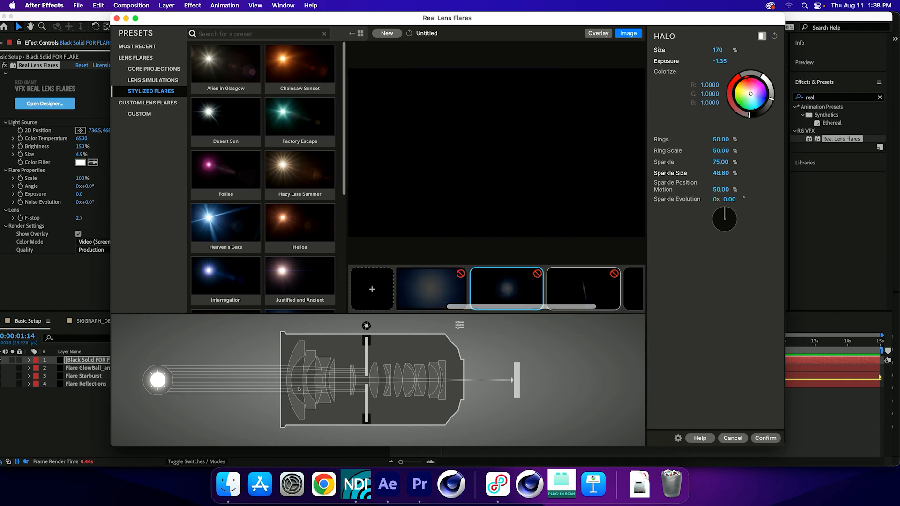
left_click(614, 274)
scroll(516, 288, "right", 3)
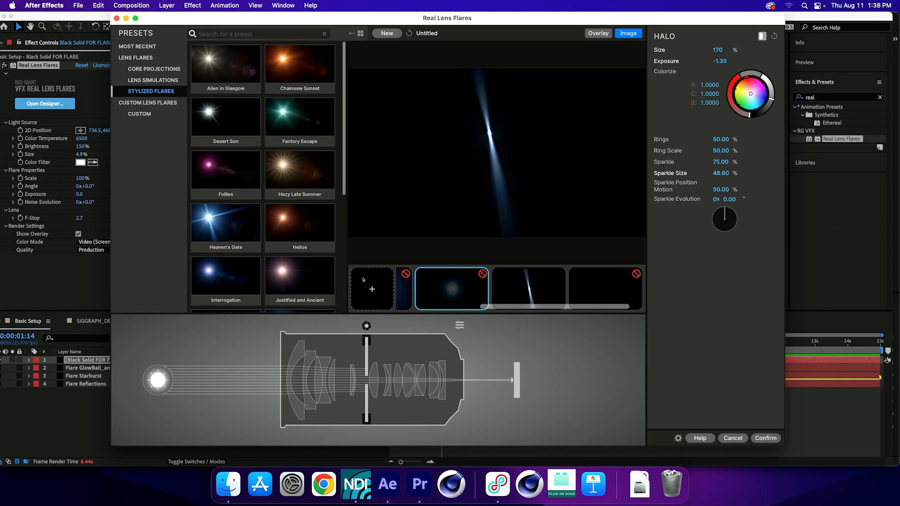
left_click_drag(720, 61, 754, 61)
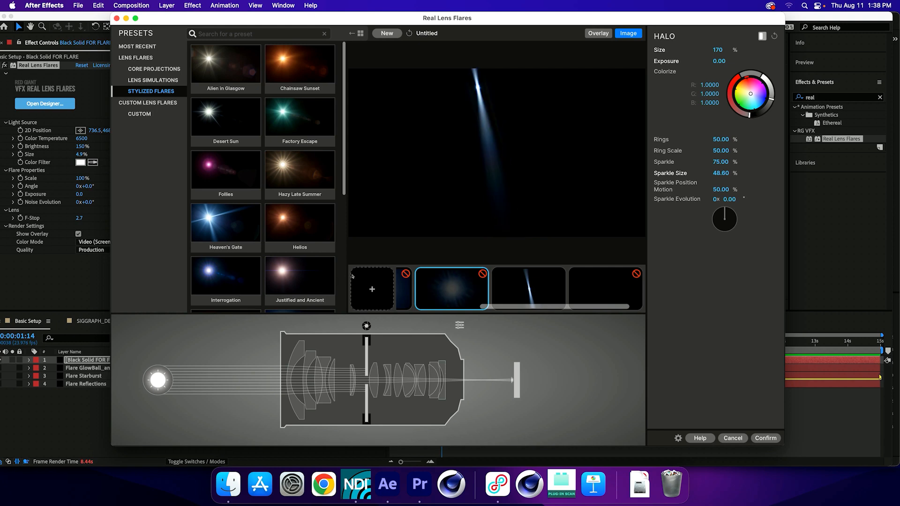
left_click_drag(719, 61, 754, 60)
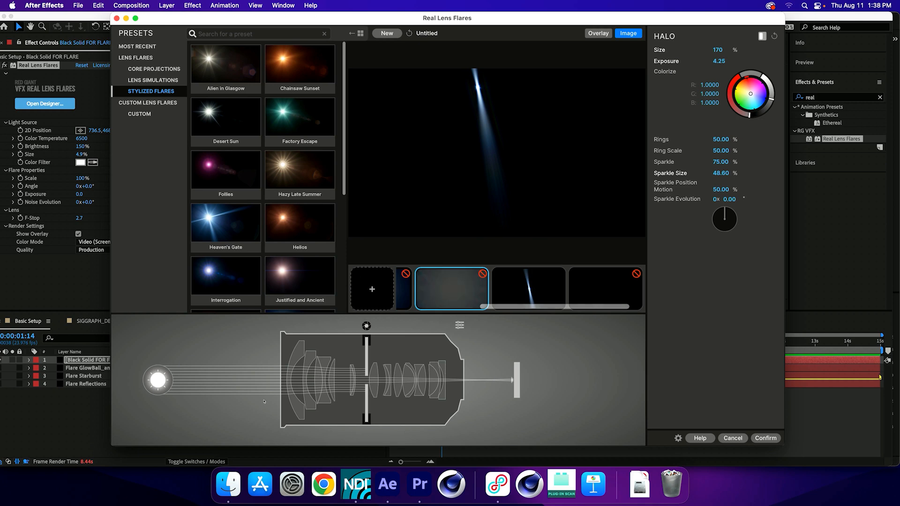
Set the Single Spike's Exposure to 0.70, its Angle to 173.90° and its Spread to 6.
left_click(528, 289)
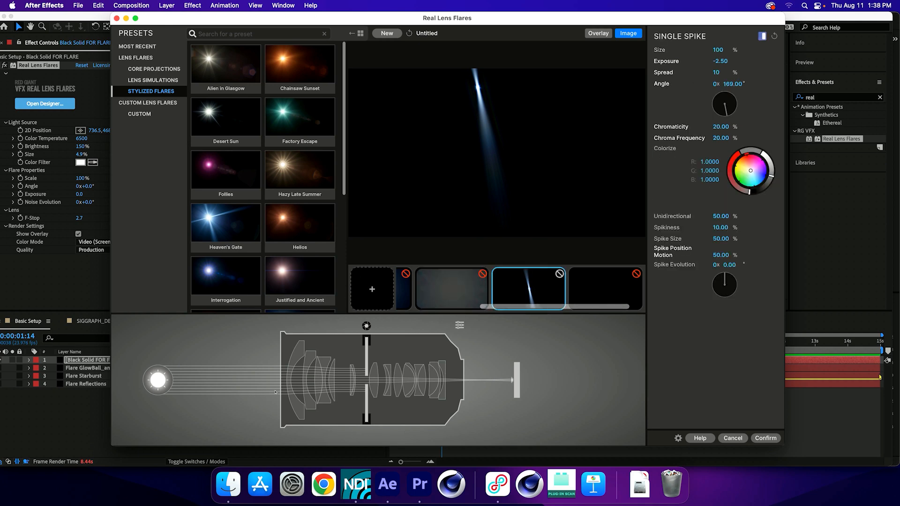
left_click_drag(721, 61, 739, 84)
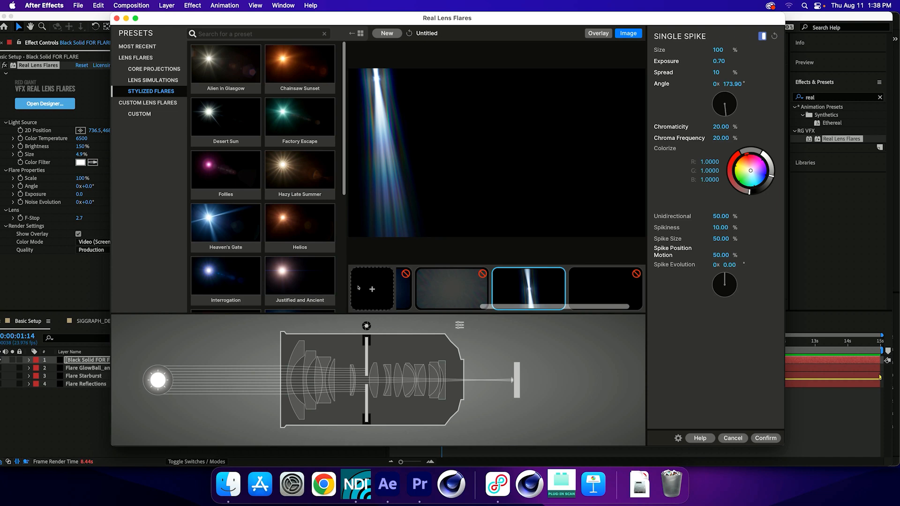
left_click_drag(716, 72, 711, 73)
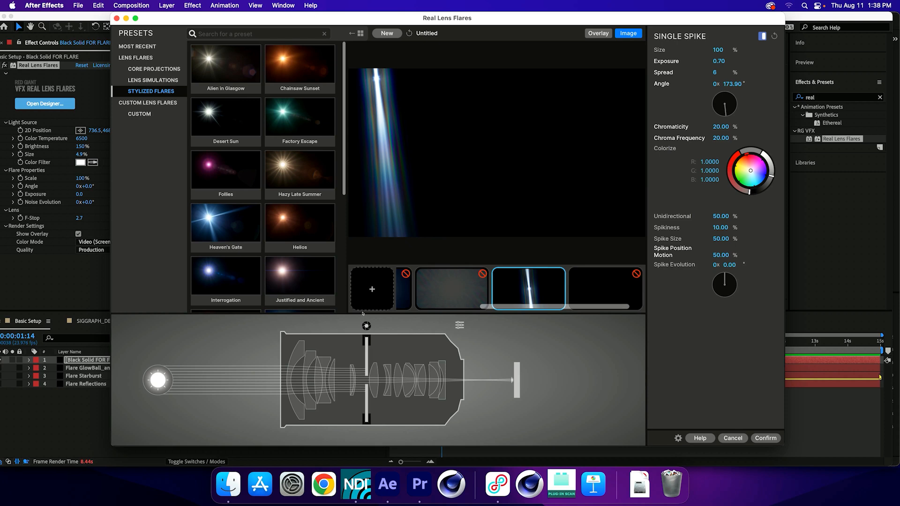
Set the Single Spike's Chromaticity to 39% and its Angle to 0°.
left_click_drag(721, 127, 759, 127)
left_click_drag(721, 126, 727, 125)
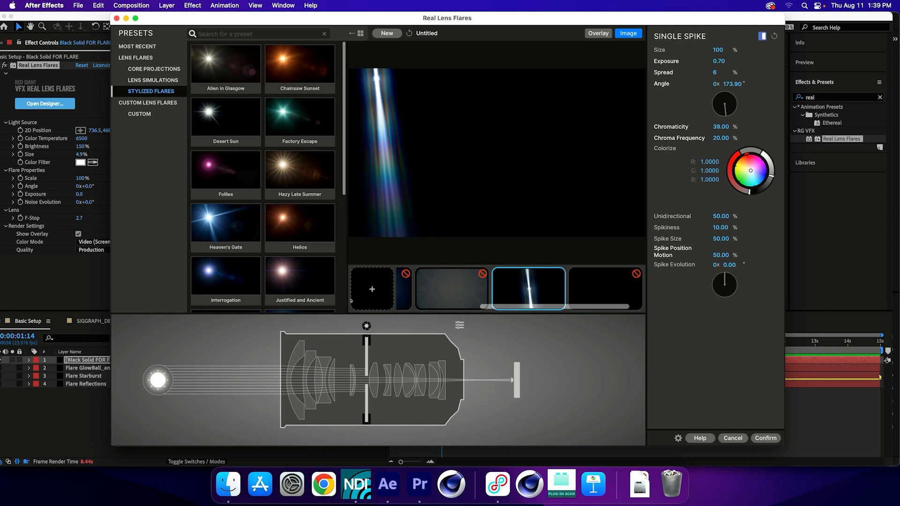
left_click(732, 83)
type("0")
key("Return")
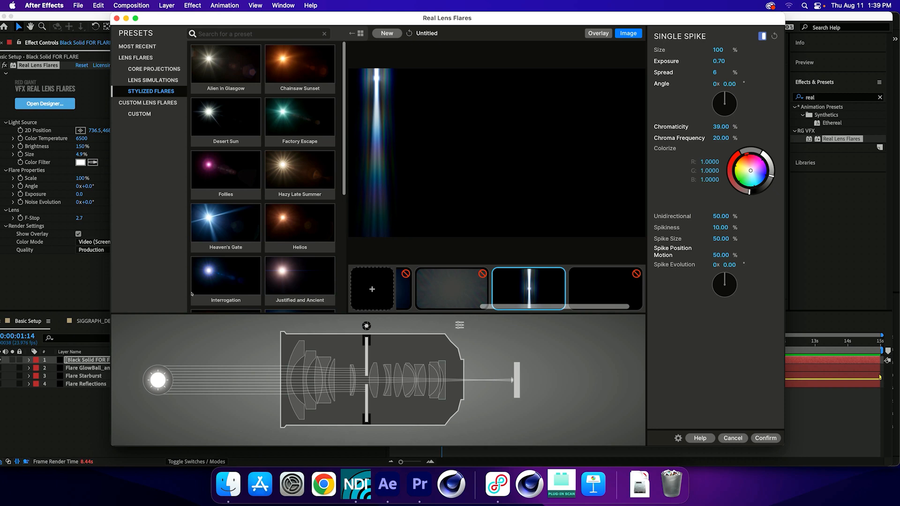
Set the Single Spike's Chromaticity to 10%.
left_click(722, 126)
type("10")
key("Return")
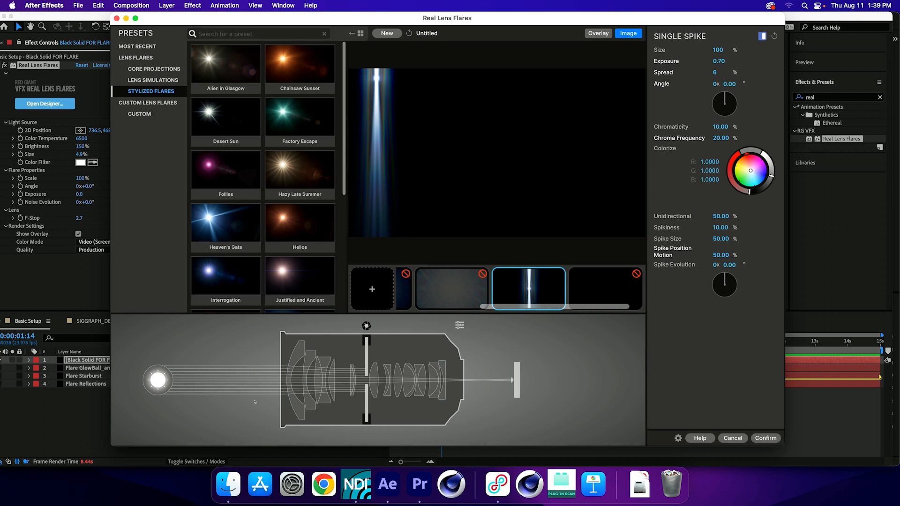
Load the Hazy Late Summer preset from the stylized flares.
left_click_drag(507, 306, 374, 302)
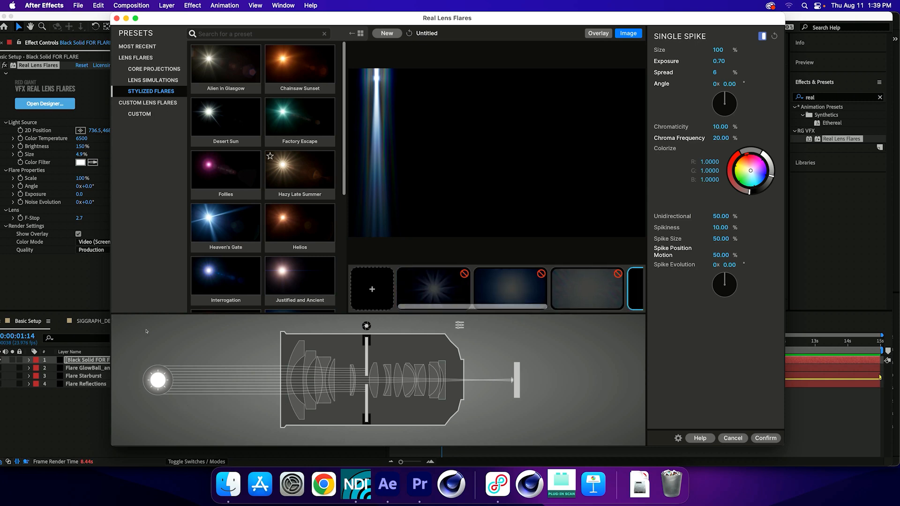
left_click(300, 173)
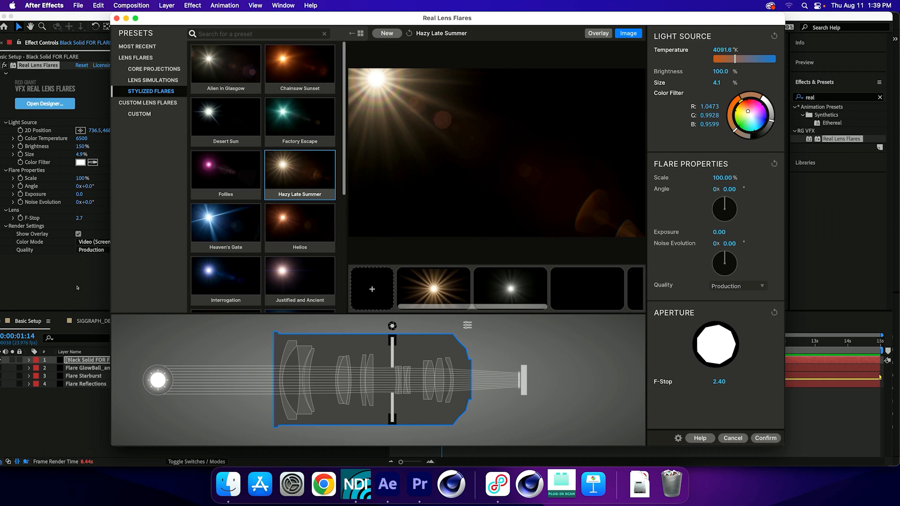
Browse the lens simulation presets and load the Panavision Primo 60-125mm (60mm) flare.
left_click(153, 81)
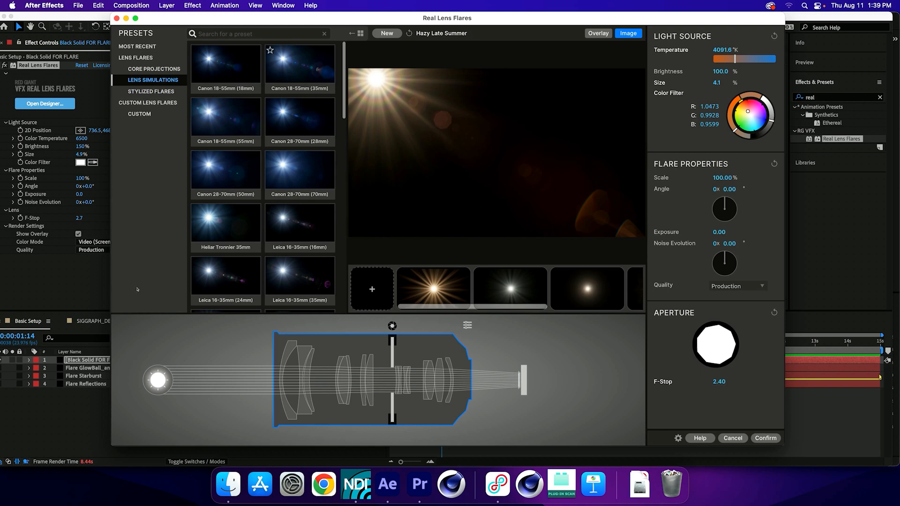
scroll(263, 178, "down", 5)
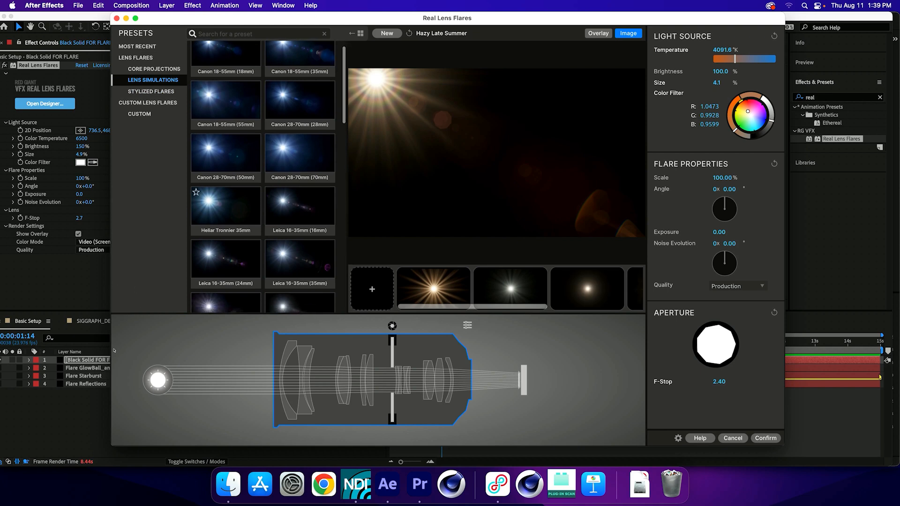
scroll(225, 187, "down", 2)
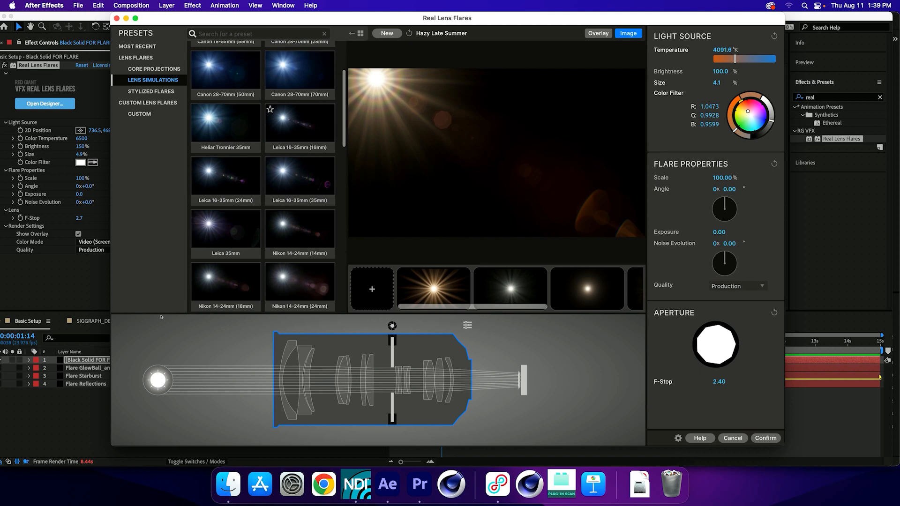
scroll(225, 187, "down", 3)
scroll(225, 188, "down", 10)
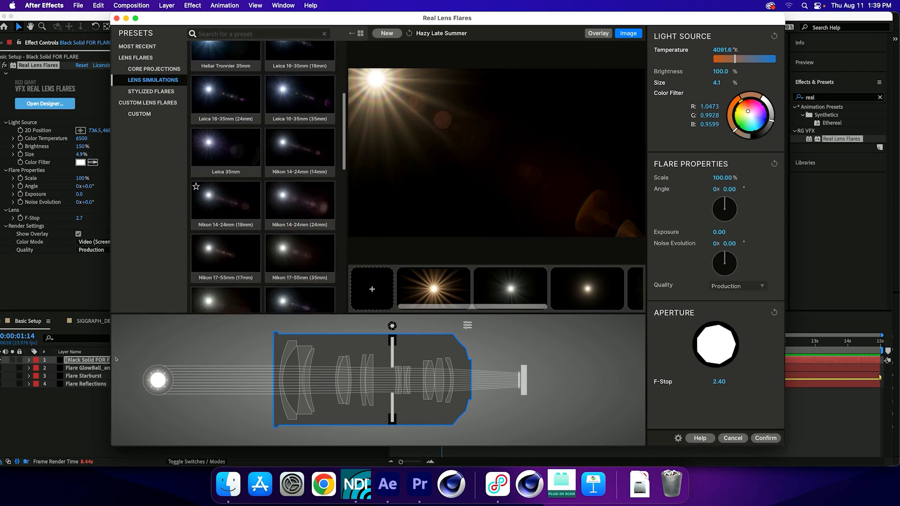
scroll(263, 178, "down", 14)
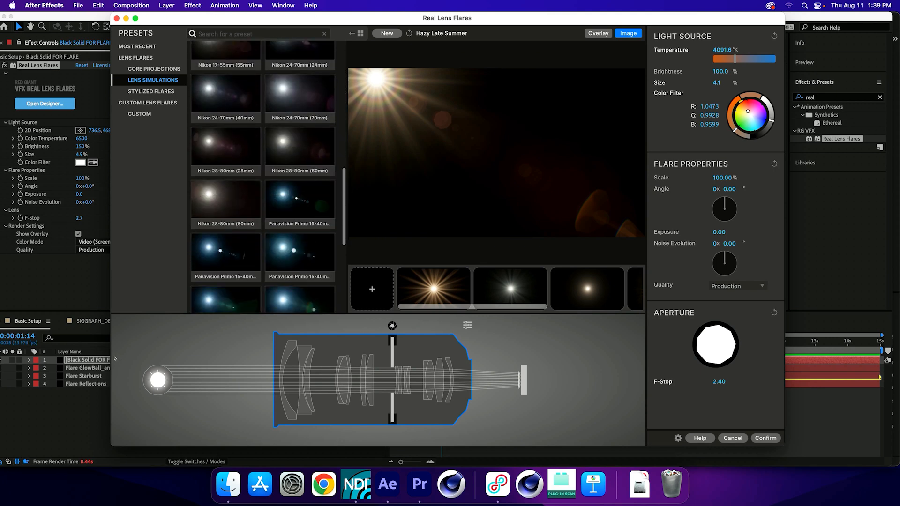
scroll(225, 187, "down", 6)
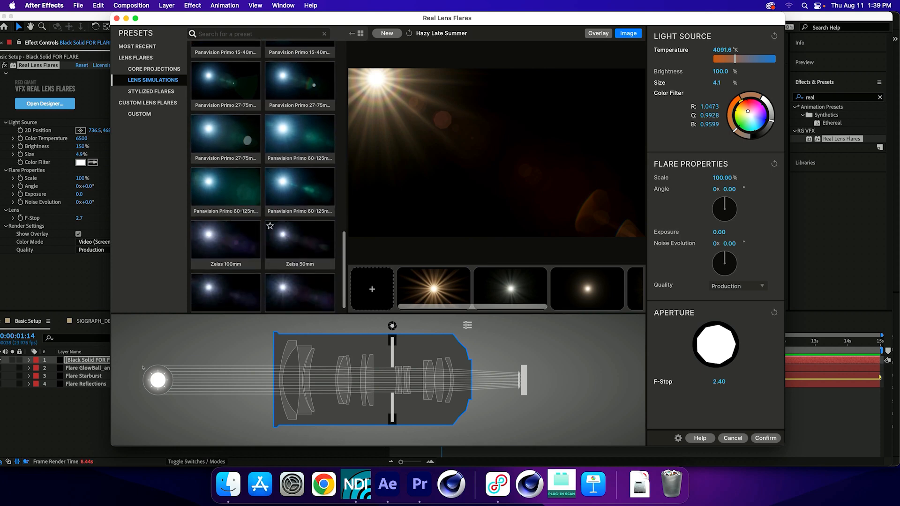
left_click(226, 187)
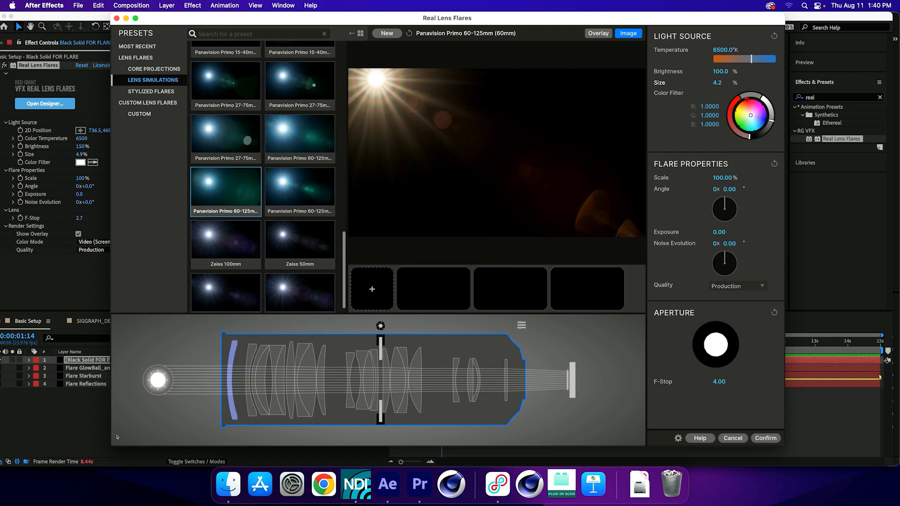
Examine the settings of the light source, the individual glass elements and the aperture in the lens diagram.
left_click(157, 381)
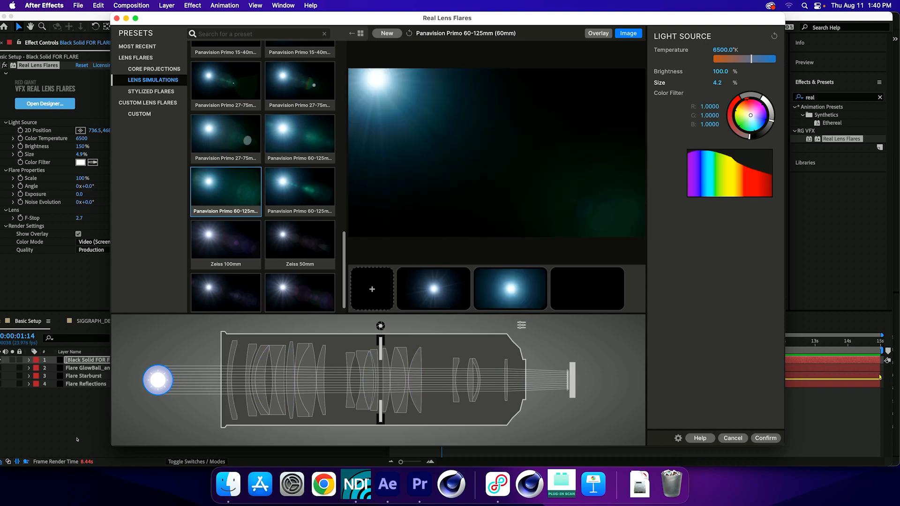
key("Right")
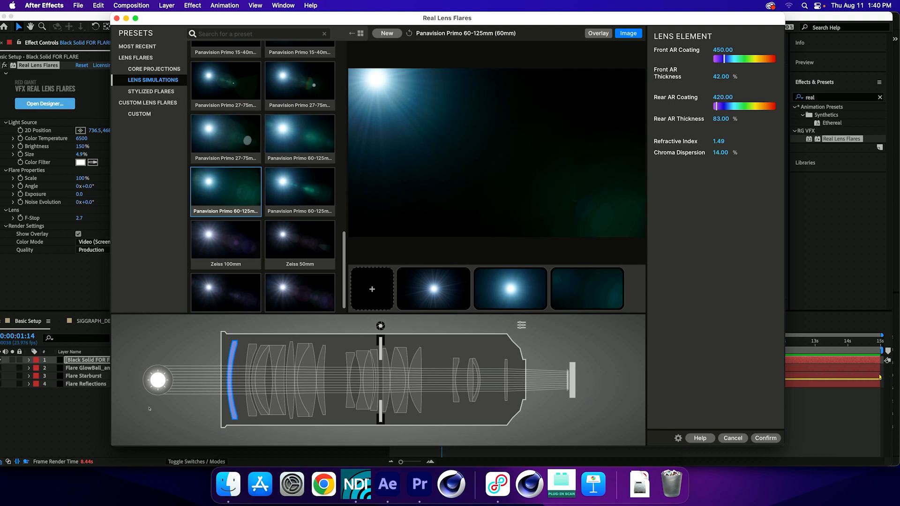
key("Right")
key("Right")
key("Right")
key("Right")
key("Right")
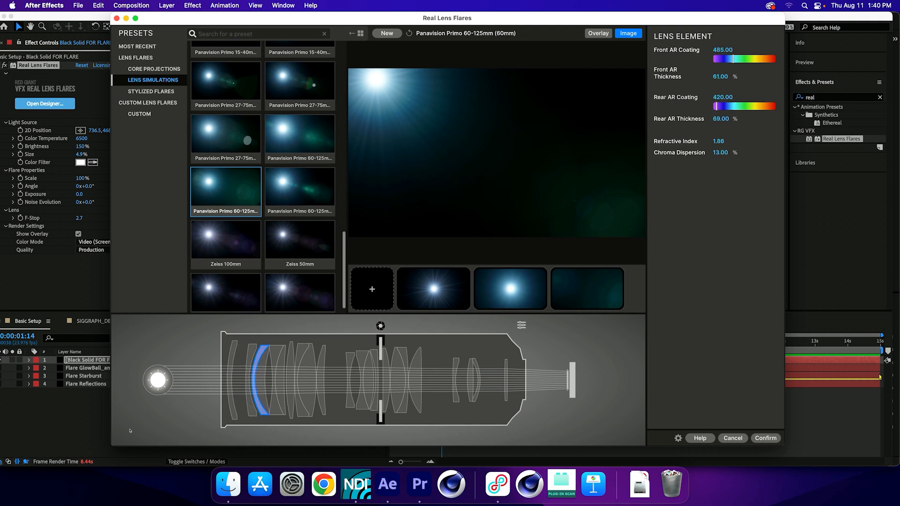
key("Right")
key("Right")
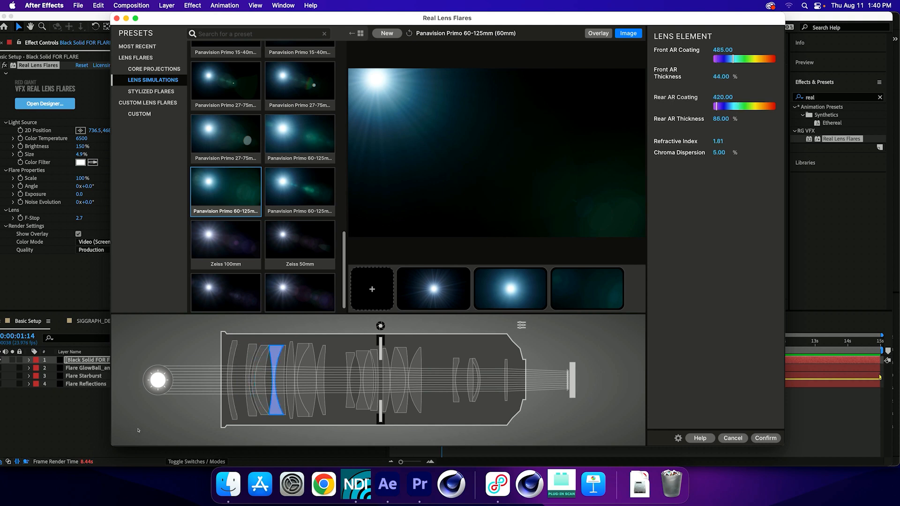
key("Right")
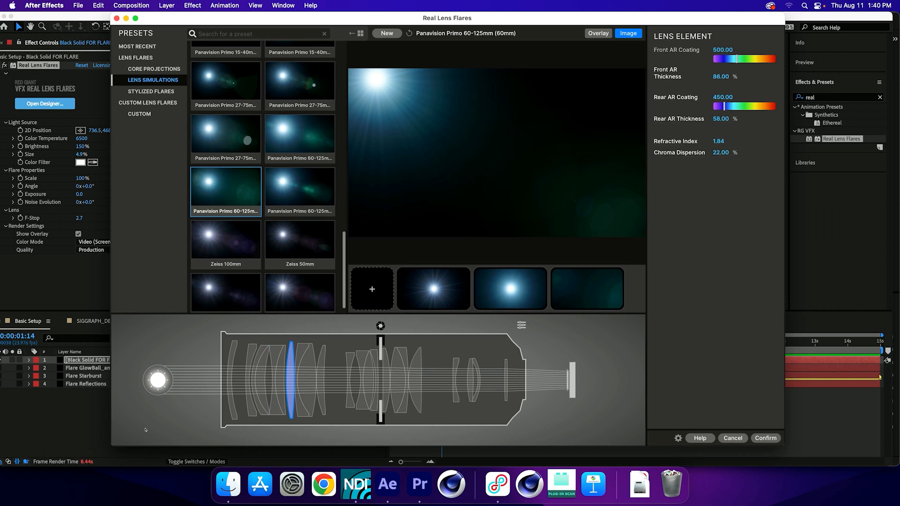
key("Right")
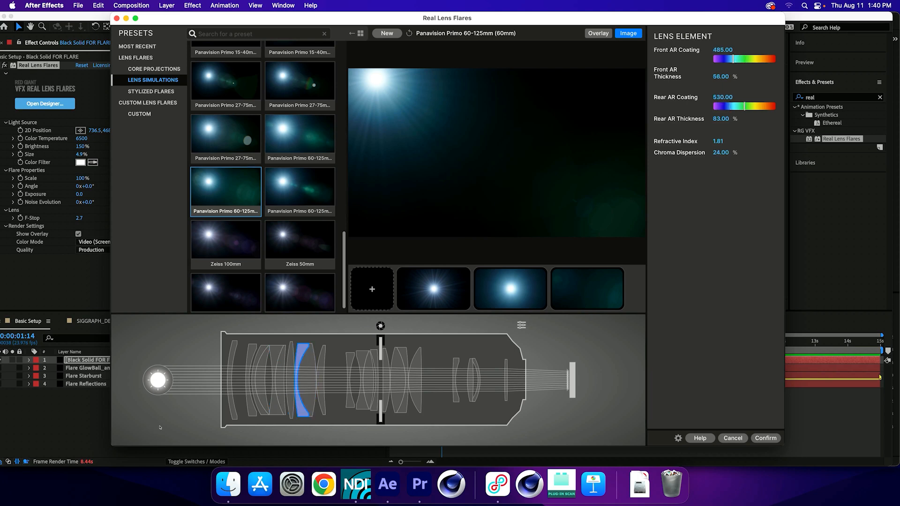
key("Right")
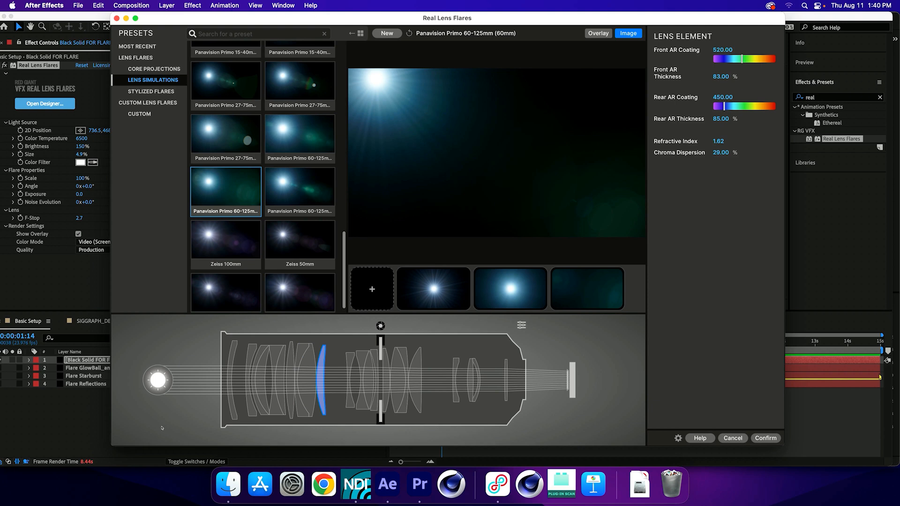
key("Right")
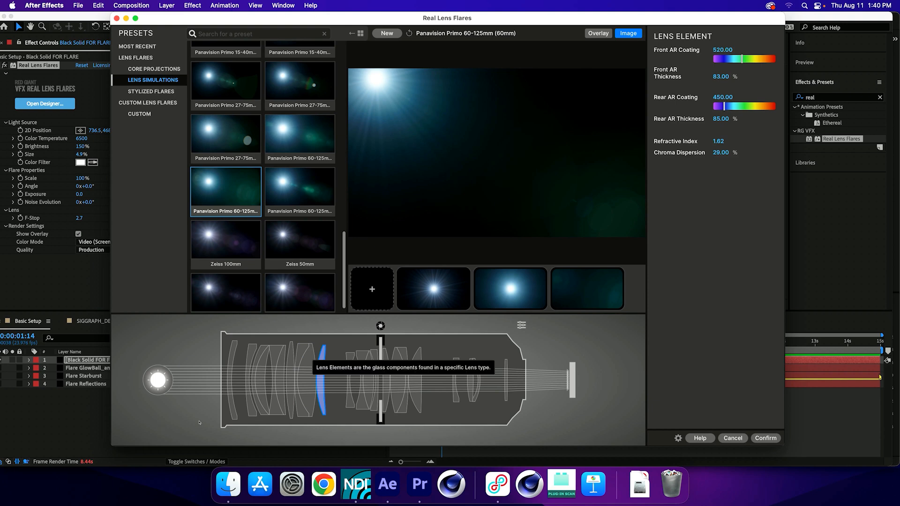
key("Right")
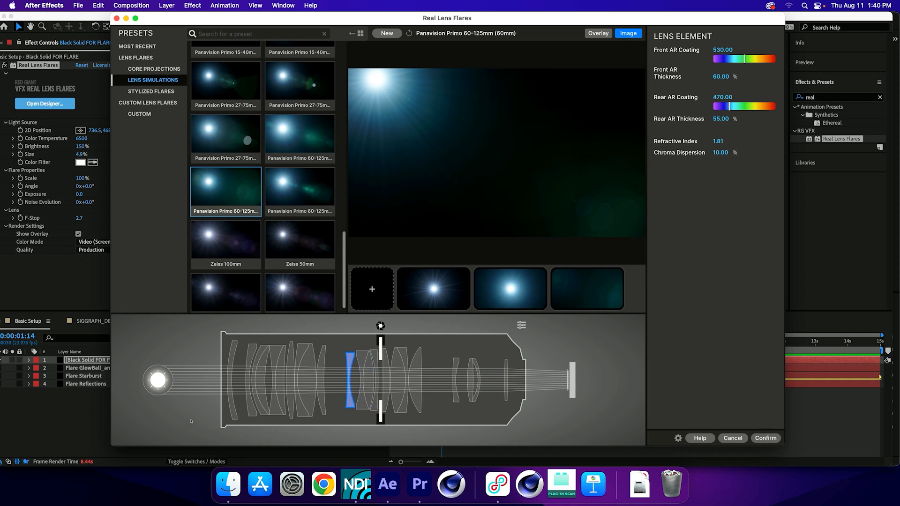
key("Right")
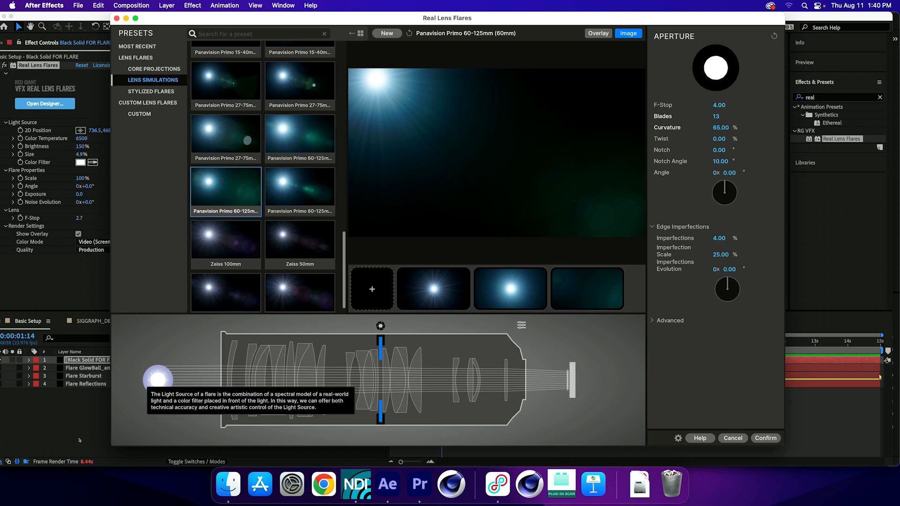
left_click(156, 379)
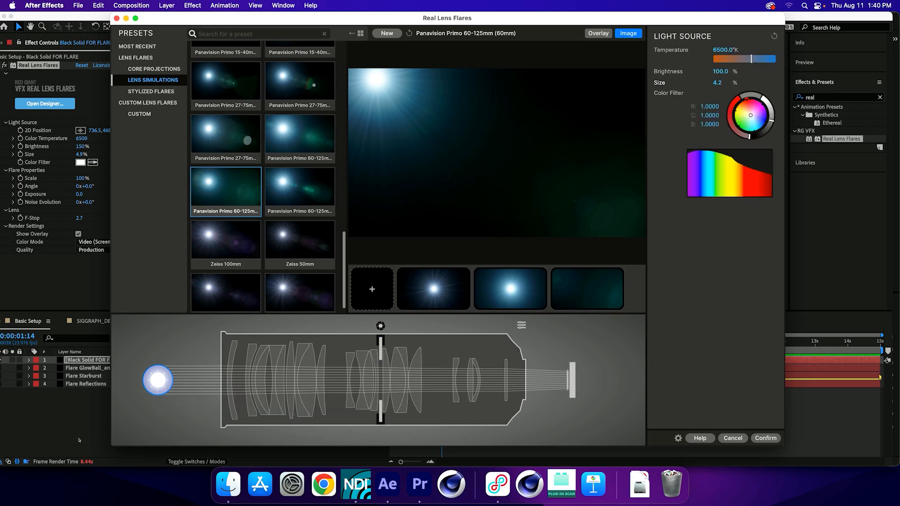
left_click(192, 413)
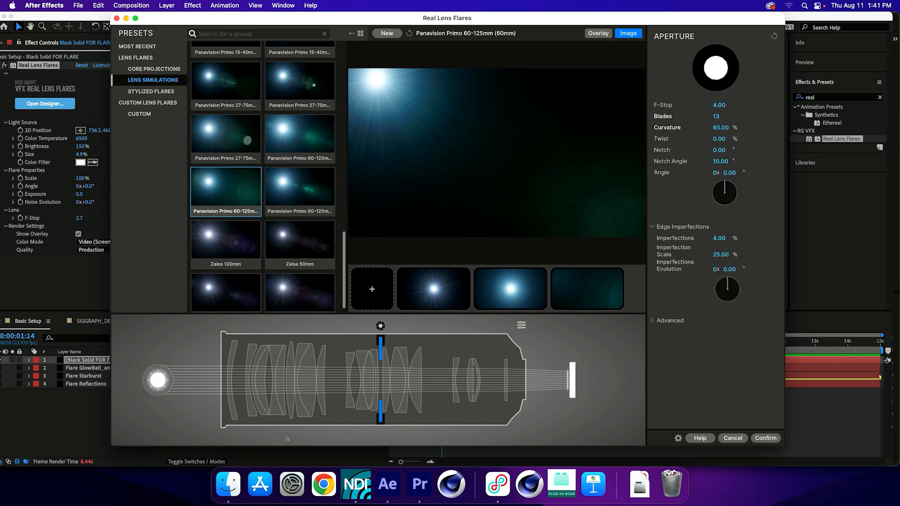
Set the image plane's sensor preset to Full Frame 35mm.
left_click(572, 380)
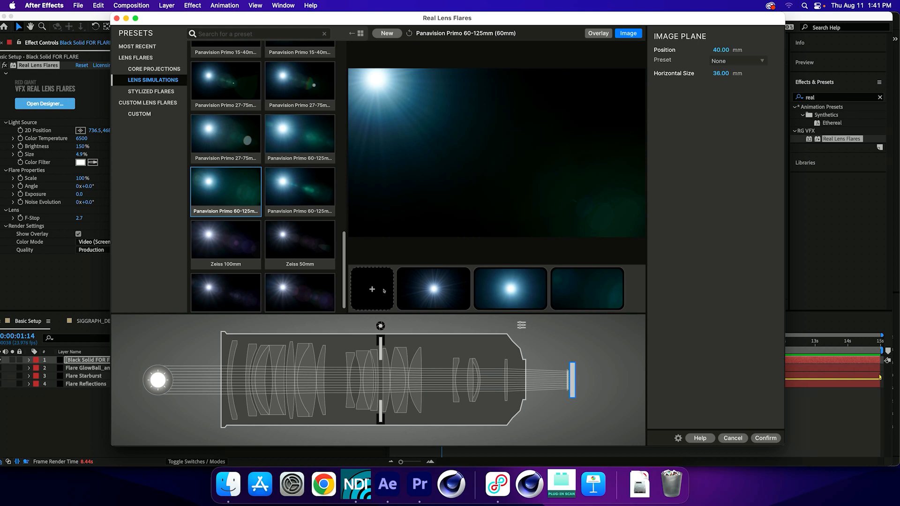
left_click(742, 60)
key("Down")
key("Down")
key("Down")
key("Down")
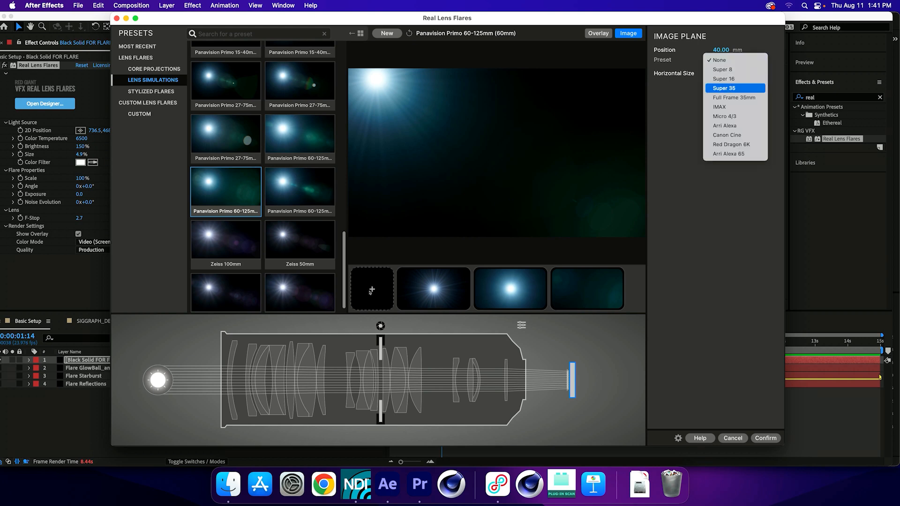
key("Up")
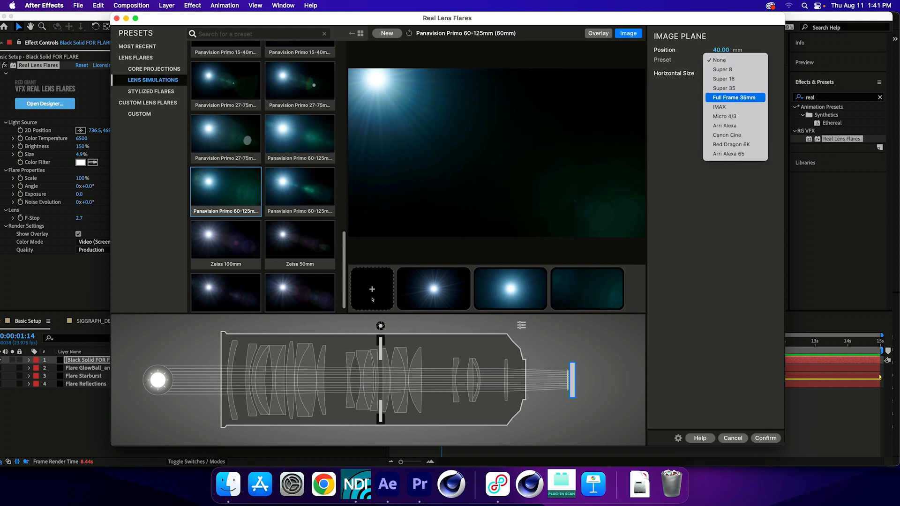
left_click(743, 100)
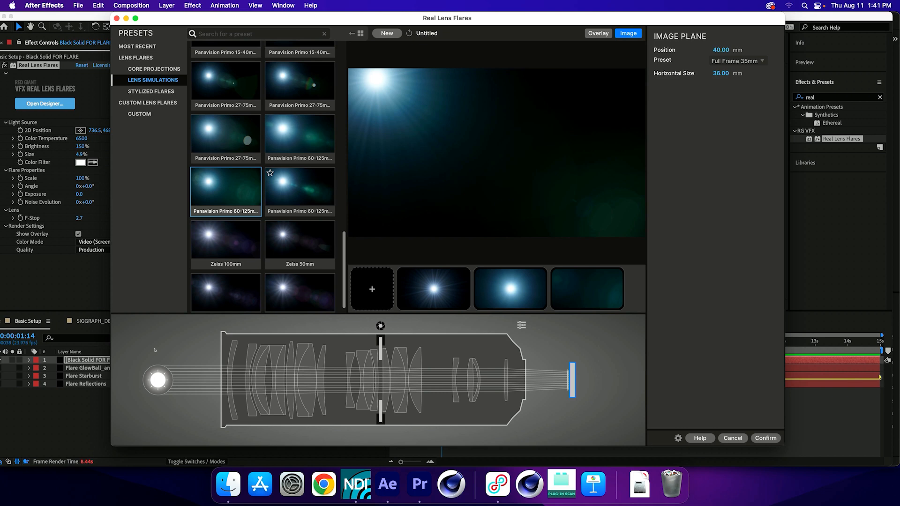
Set the image plane's sensor preset to IMAX and check the reflections element.
left_click(755, 61)
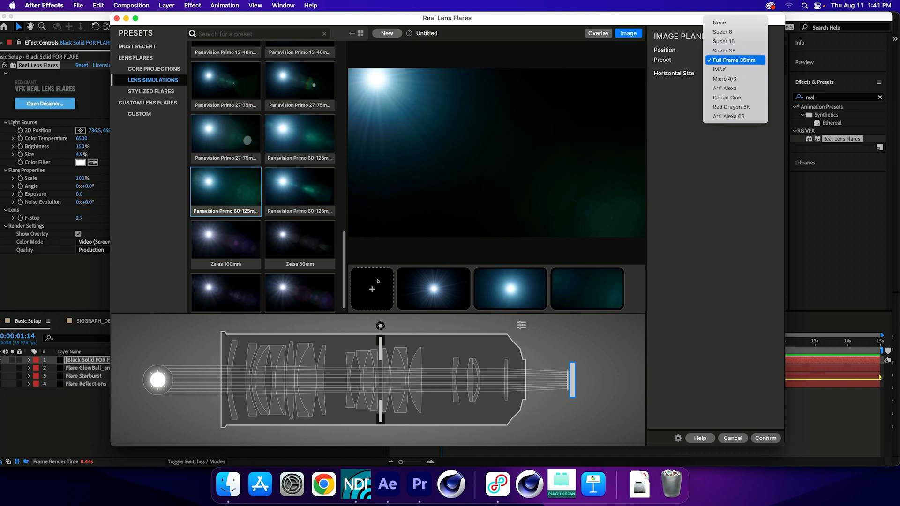
left_click(750, 71)
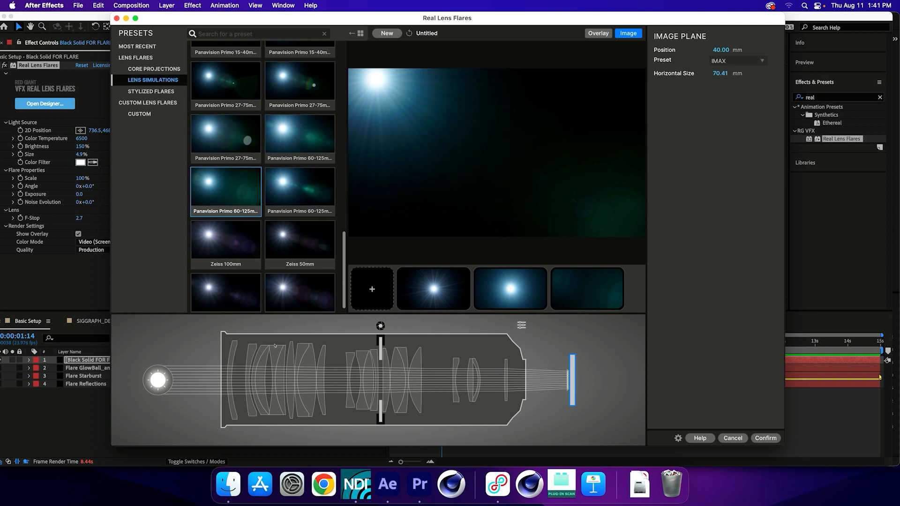
left_click(587, 289)
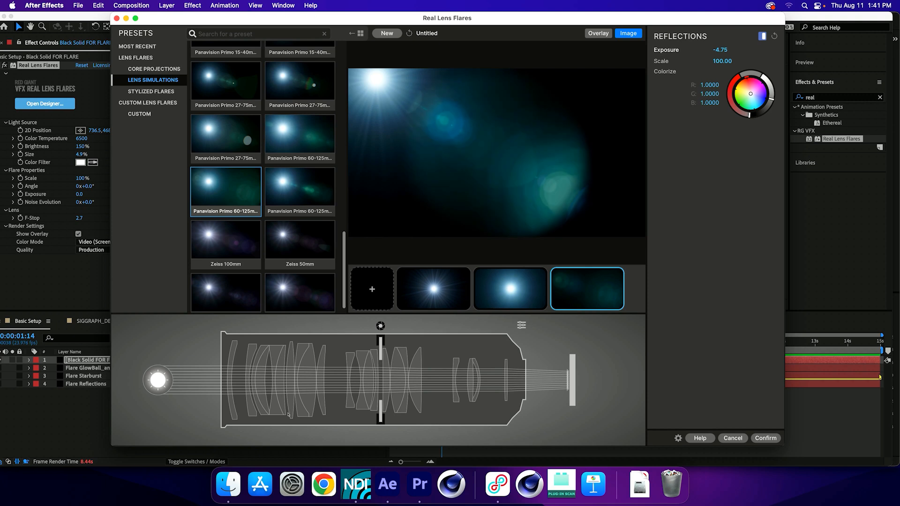
left_click(287, 433)
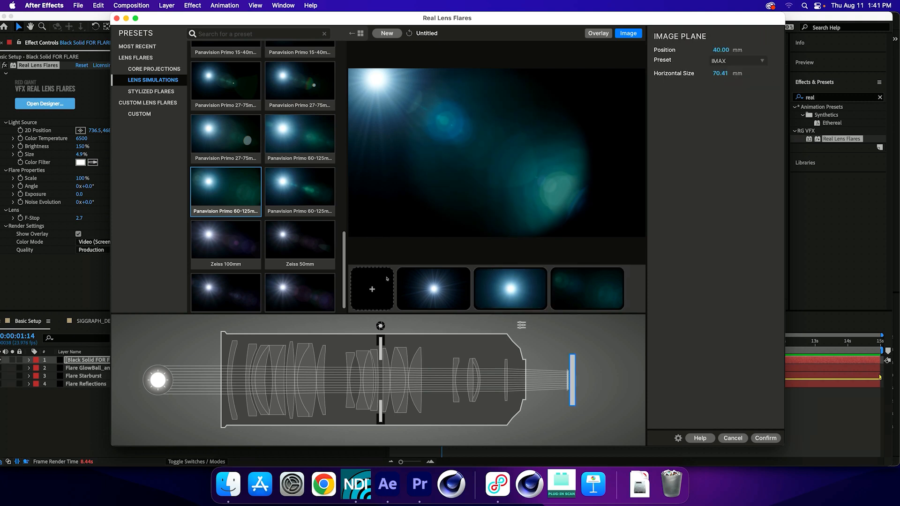
Set the image plane's sensor preset to Micro 4/3 and check the reflections element again.
left_click(737, 60)
left_click(754, 70)
left_click(588, 288)
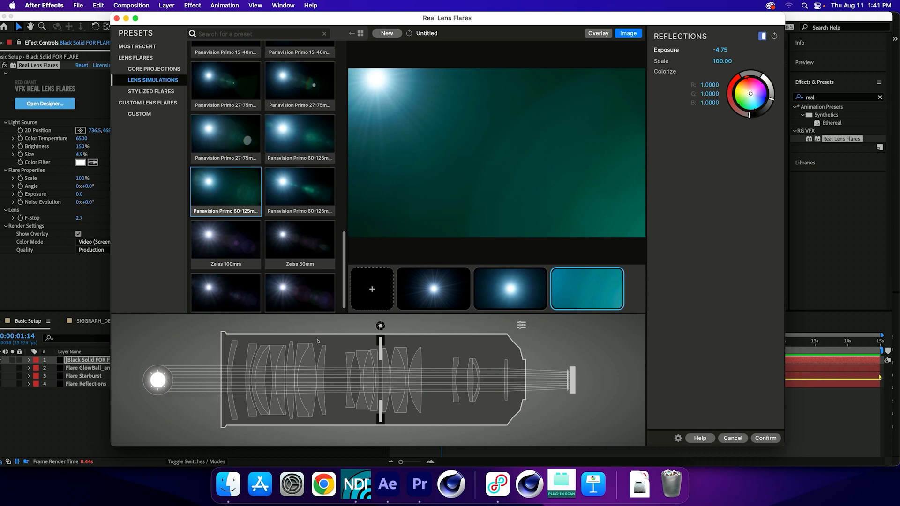
left_click(286, 437)
Set the image plane's sensor preset to Super 35 and look over the other available sensor sizes.
left_click(761, 60)
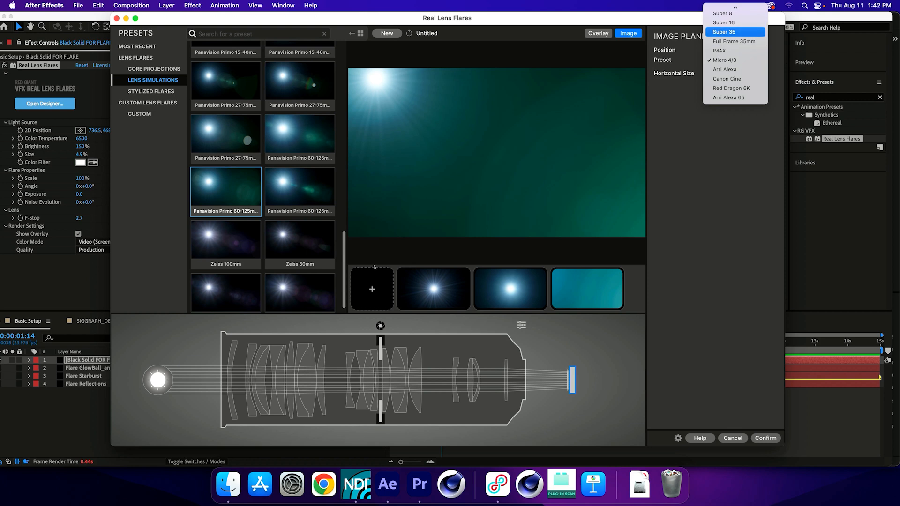
left_click(735, 32)
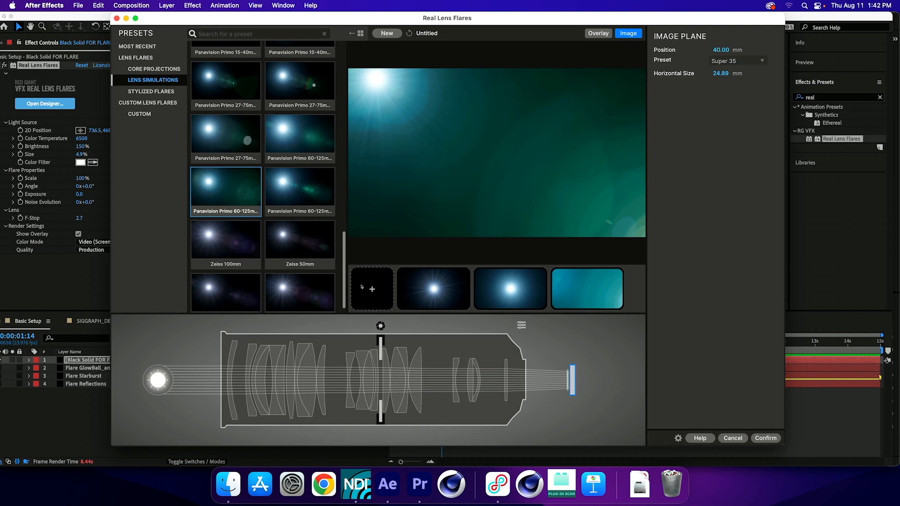
left_click(732, 60)
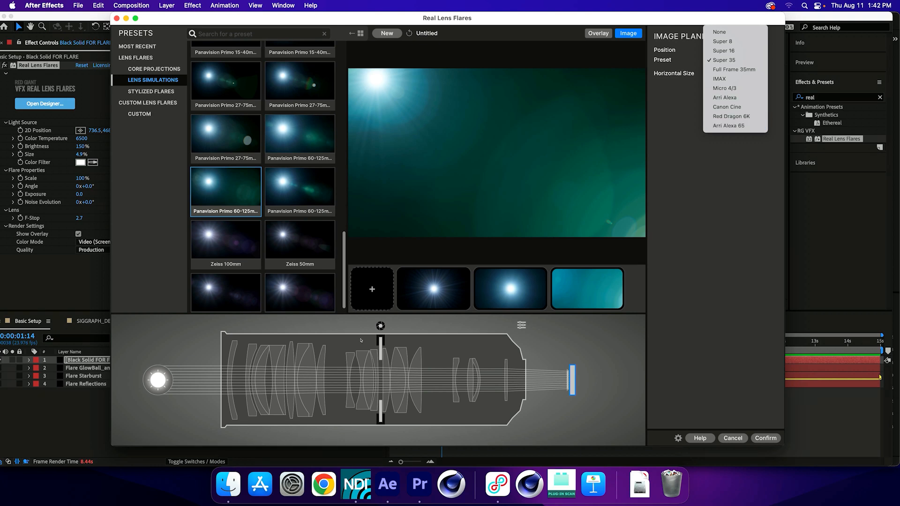
left_click(717, 176)
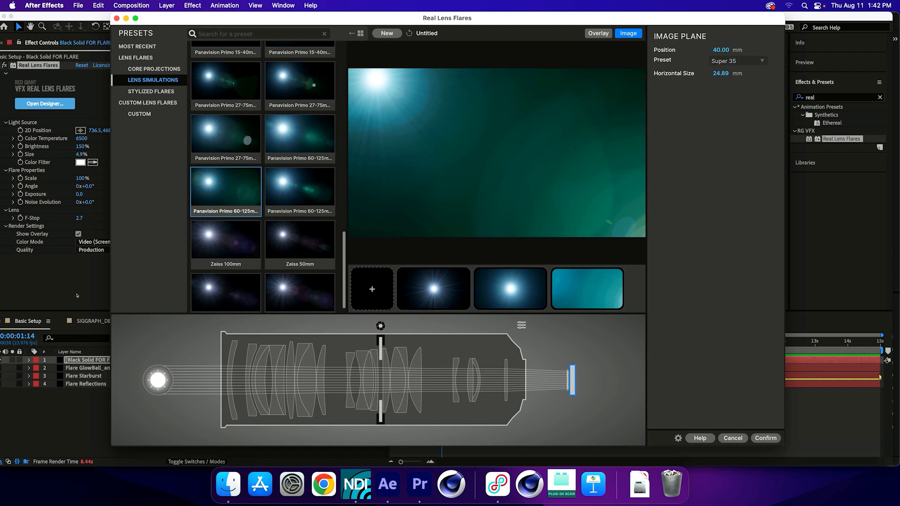
Load the Spike - Anamorphic Streak flare from the core projections and look through the remaining presets.
left_click(151, 92)
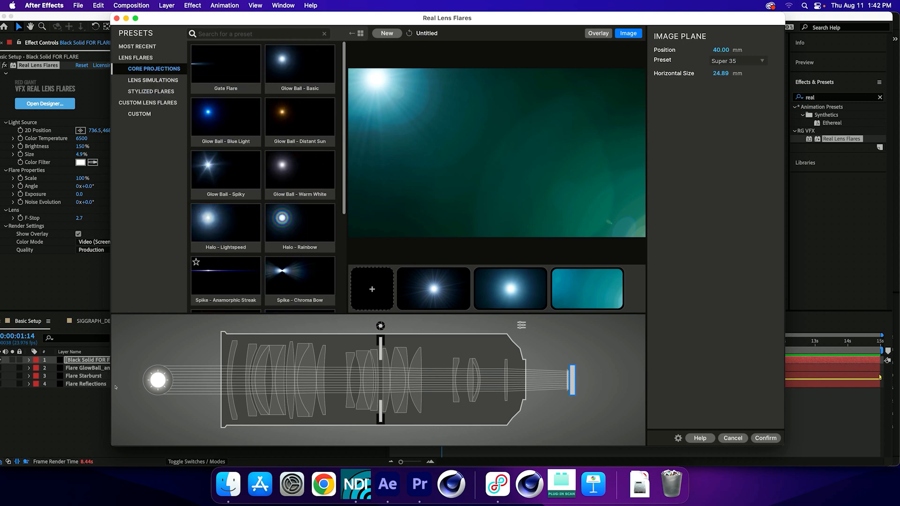
left_click(225, 282)
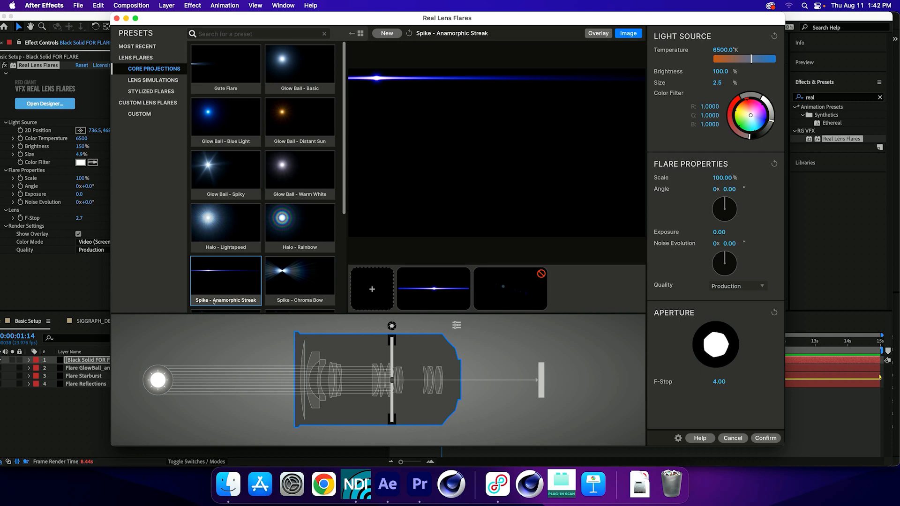
scroll(197, 281, "down", 5)
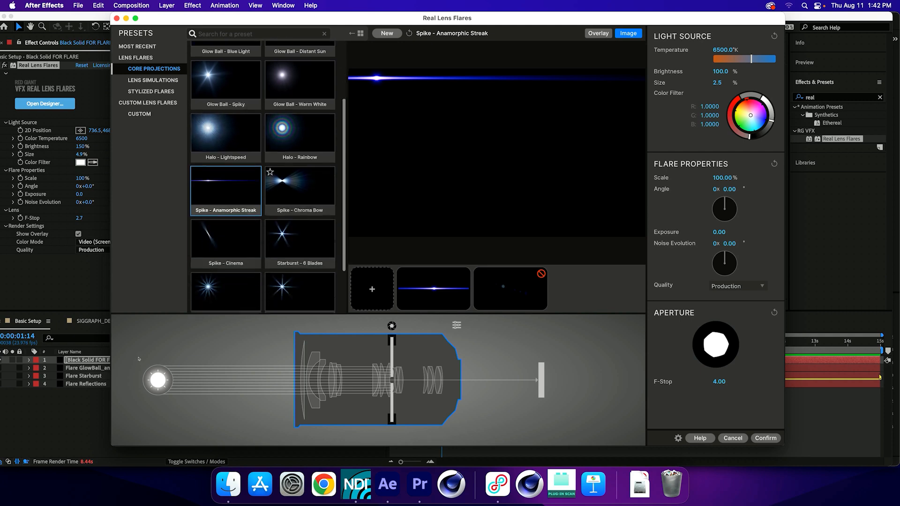
scroll(226, 113, "up", 1)
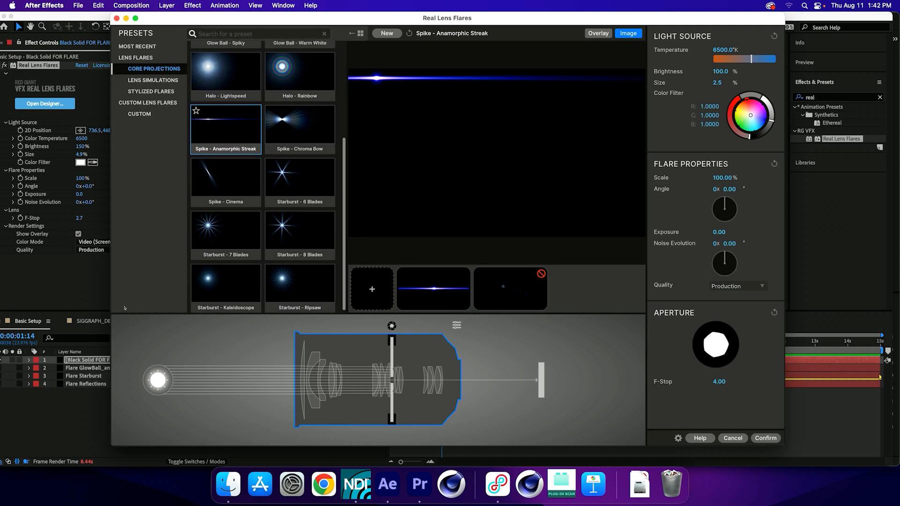
Try the Glow Ball presets Spiky, Warm White and Distant Sun, and load Glow Ball - Blue Light.
left_click(226, 101)
scroll(226, 141, "up", 2)
key("Up")
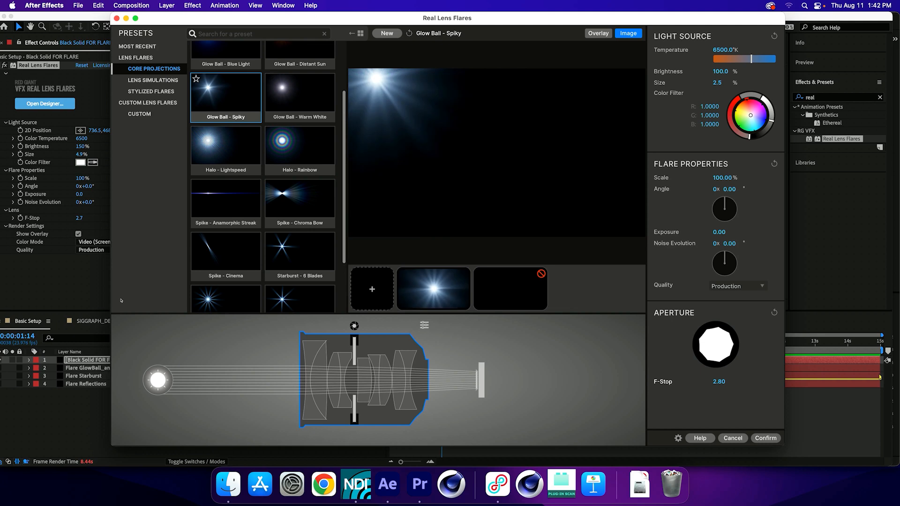
key("Right")
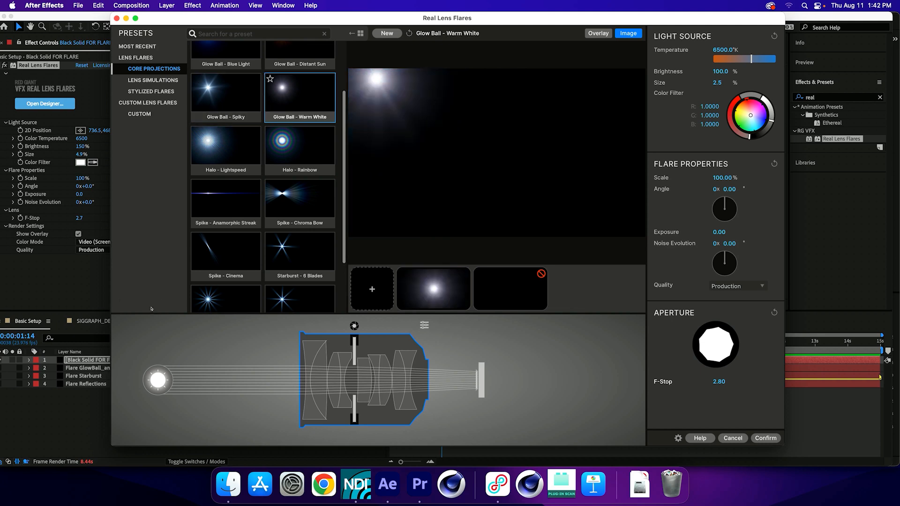
key("Up")
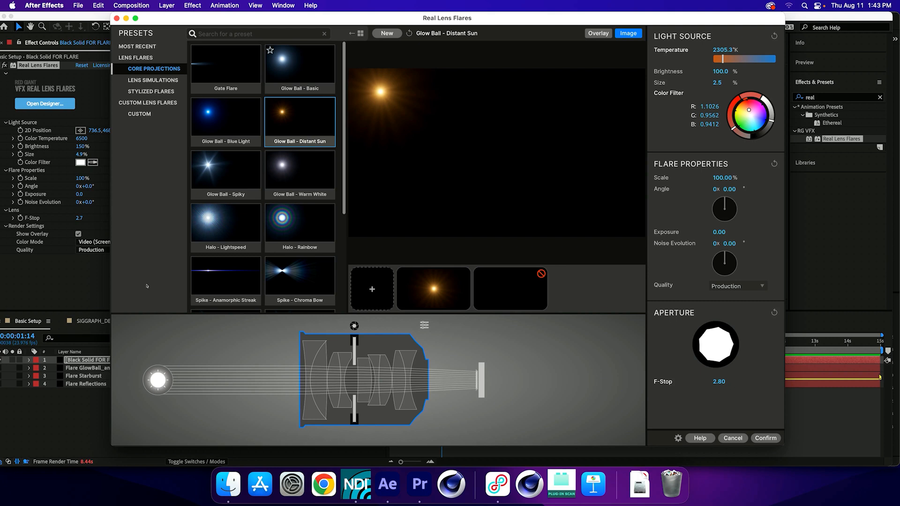
left_click(293, 66)
left_click(235, 113)
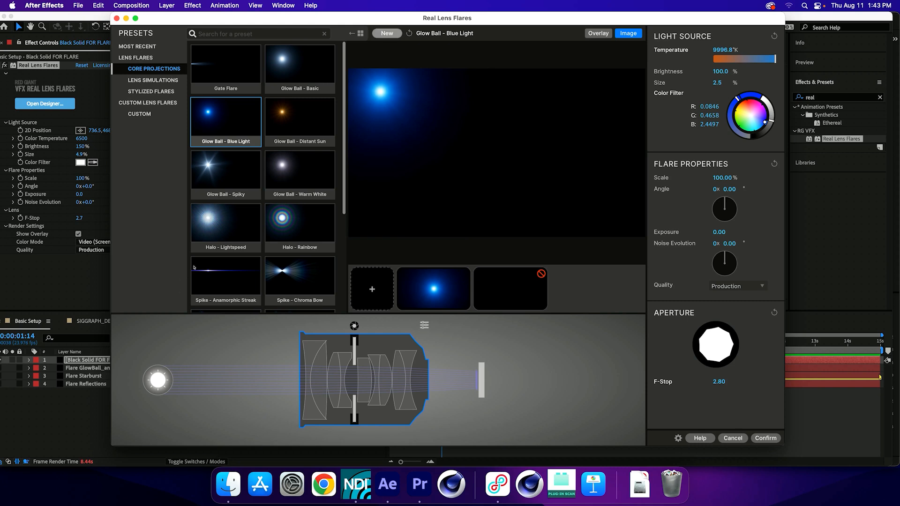
Save the flare as a new preset named "Big BLUE" in a new folder named "TODAY".
left_click(387, 33)
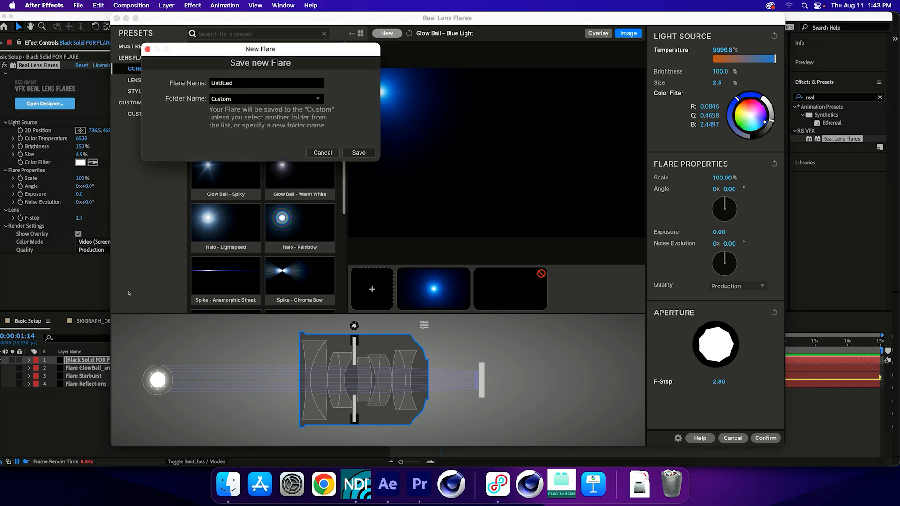
key("Tab")
left_click(278, 83)
double_click(247, 98)
type("TODAY")
key("Tab")
type("Big BLUE")
key("Return")
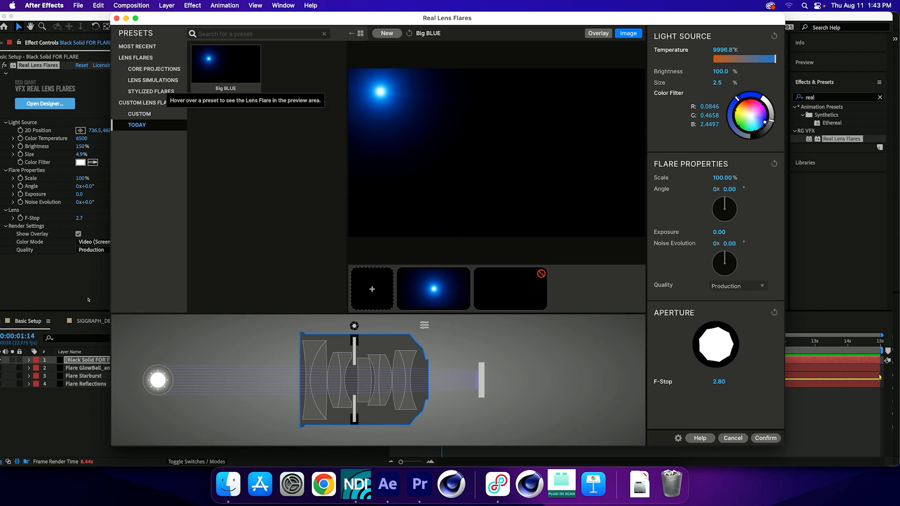
Check the presets in the Custom and TODAY folders and apply the Big BLUE flare to the black solid.
left_click(140, 114)
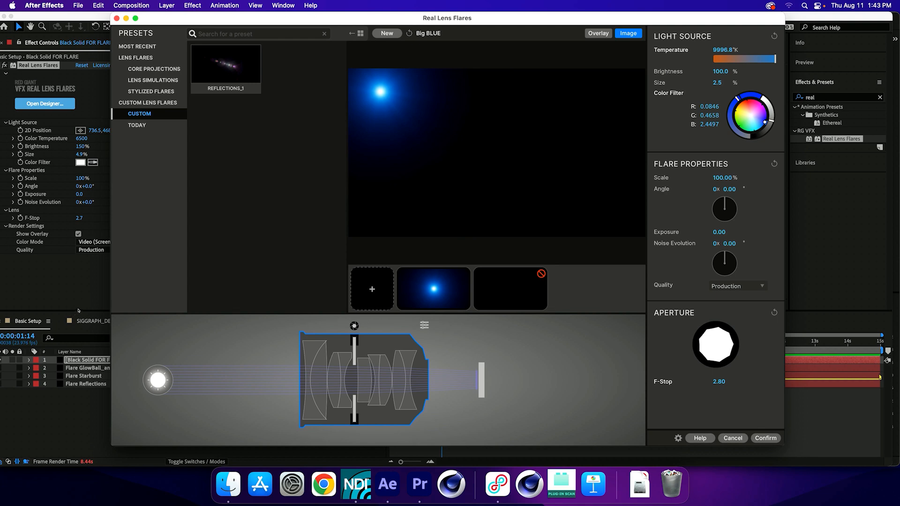
left_click(137, 125)
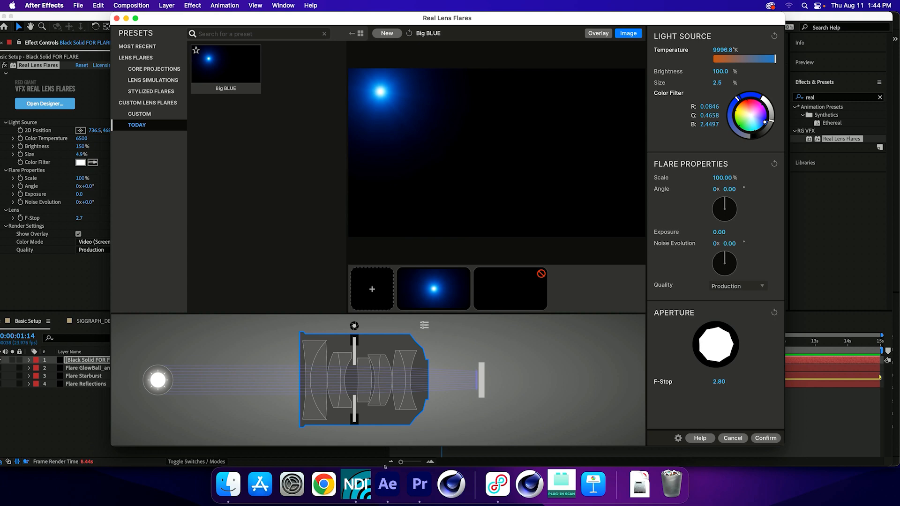
left_click(766, 438)
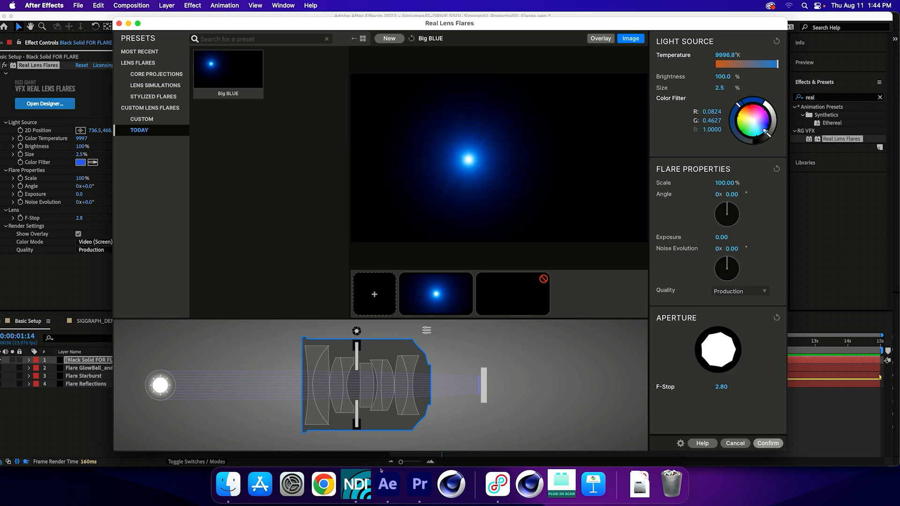
left_click(767, 443)
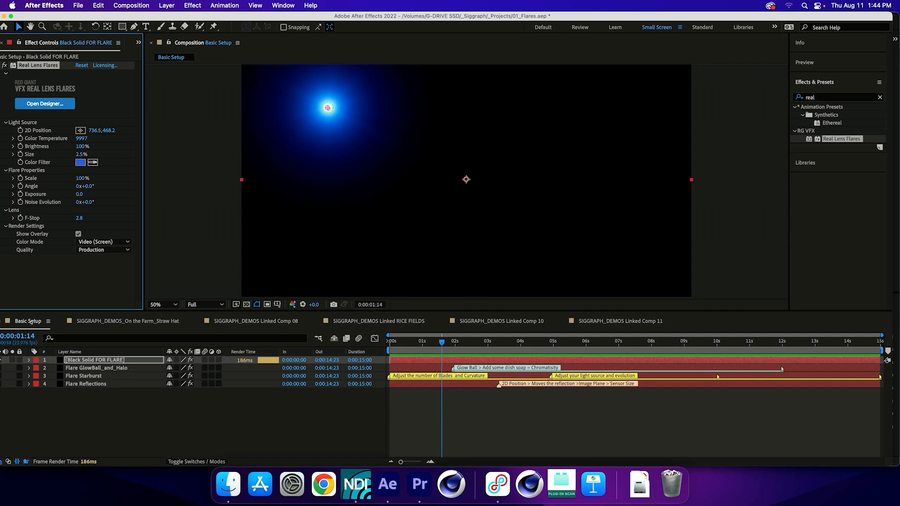
Set the light source's size to 7.2% and move its 2D position to 1900, 688, near the frame's upper centre.
left_click_drag(81, 154, 92, 156)
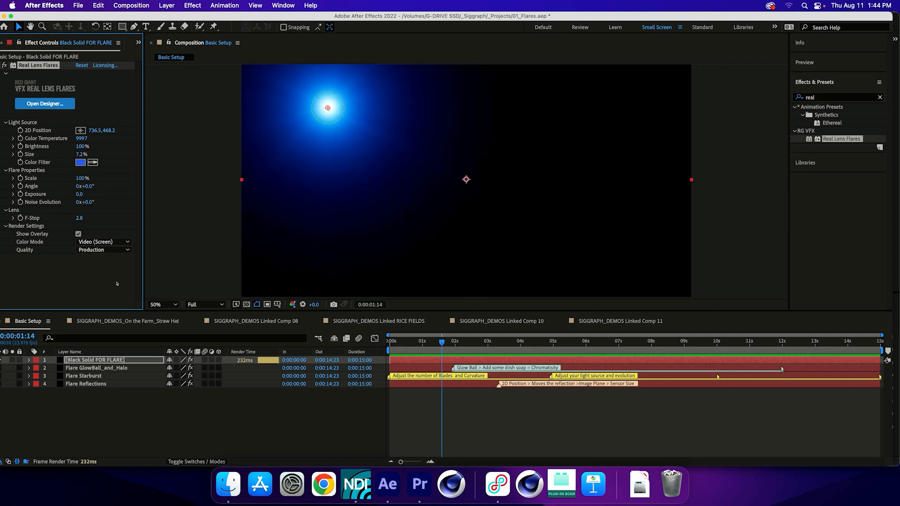
key("super+shift+a")
left_click(327, 107)
left_click(35, 130)
left_click(80, 131)
left_click(206, 76)
left_click_drag(206, 75, 228, 88)
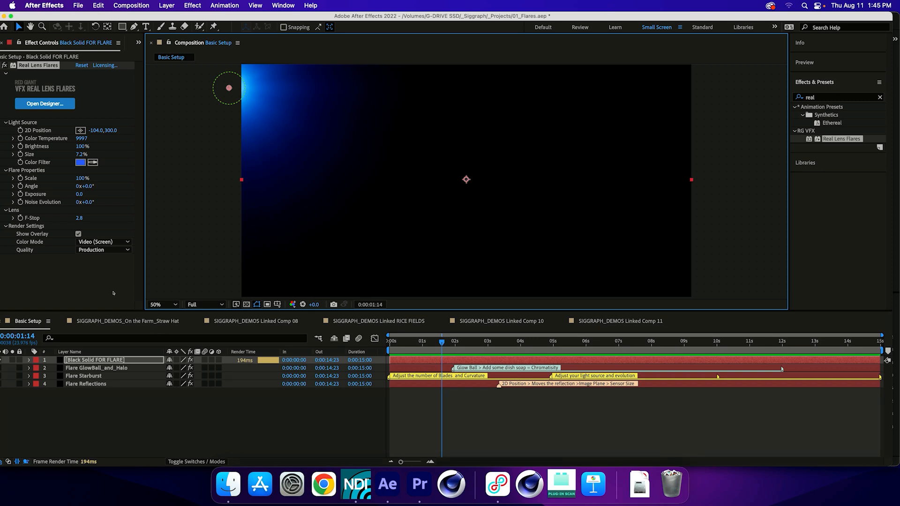
key("super+z")
left_click_drag(410, 118, 464, 133)
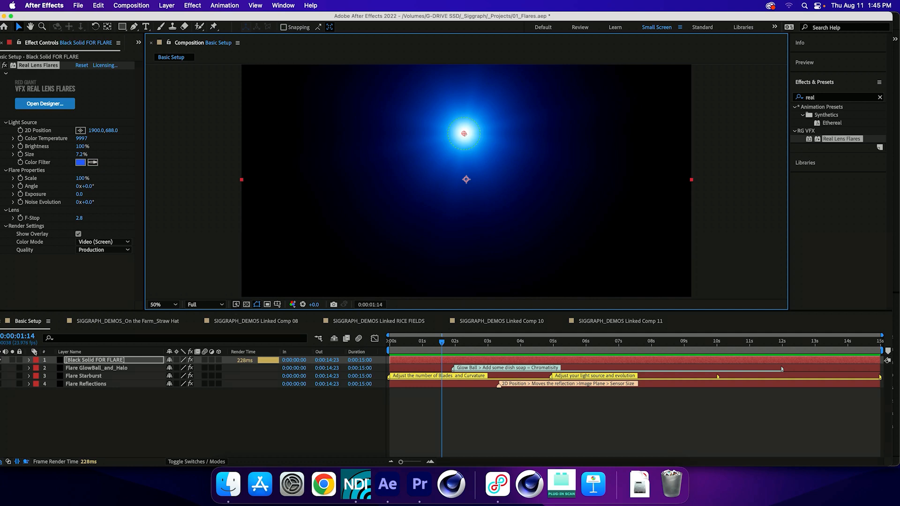
Try a noise evolution of 243° on the flare and undo the change.
left_click_drag(87, 202, 122, 202)
left_click_drag(69, 352, 101, 351)
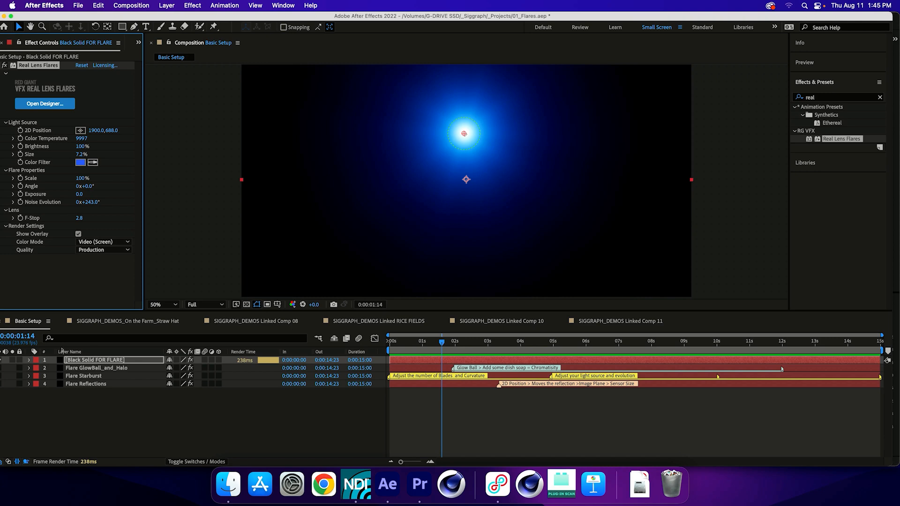
key("super+z")
left_click(238, 443)
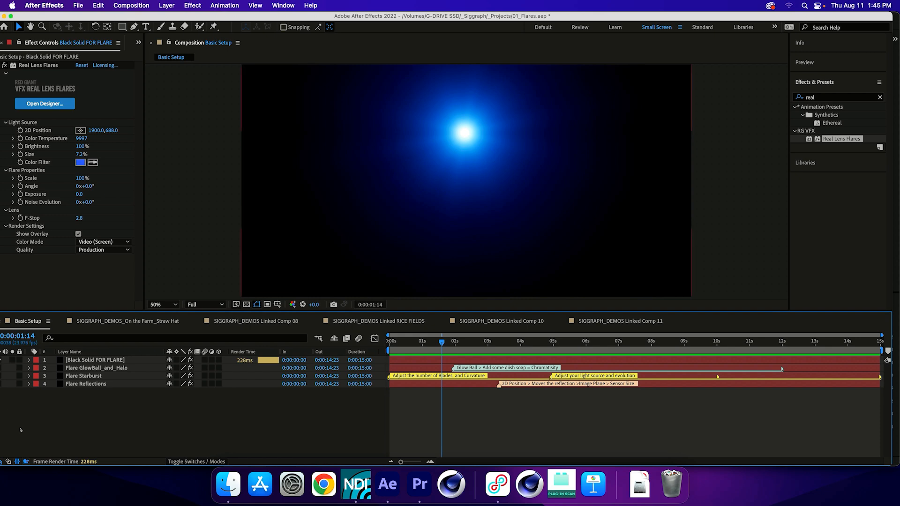
Hide the Black Solid FOR FLARE layer and open the SIGGRAPH_DEMOS Linked RICE FIELDS composition.
key("super+z")
key("super+z")
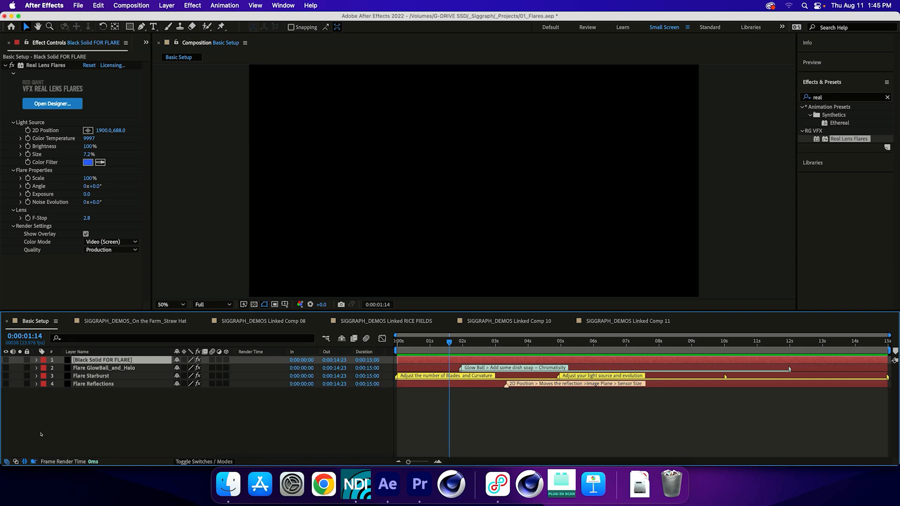
key("super+z")
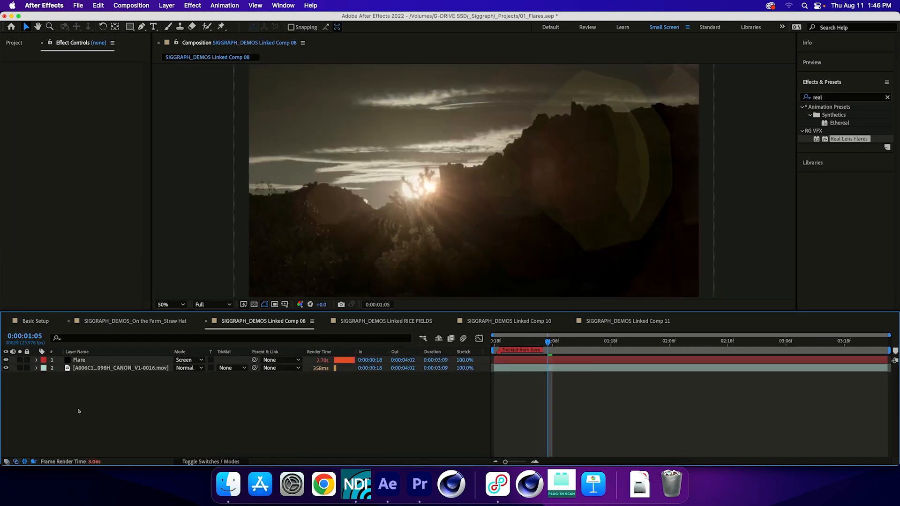
key("alt+shift+period")
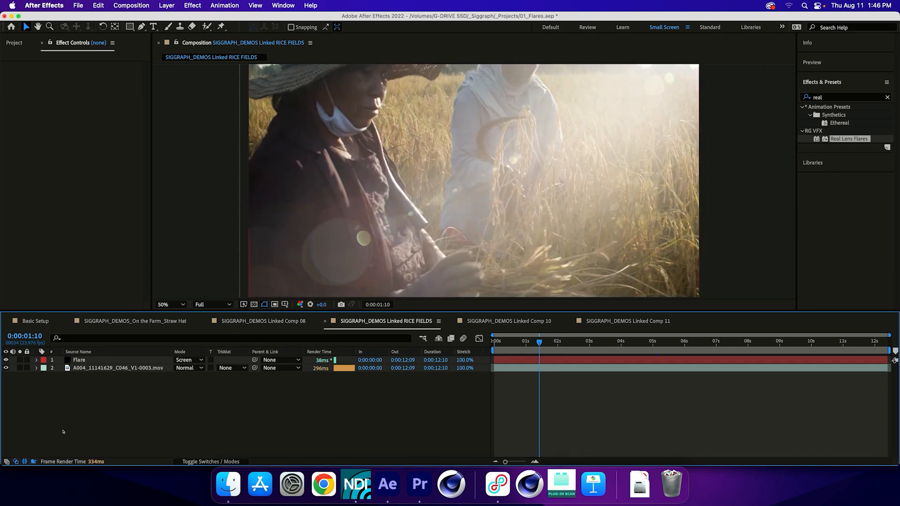
Examine the Flare layer with the rice field footage hidden, and the full composite with the footage shown again.
left_click(123, 361)
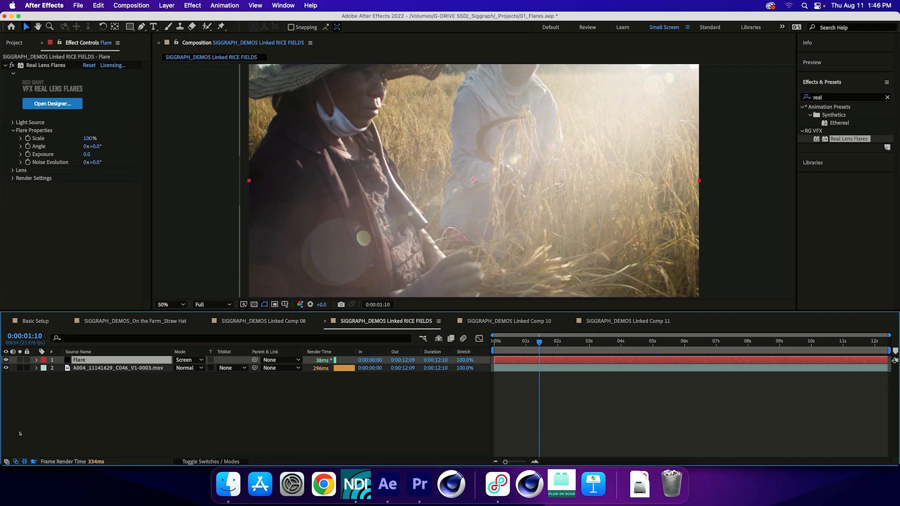
key("super+alt+shift+v")
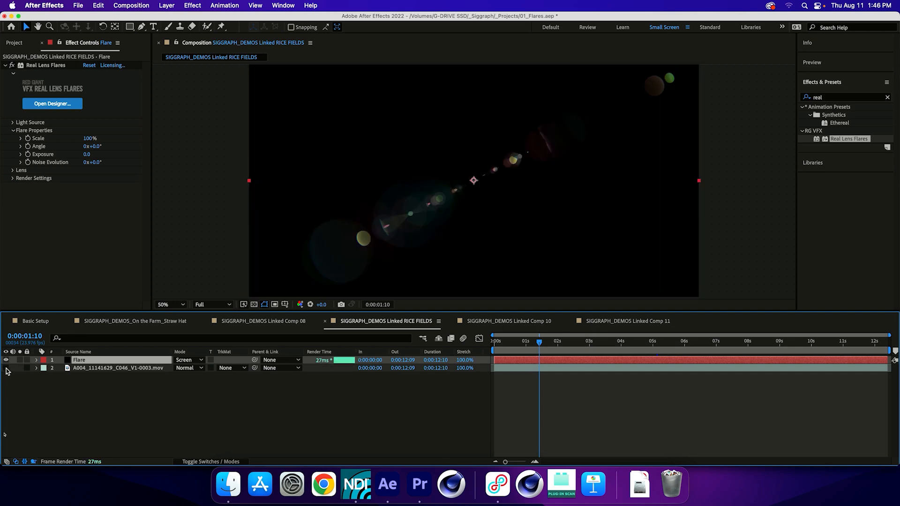
left_click(6, 368)
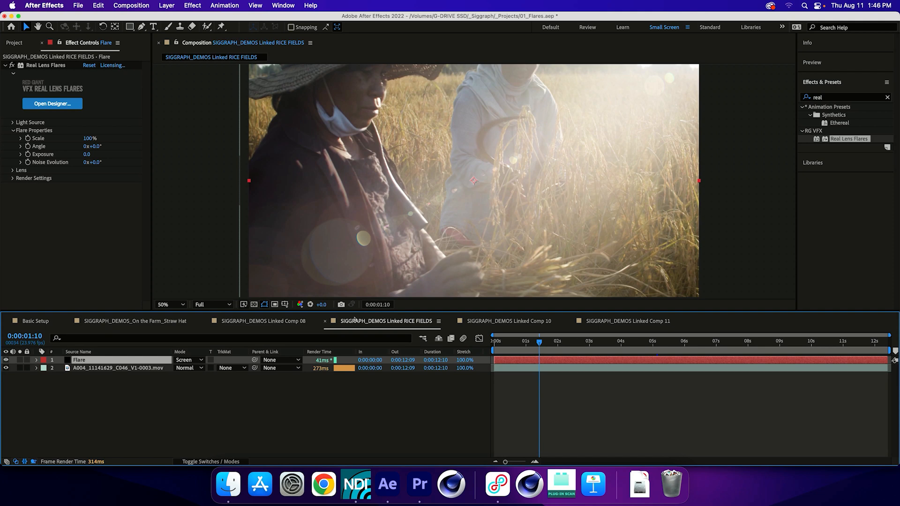
key("grave")
key("grave")
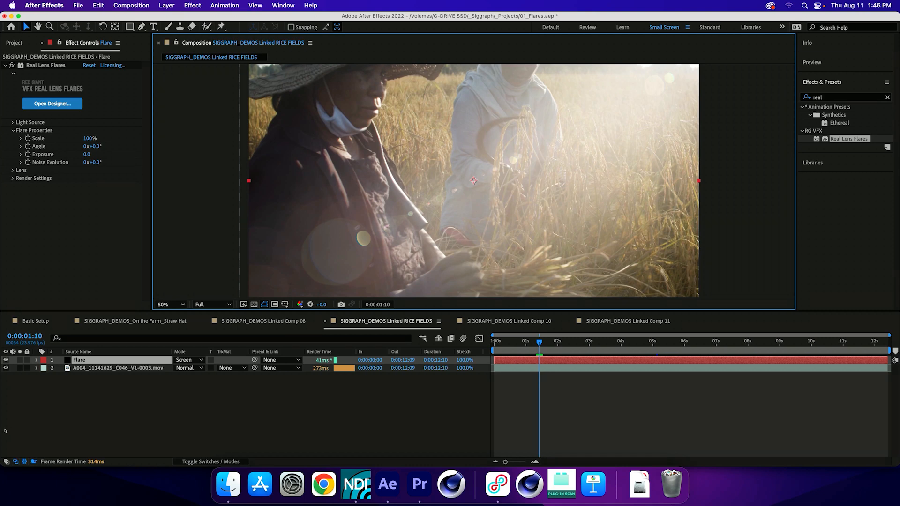
Compare the rice fields shot with the Flare layer hidden and shown.
left_click(6, 360)
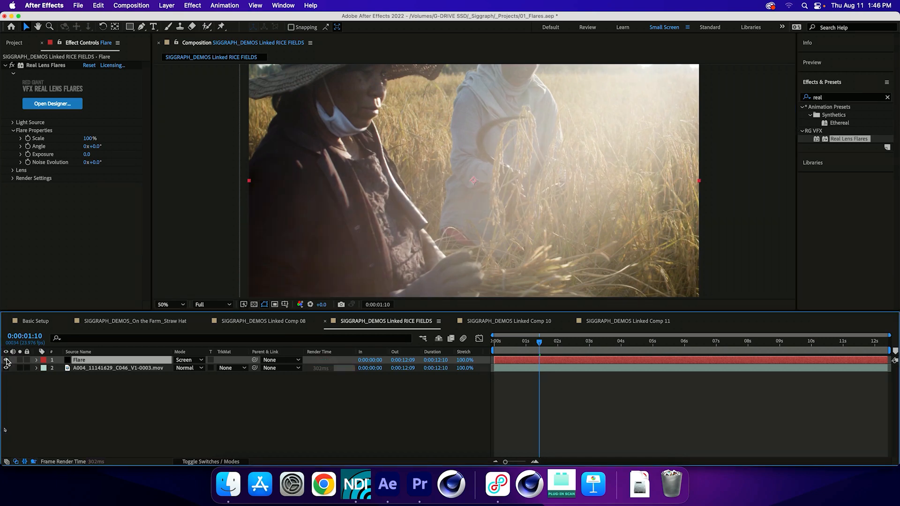
left_click(6, 360)
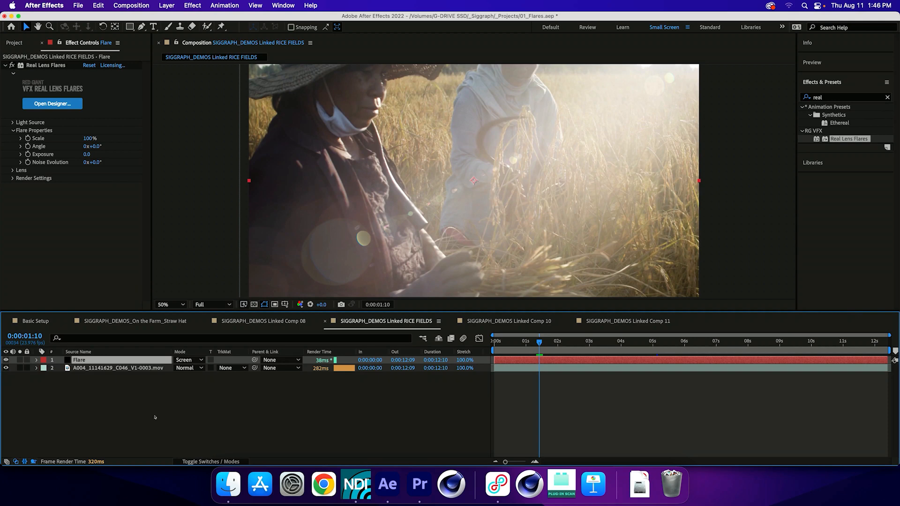
Open the SIGGRAPH_DEMOS Linked Comp 11 composition at 0:00:01:20 and select the FLARE on Black Solid layer.
left_click(628, 322)
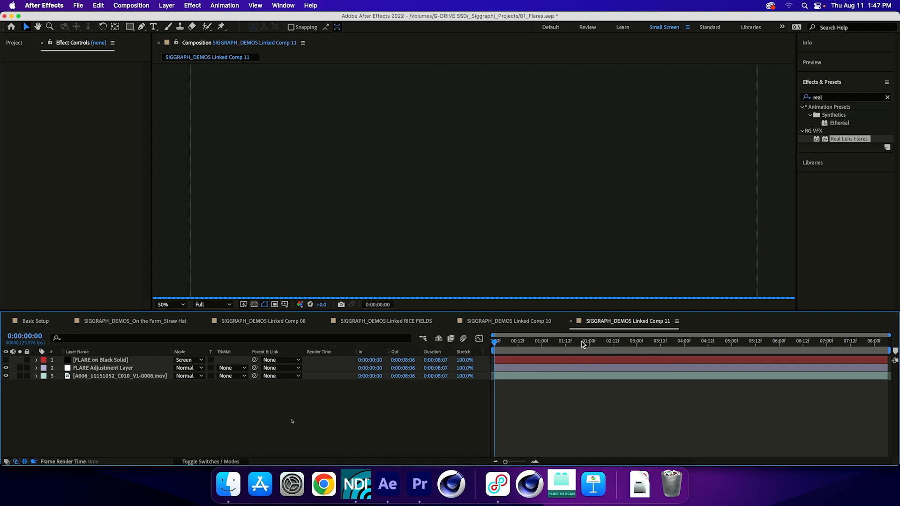
left_click(582, 342)
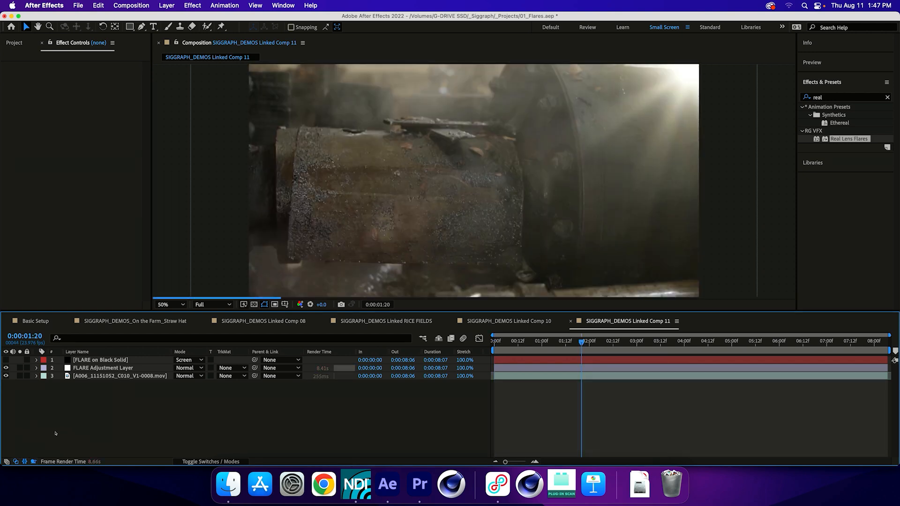
left_click(107, 360)
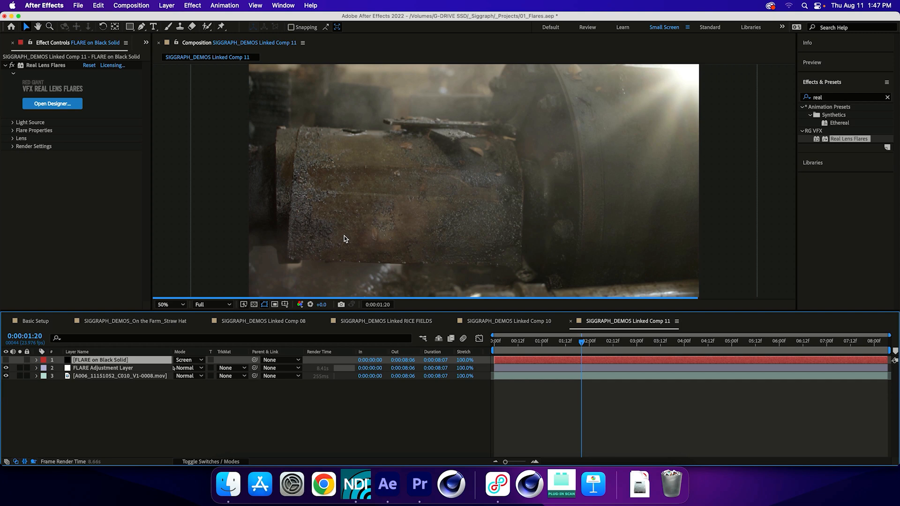
scroll(344, 235, "down", 2)
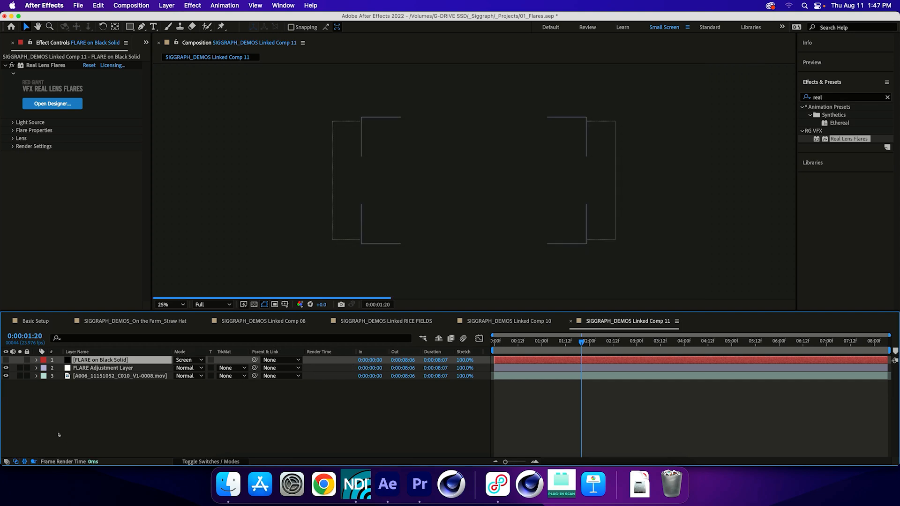
Compare the machinery shot with the FLARE Adjustment Layer hidden and shown, and advance to 0:00:03:01.
key("super+Down")
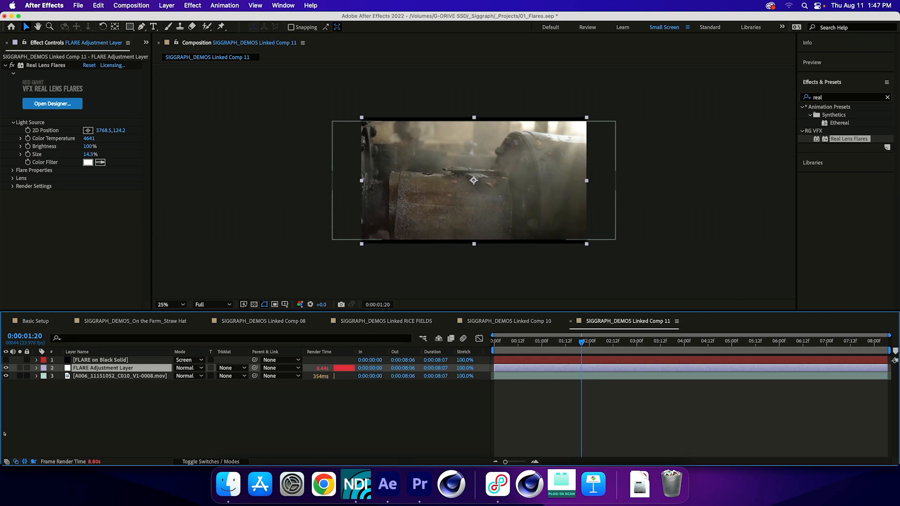
left_click(6, 368)
left_click(6, 368)
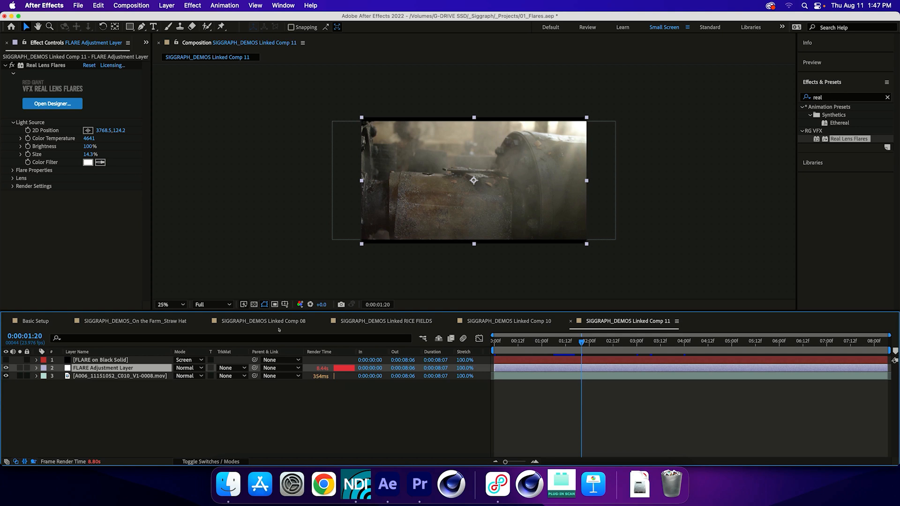
key("space")
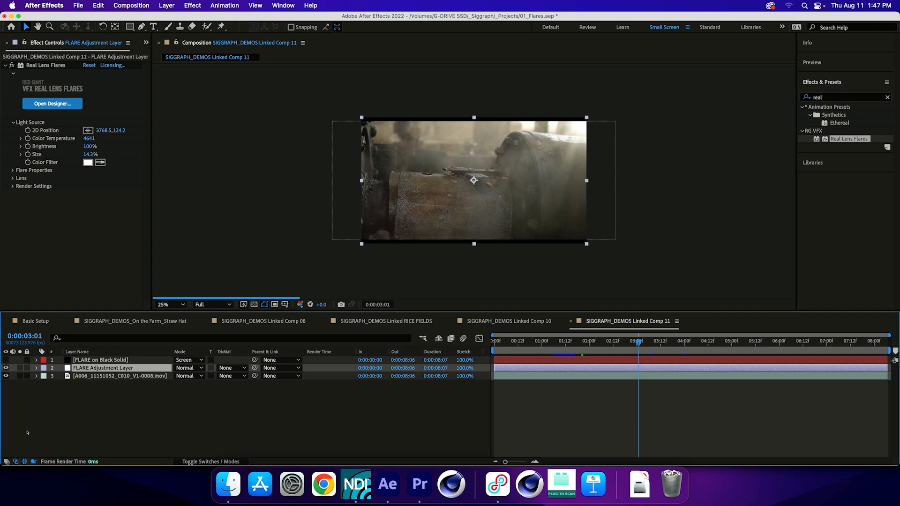
Show the FLARE on Black Solid layer and hide the FLARE Adjustment Layer.
key("super+Up")
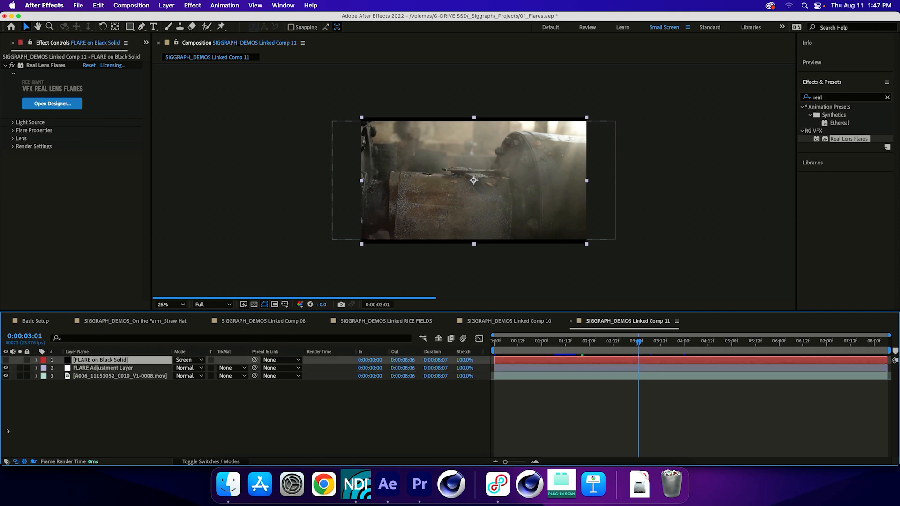
left_click(6, 359)
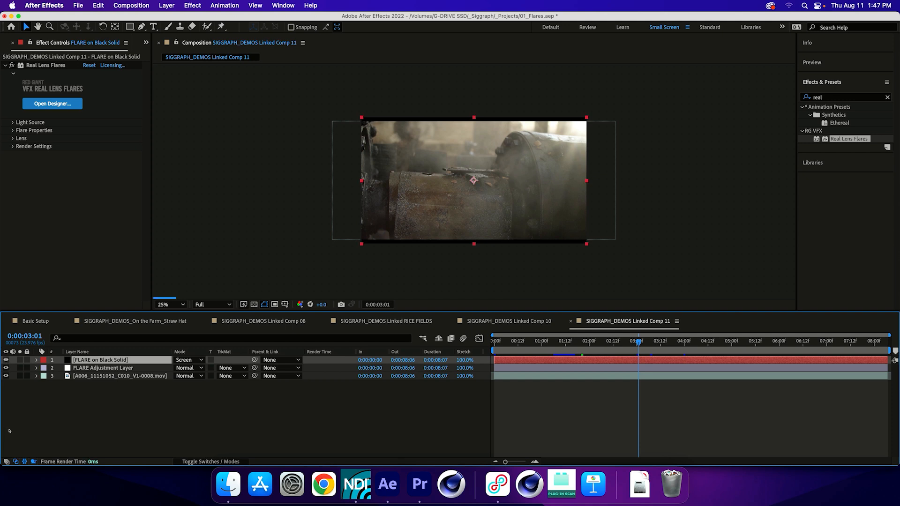
left_click(6, 368)
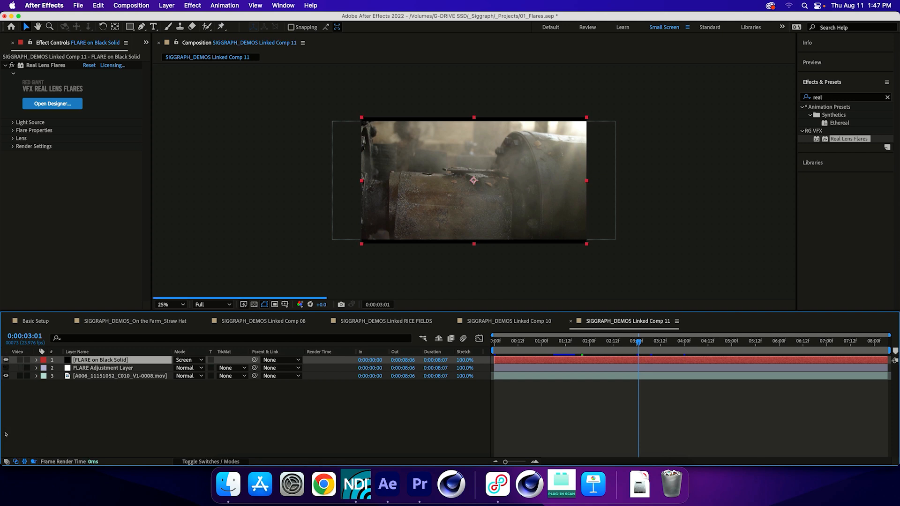
Set the color mode in the black solid flare's render settings to HDR Video (Add) and inspect the composite.
left_click(13, 146)
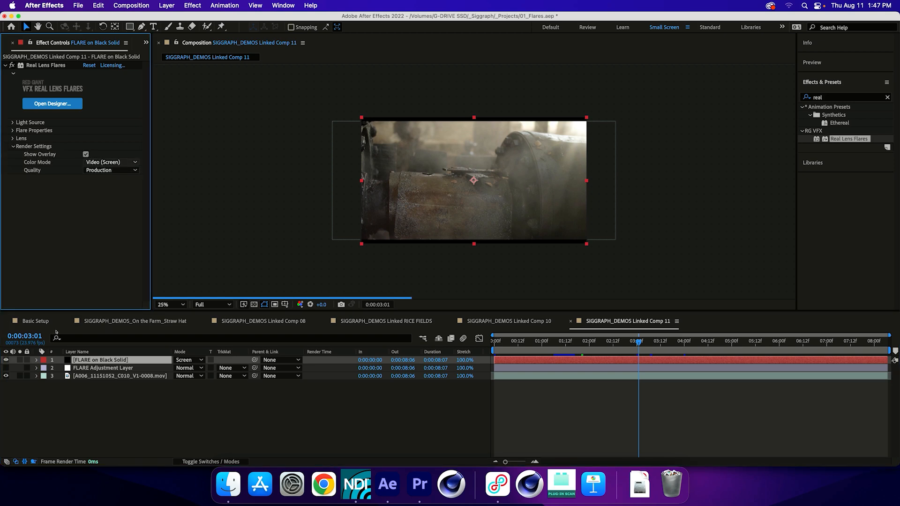
left_click(112, 162)
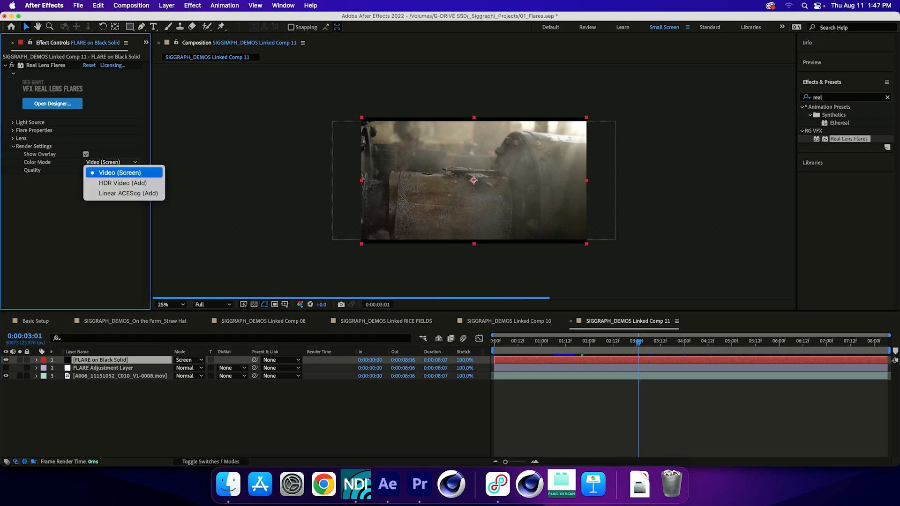
left_click(123, 183)
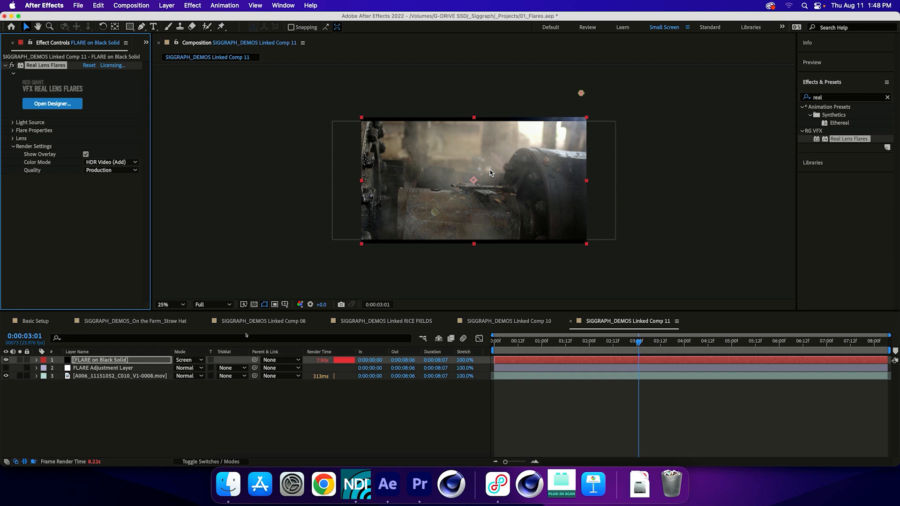
key("super+shift+a")
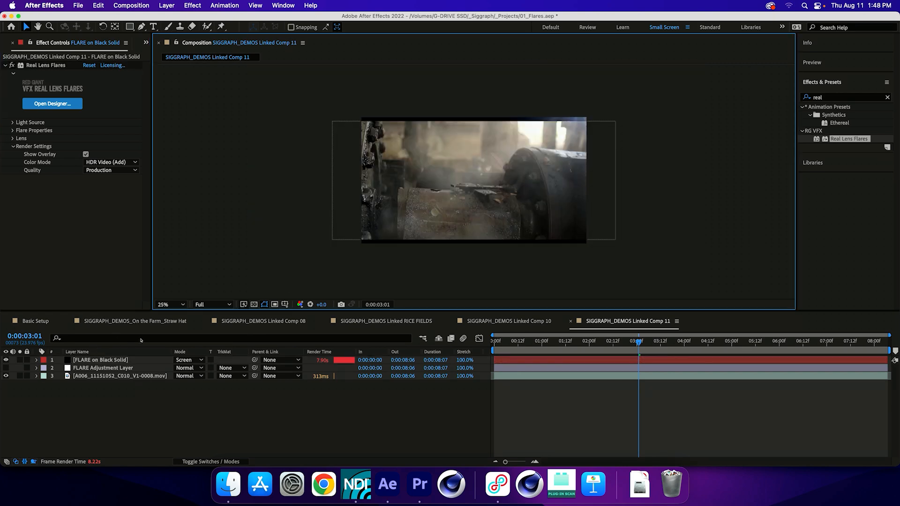
key("period")
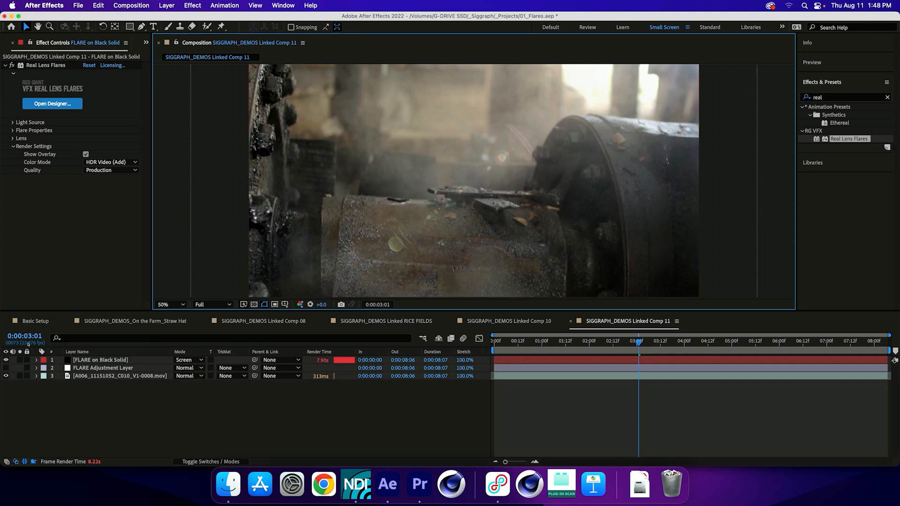
Switch the flare's color mode to Video (Screen) and inspect its reflections at 100% magnification.
left_click(112, 162)
left_click(112, 172)
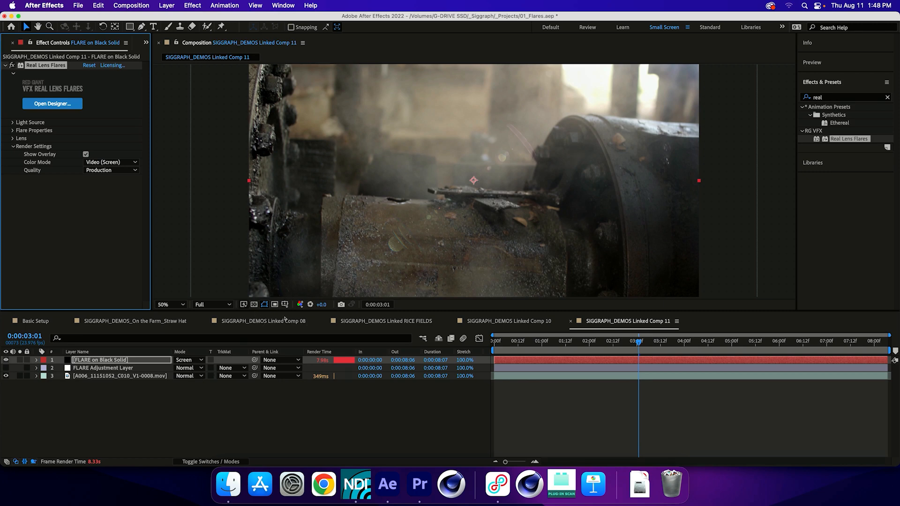
key("slash")
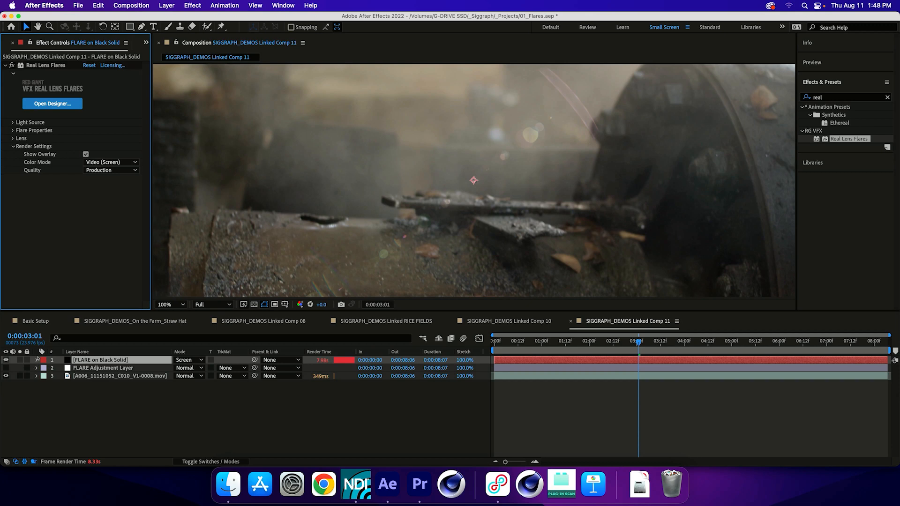
Return the flare's color mode to HDR Video (Add) and check the whole frame at 25% magnification.
left_click(111, 163)
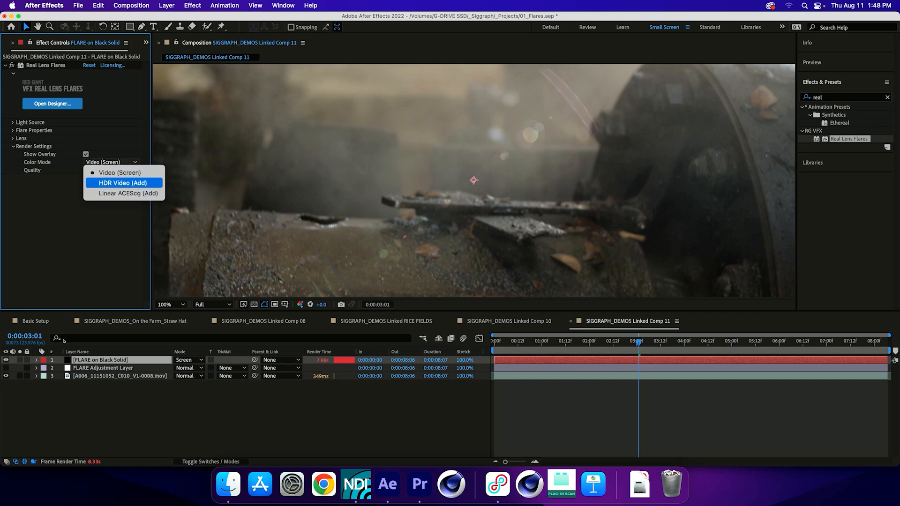
key("Return")
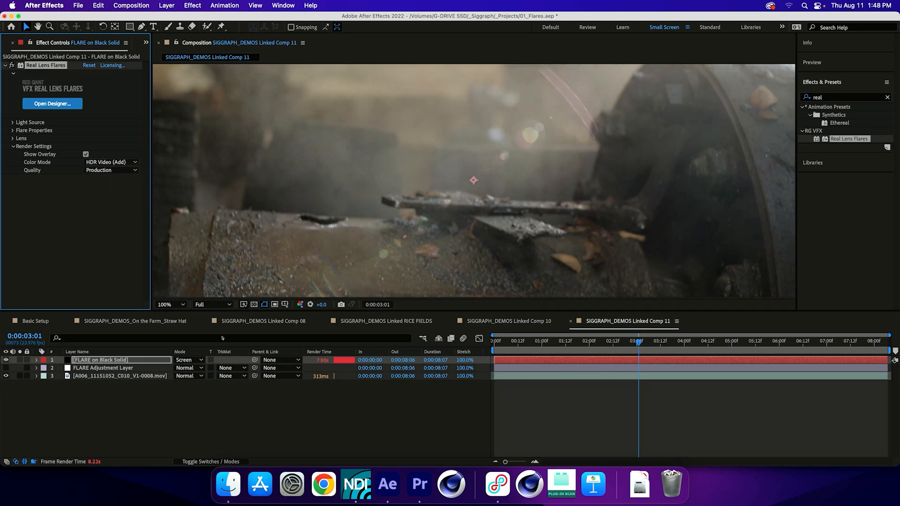
left_click(431, 178)
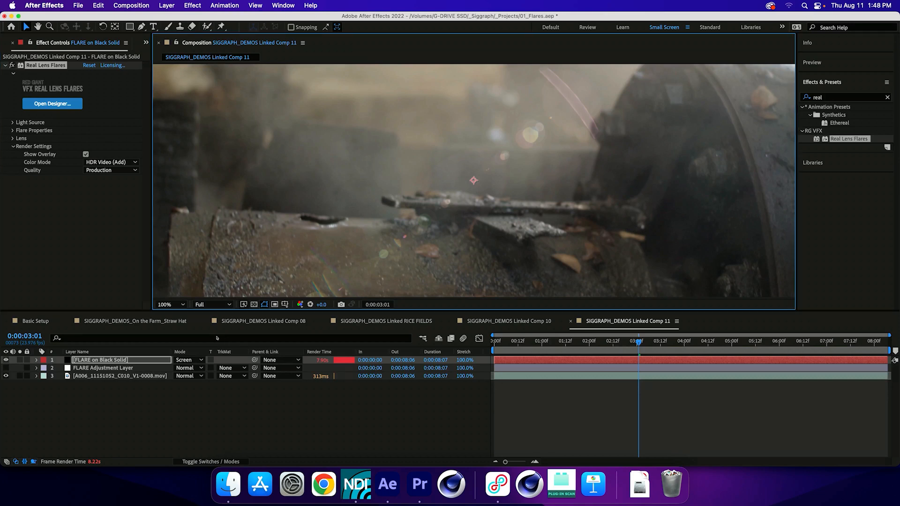
scroll(431, 178, "down", 4)
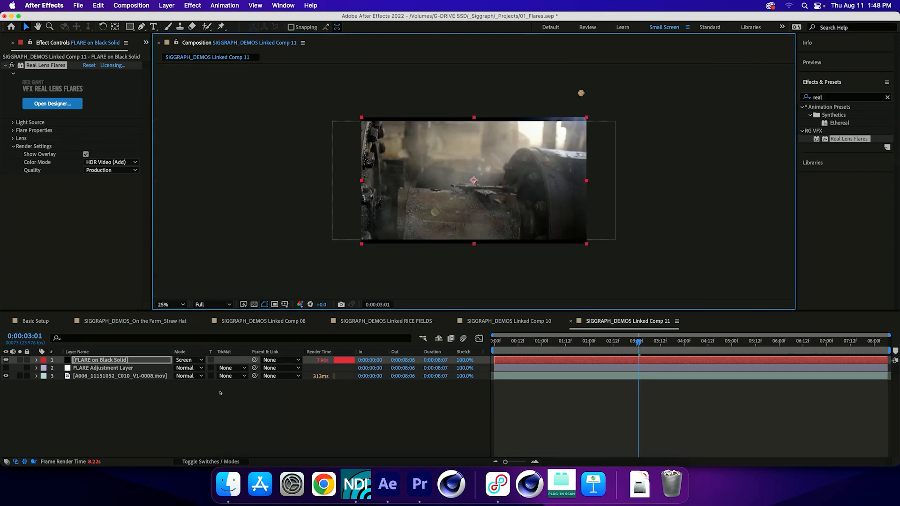
Hide the FLARE on Black Solid layer and open the SIGGRAPH_DEMOS Linked Comp 10 composition.
left_click(57, 432)
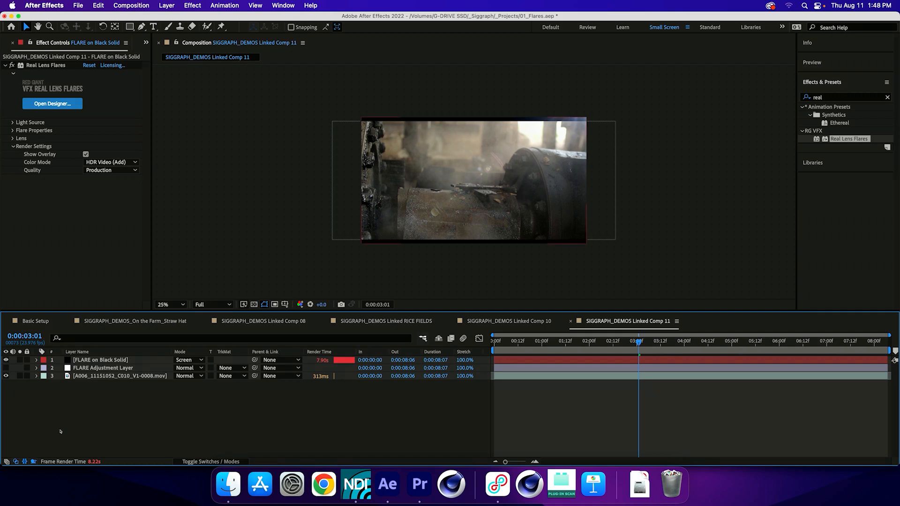
key("super+Down")
key("super+Up")
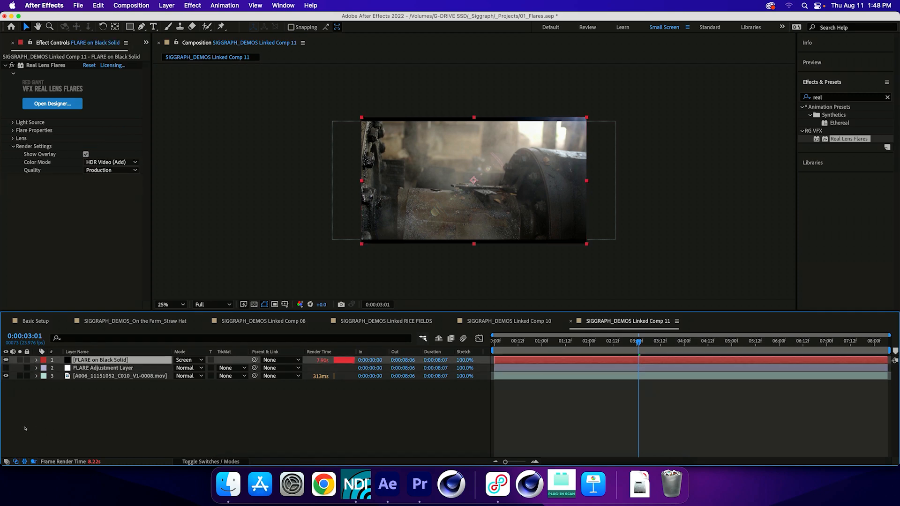
left_click(5, 360)
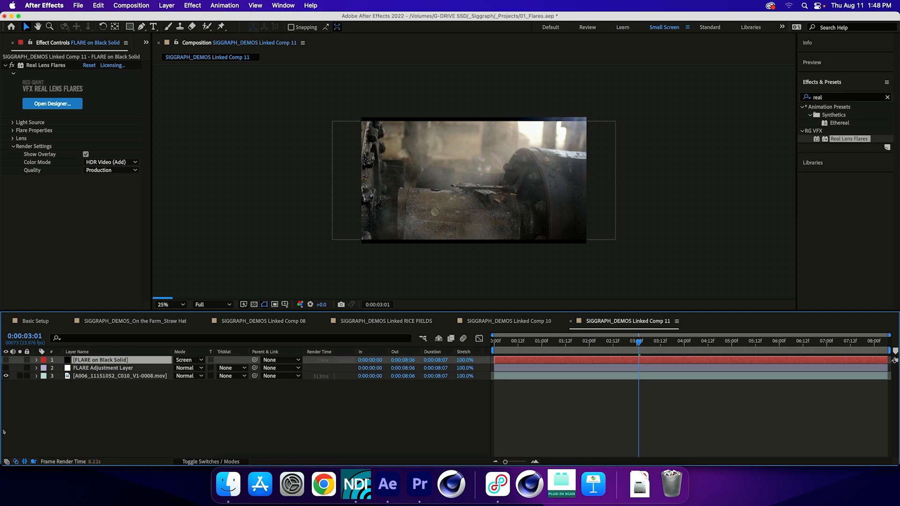
key("alt+shift+comma")
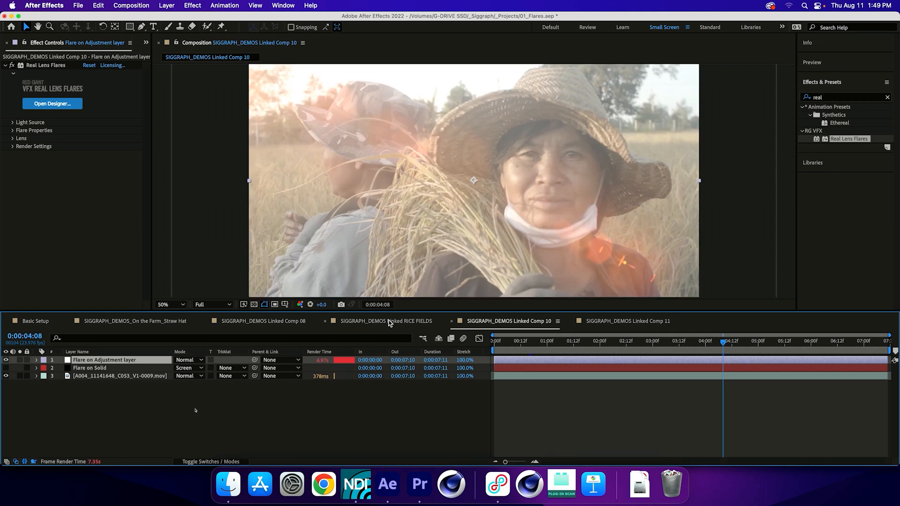
Switch to Premiere Pro and go to the straw hat shot at 00:02:10:20 in the Controlled Flares section of the _SIGGRAPH_Flares sequence.
key("super+Tab")
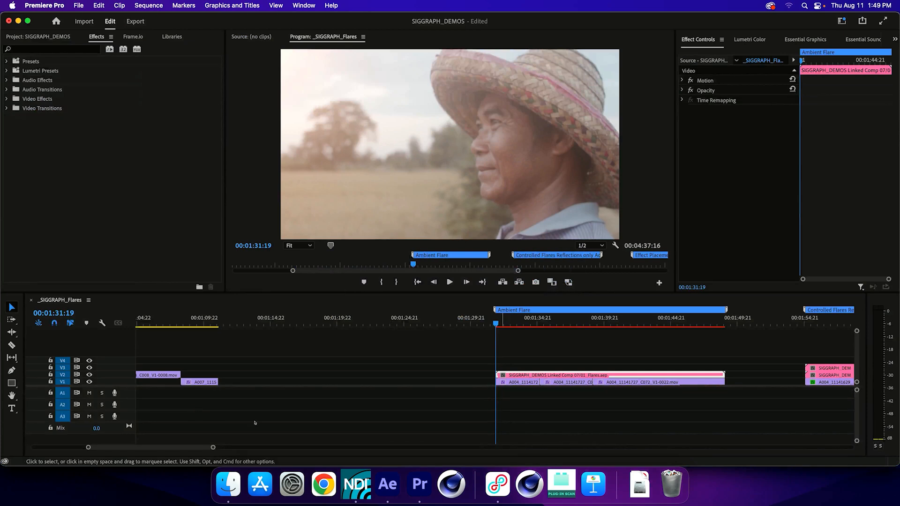
key("minus")
key("minus")
key("minus")
key("Down")
key("Down")
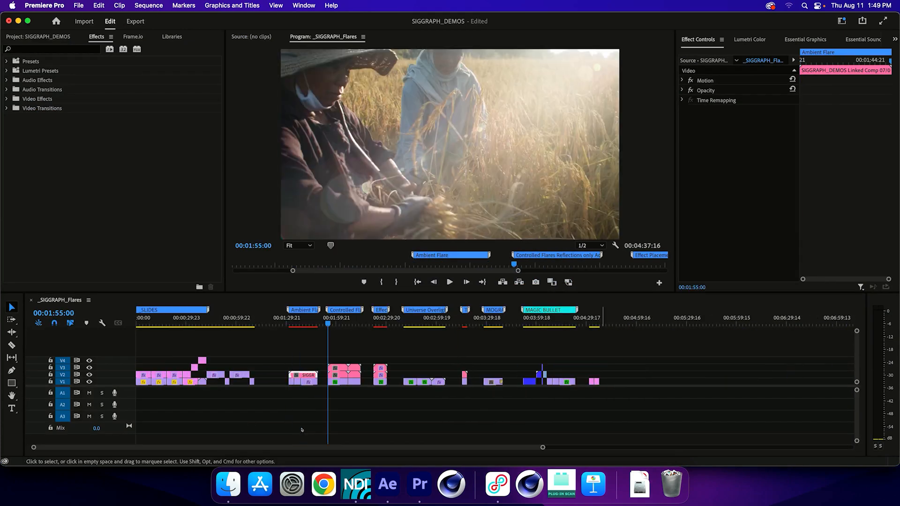
left_click_drag(335, 323, 342, 322)
key("Down")
key("space")
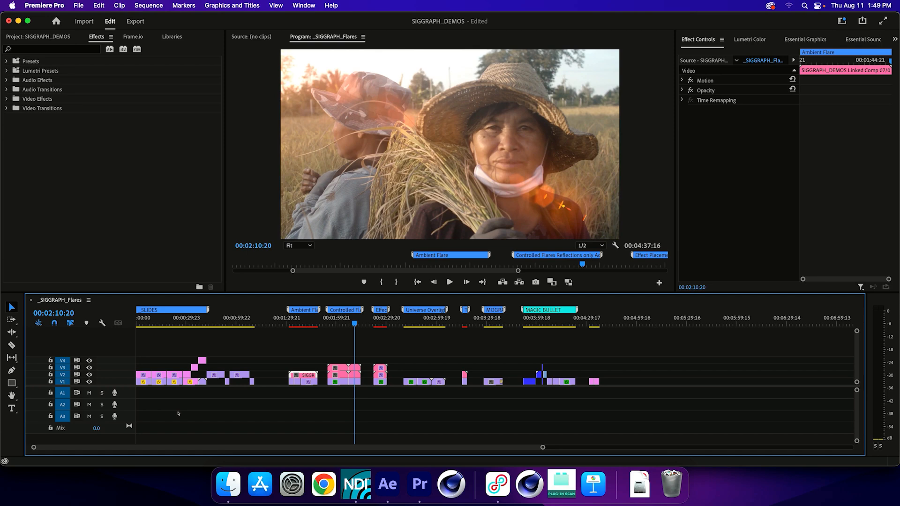
Review the flare's motion over the straw hat shot by stepping back to 00:02:09:10 and playing backward and forward.
key("shift+Left")
key("shift+Left")
key("shift+Left")
key("shift+Left")
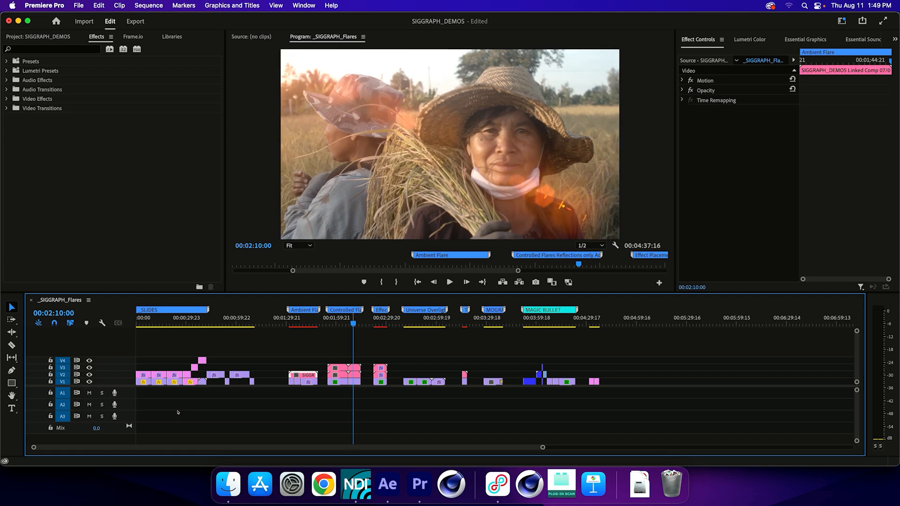
key("shift+Left")
key("shift+Left")
key("shift+Left")
key("shift+Left")
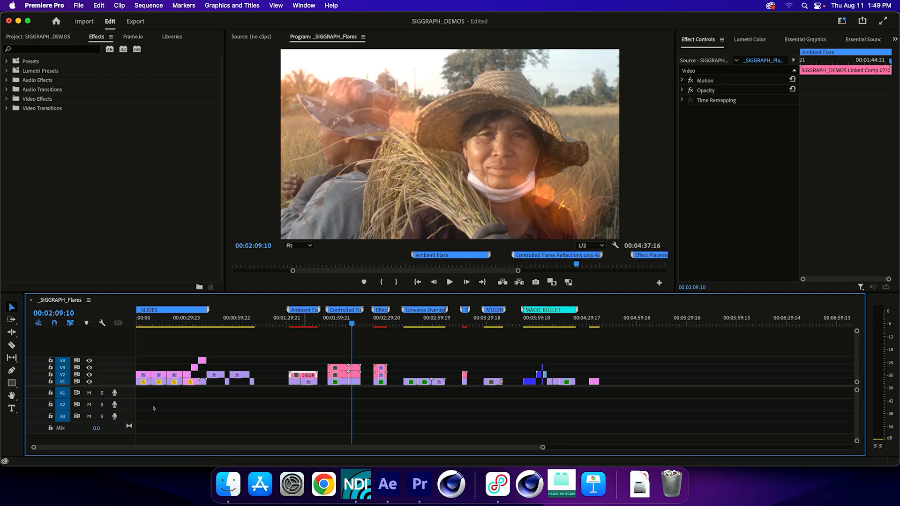
key("j")
key("l")
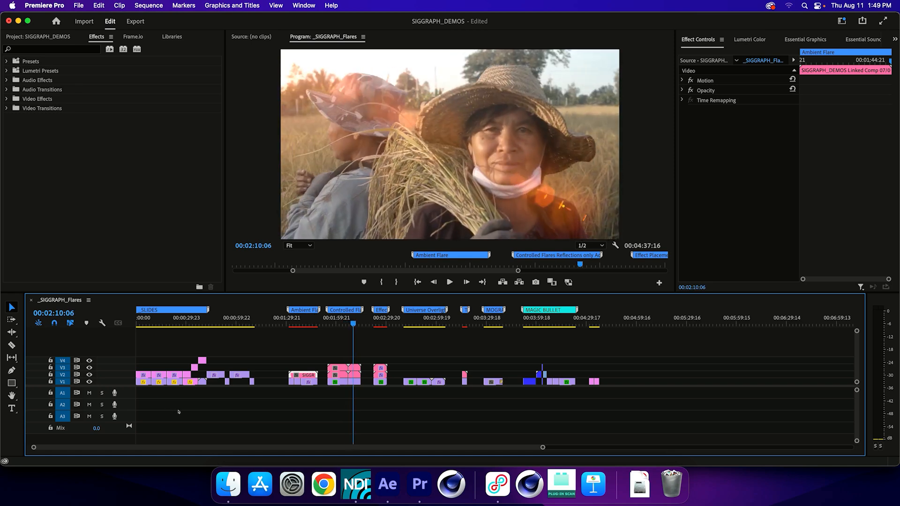
key("j")
key("l")
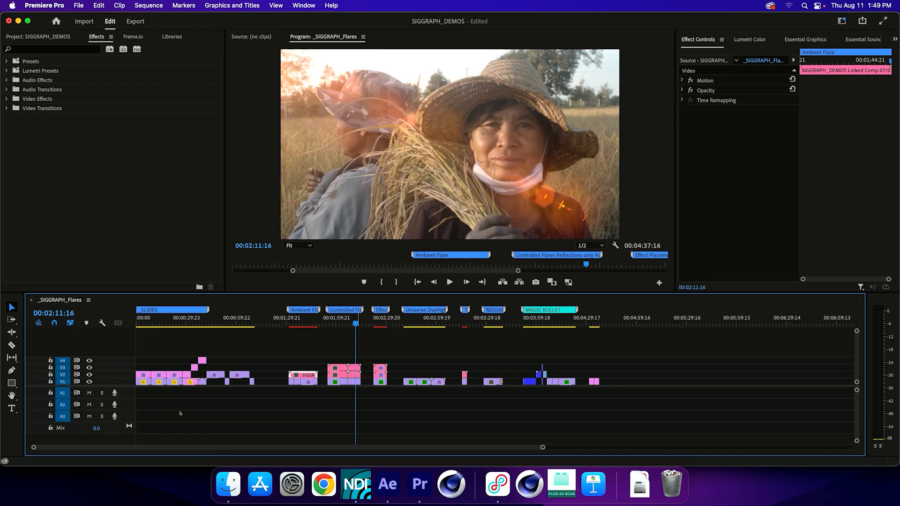
Move the playhead to 00:02:24:07, inside the Effect Placement section of the sequence.
right_click(356, 319)
left_click(352, 334)
left_click(377, 318)
key("j")
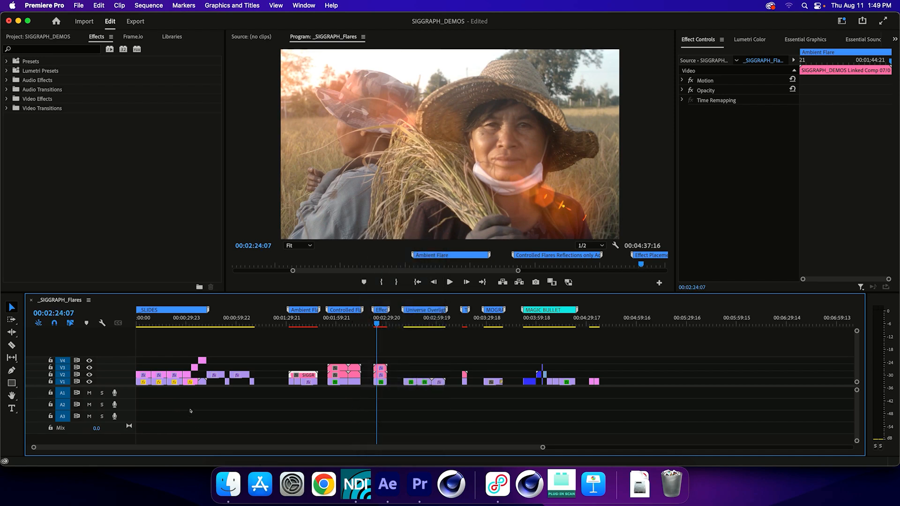
Move the playhead to 00:03:16:16, inside the Tracked on Position of the sun section of the sequence.
key("=")
key("=")
key("=")
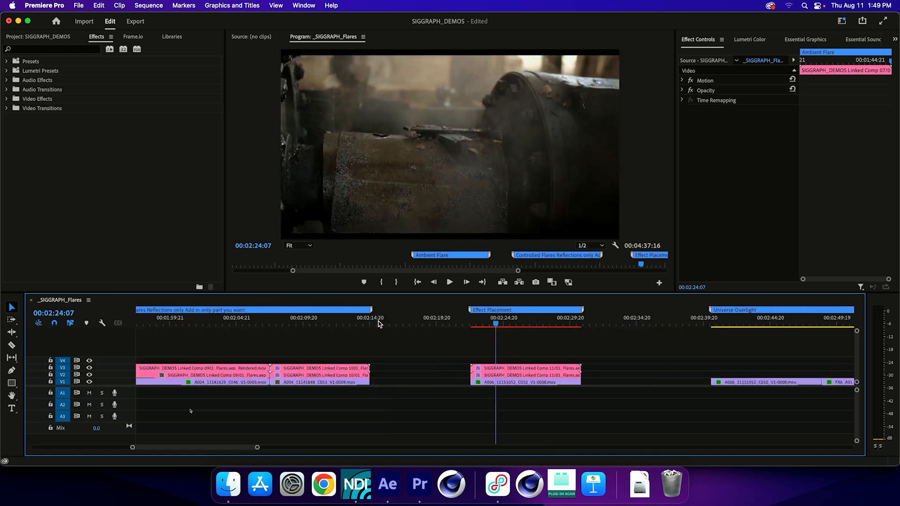
key("-")
key("-")
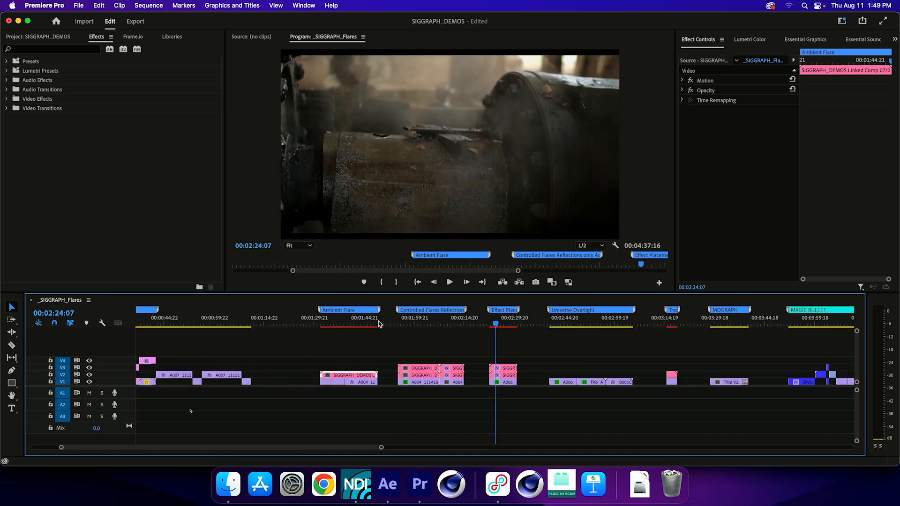
left_click(670, 320)
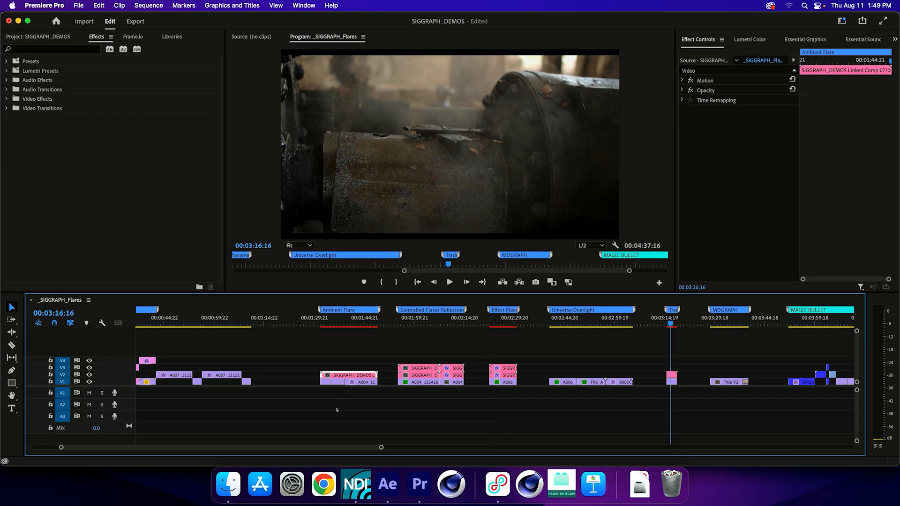
key("=")
key("=")
key("=")
key("=")
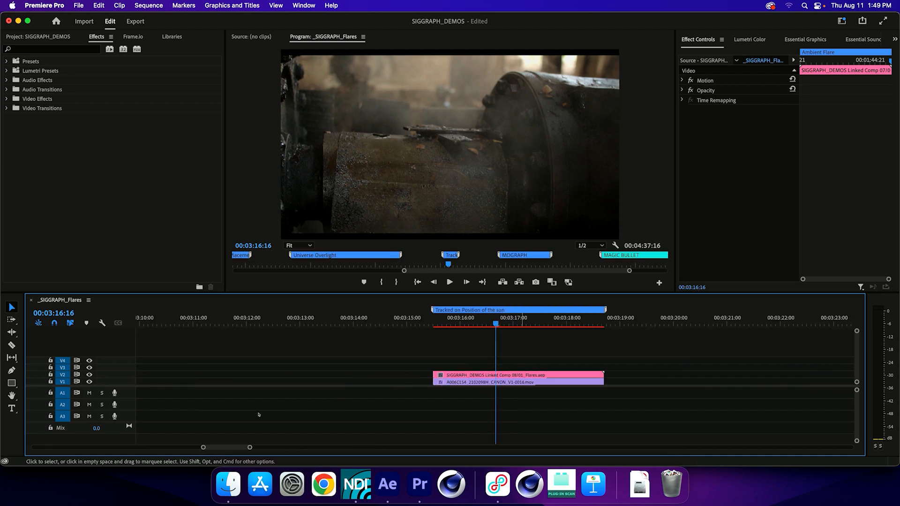
Review the sun-tracked flare shot by playing it and stepping back frame by frame, stopping at 00:03:17:04.
key("space")
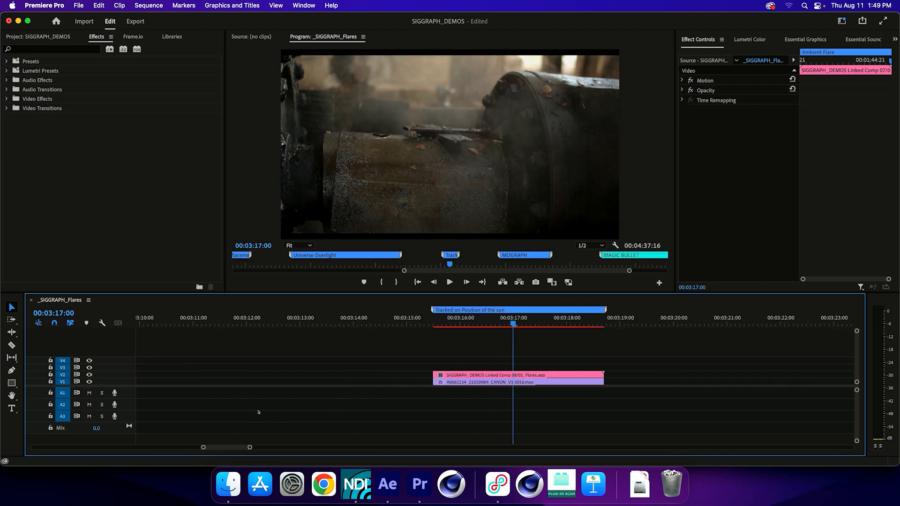
key("Left")
key("Left")
key("Left")
key("Left")
key("Left")
key("Left")
key("Left")
key("Left")
key("Left")
key("Left")
key("Left")
key("Left")
key("Left")
key("Left")
key("Left")
key("Left")
key("Left")
key("Left")
key("Left")
key("Left")
key("minus")
key("minus")
key("space")
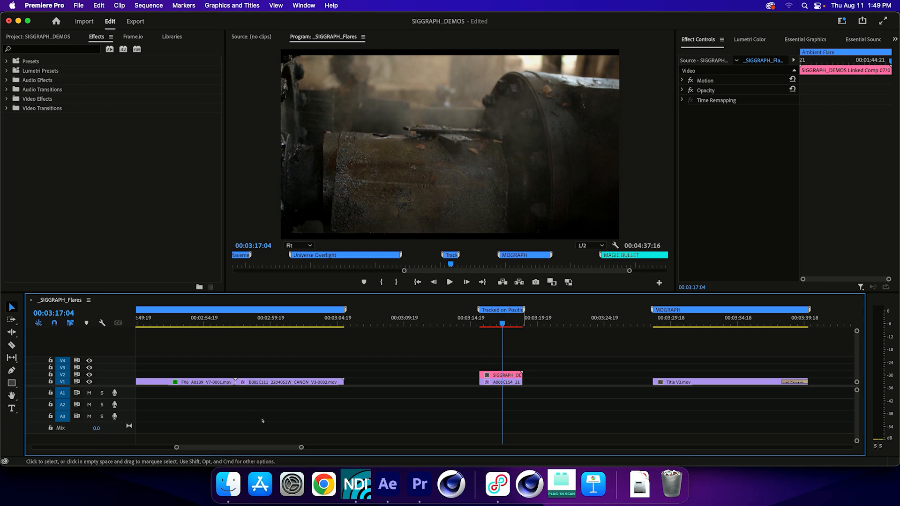
left_click(262, 420)
Switch to After Effects, open SIGGRAPH_DEMOS Linked Comp 08 at 0:00:00:19 and set its preview resolution to Half.
key("super+Tab")
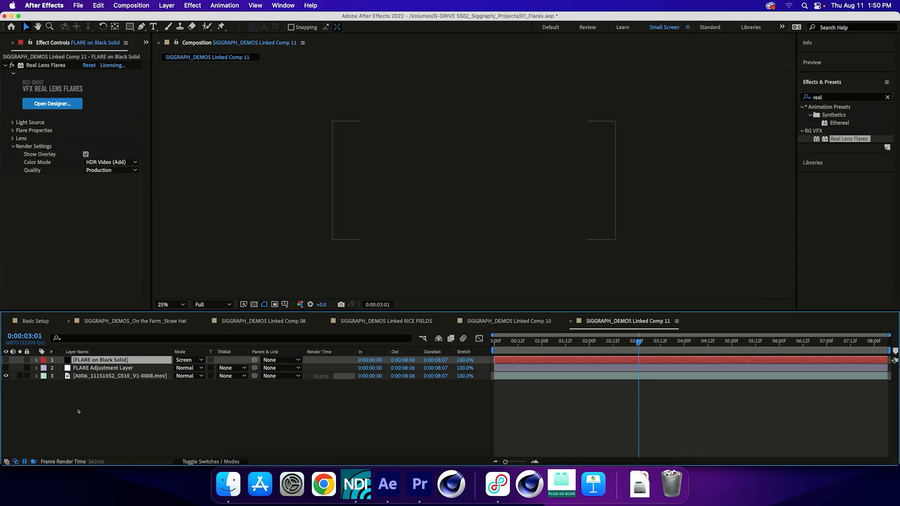
left_click(263, 322)
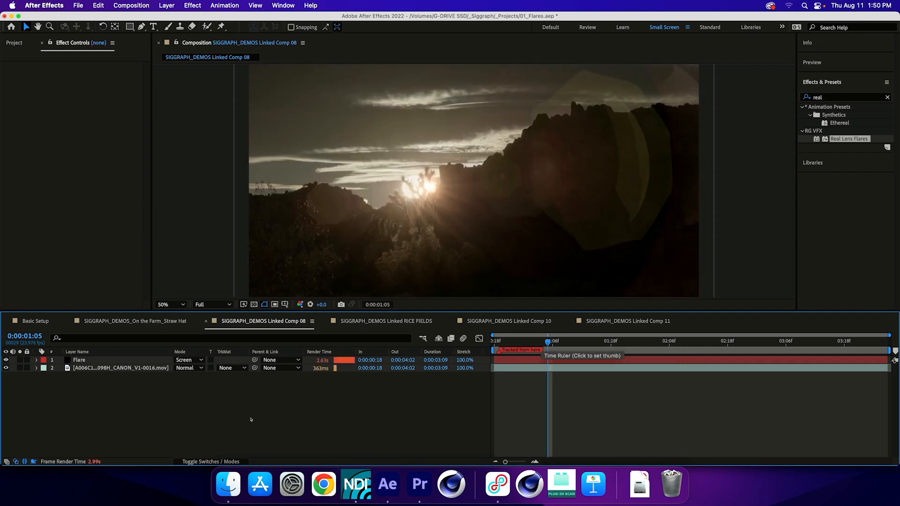
left_click(499, 341)
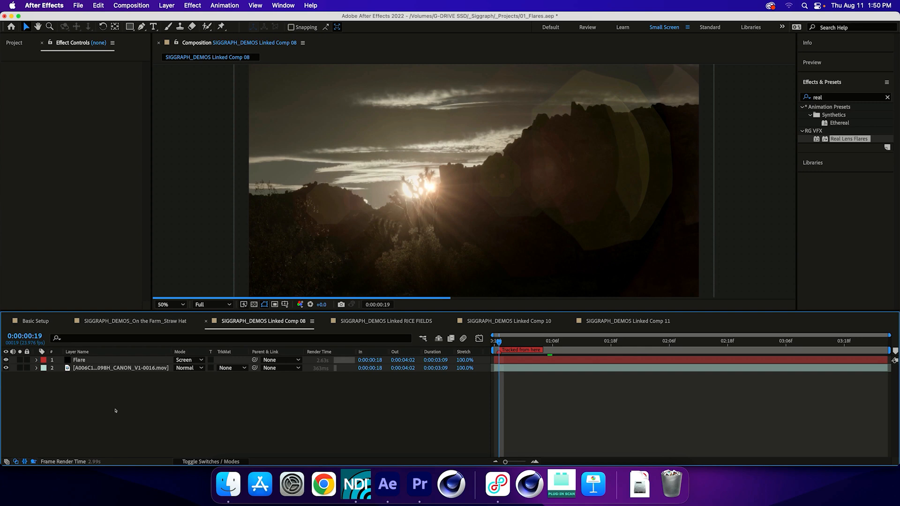
left_click(212, 304)
left_click(206, 337)
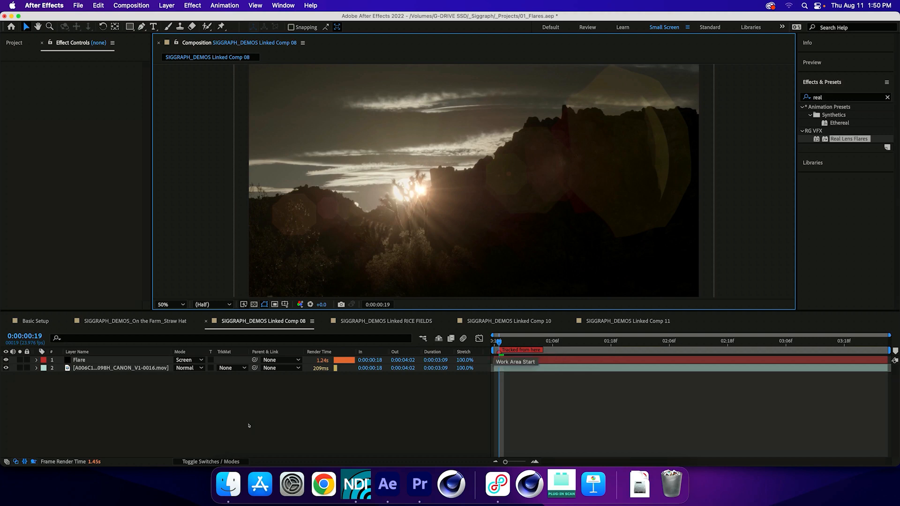
Examine how the flare follows the sun by checking frames between 0:00:01:13 and 0:00:03:08 of the shot.
left_click_drag(523, 341, 532, 342)
key("space")
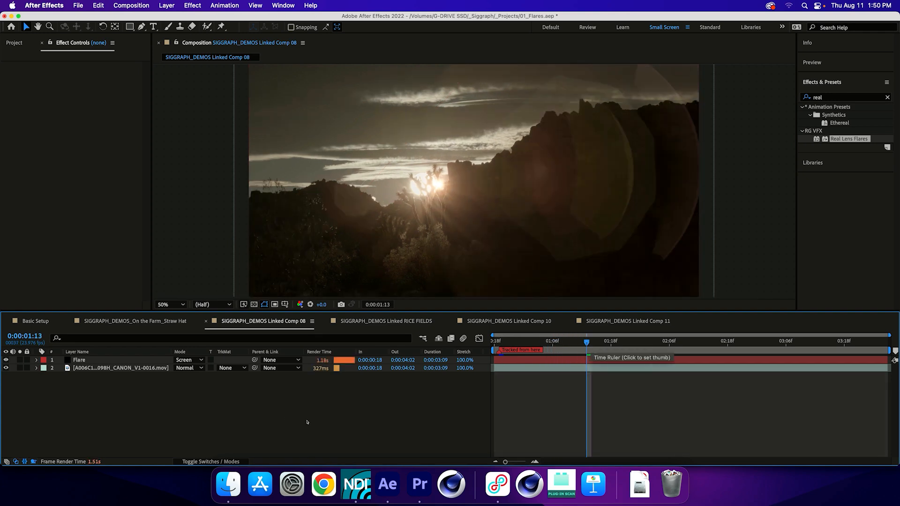
left_click(645, 343)
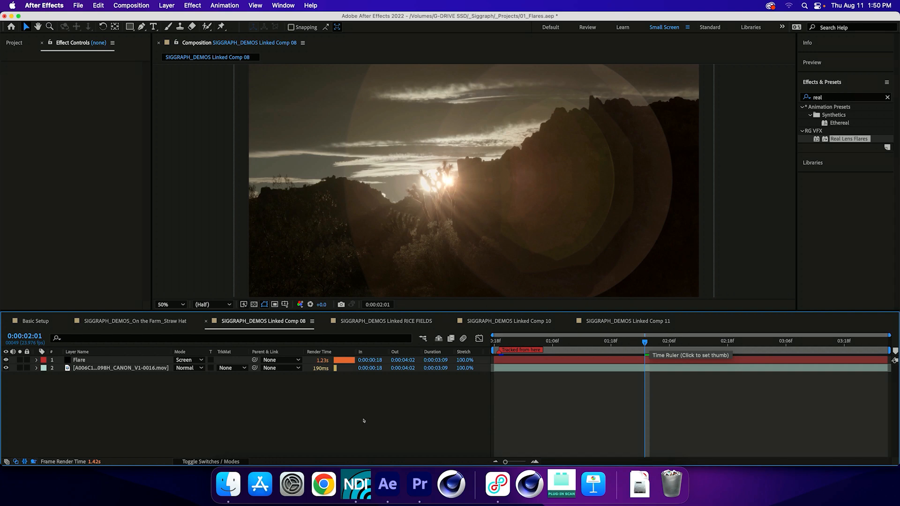
left_click(726, 341)
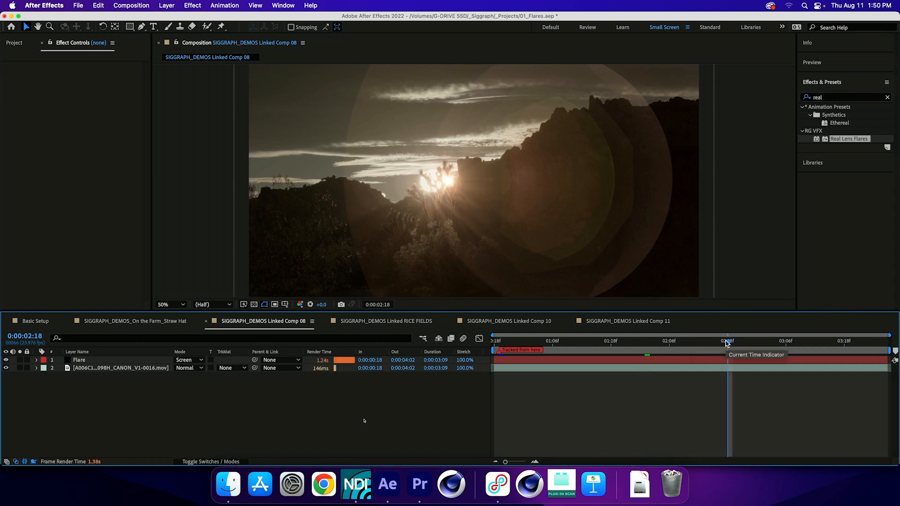
left_click(766, 342)
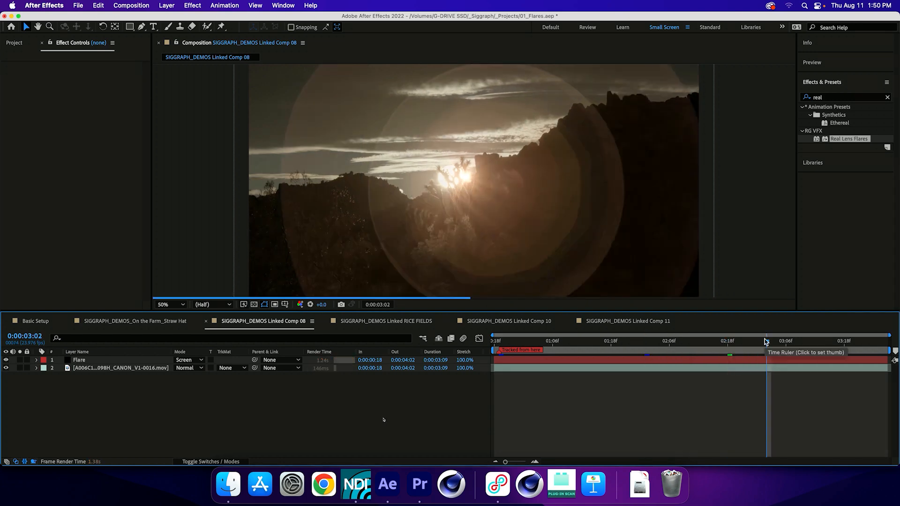
left_click(796, 342)
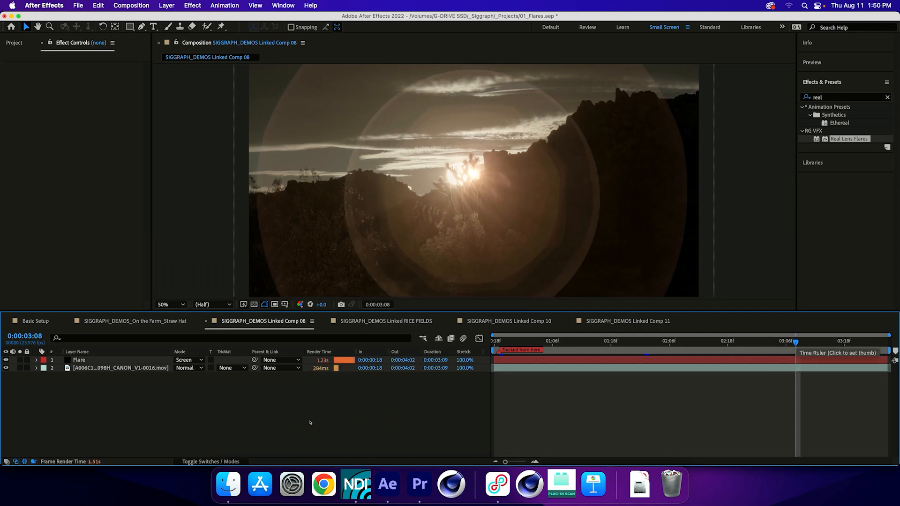
left_click(602, 342)
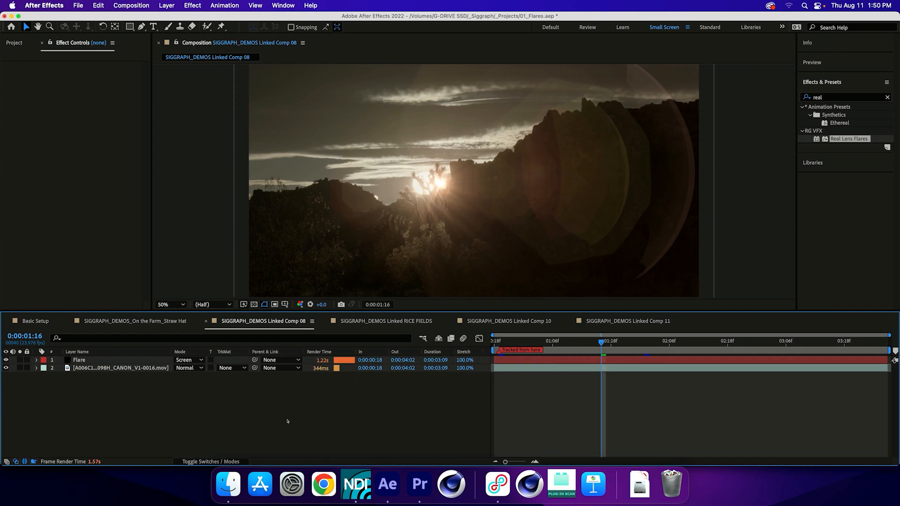
key("space")
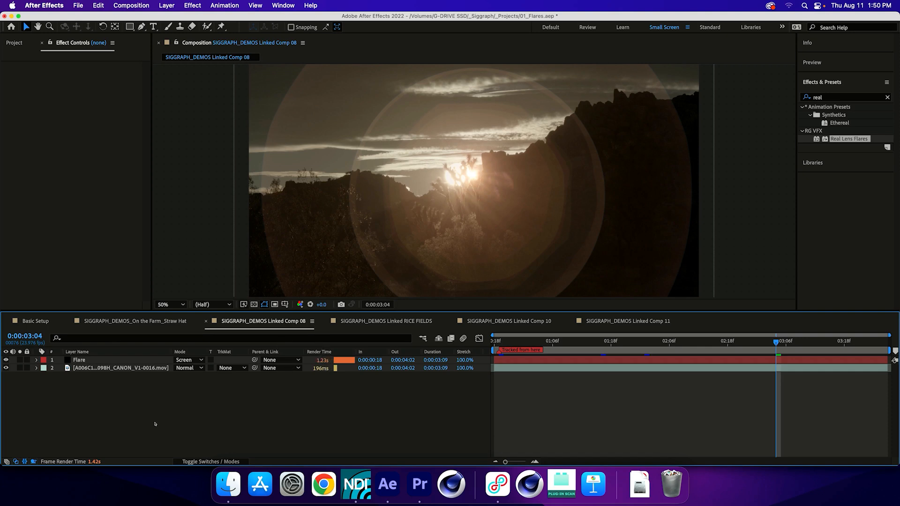
In the Basic Setup composition, hide Flare Reflections, check the Starburst and GlowBall layers, and leave only Black Solid FOR FLARE visible.
left_click(35, 321)
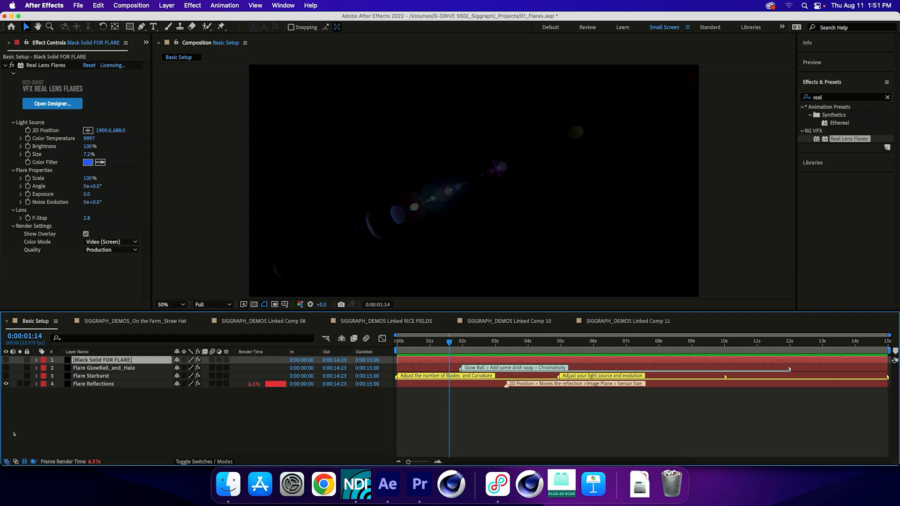
left_click(5, 384)
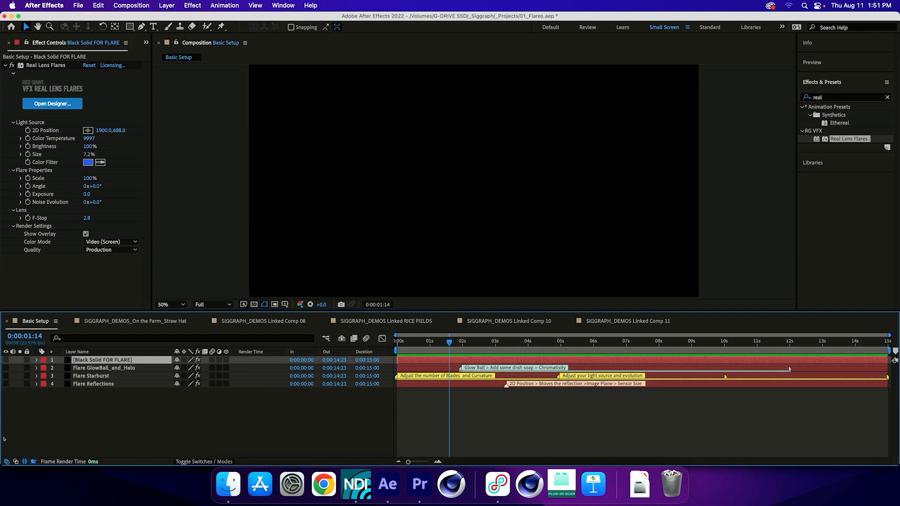
left_click(6, 376)
left_click(5, 376)
left_click(5, 368)
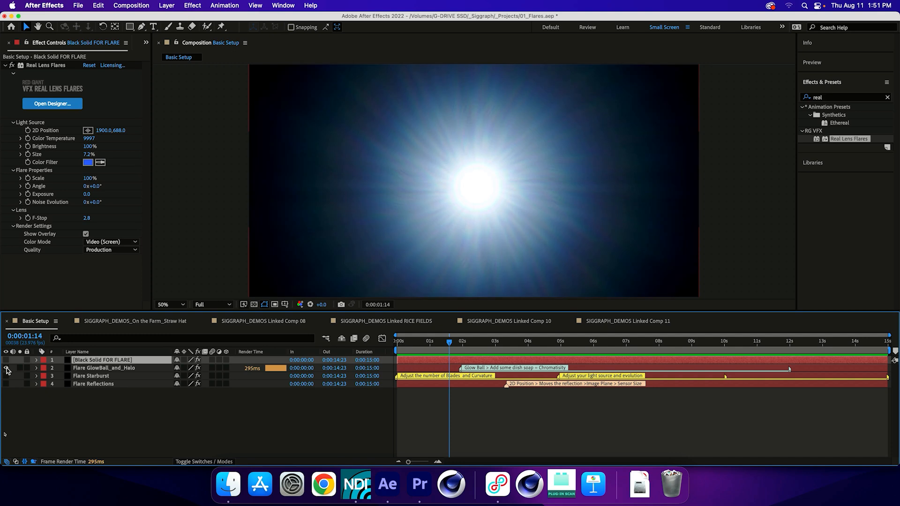
left_click(6, 368)
left_click(5, 360)
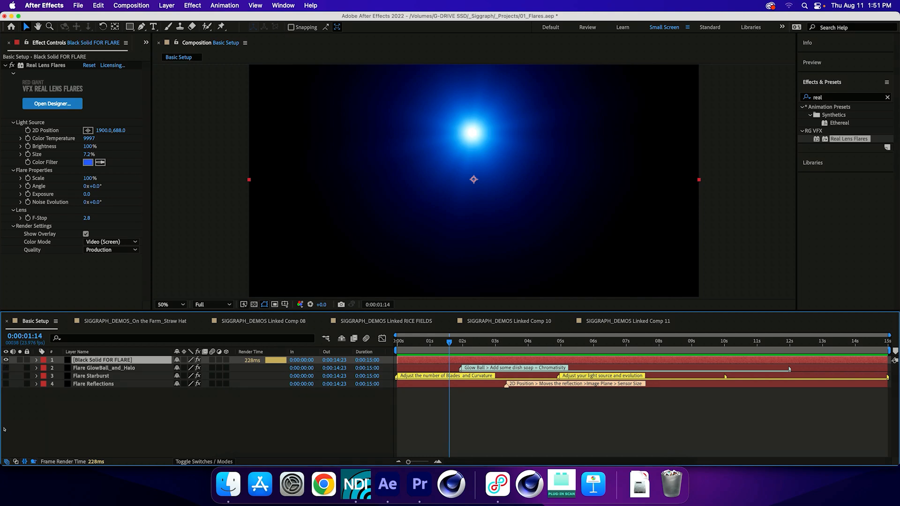
Set the Black Solid flare's light source brightness to 10% and its size to 25%.
left_click(88, 146)
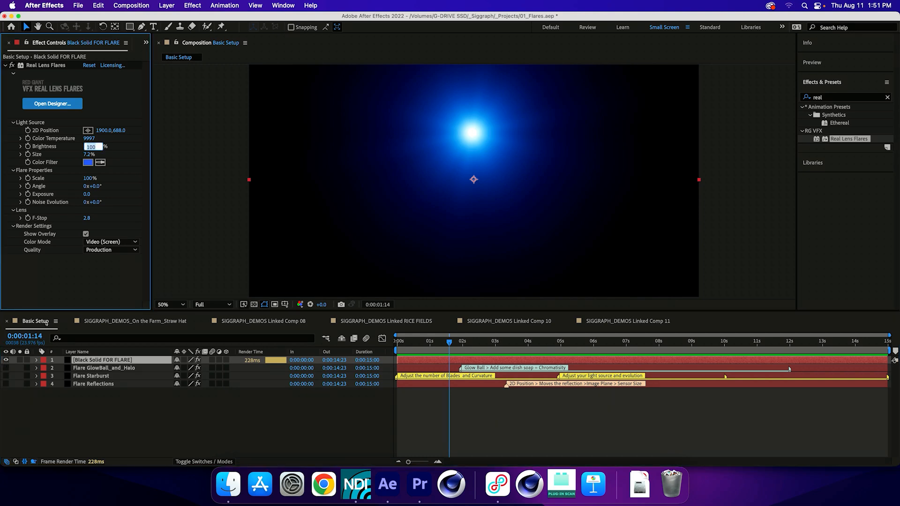
type("10")
key("Return")
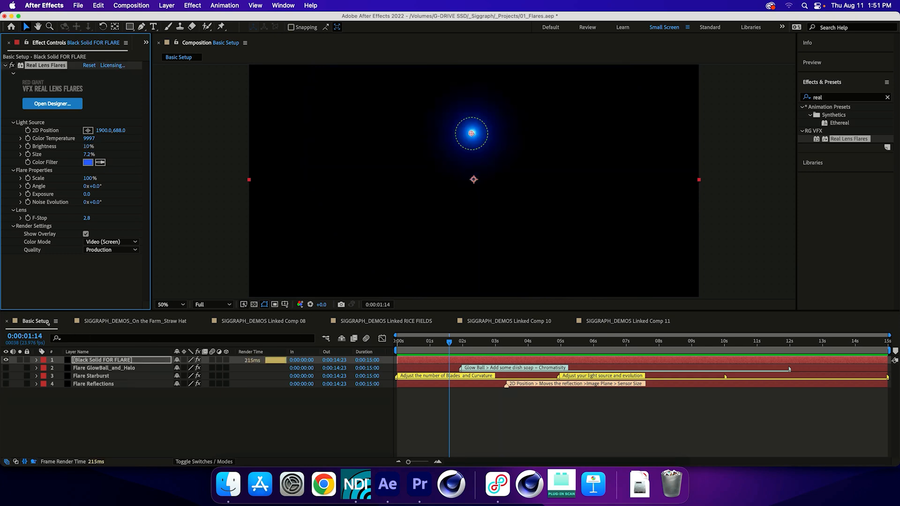
left_click(88, 147)
left_click(59, 324)
left_click_drag(88, 154, 172, 154)
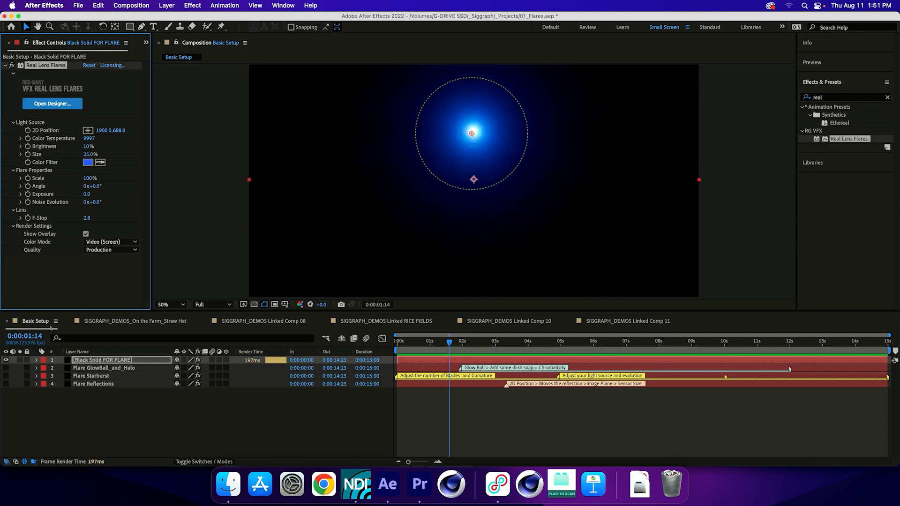
Raise the Black Solid flare's light source brightness to 20% and deselect the layer.
left_click(88, 146)
type("20")
key("Return")
left_click(207, 456)
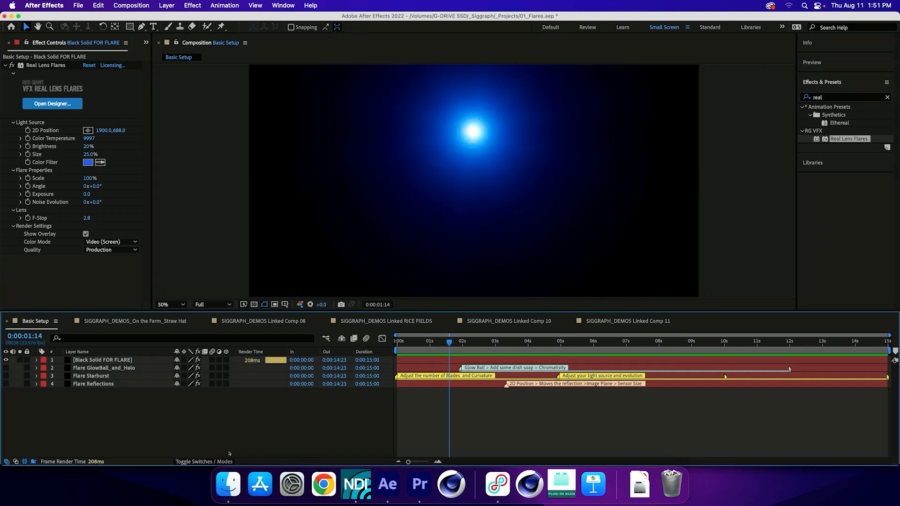
Switch to Premiere Pro and go to the start of the MOGRAPH section at 00:03:28:11.
left_click(419, 484)
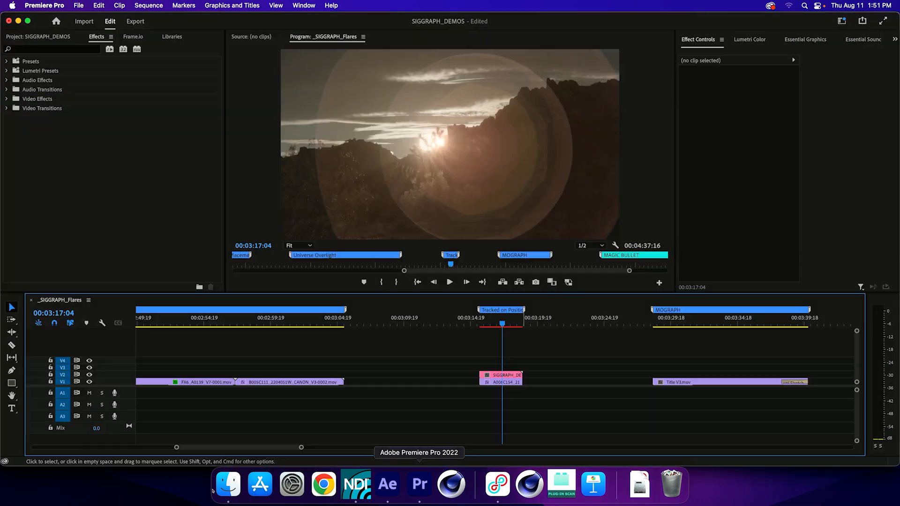
key("minus")
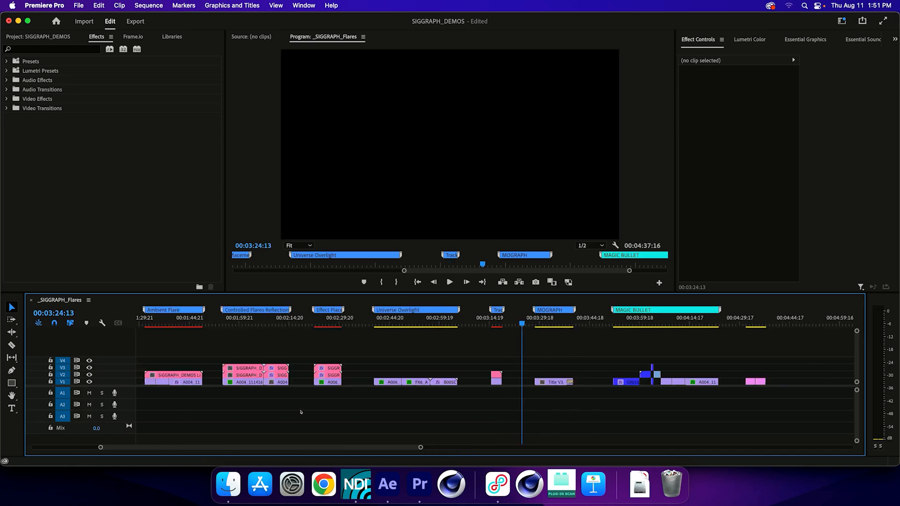
key("Down")
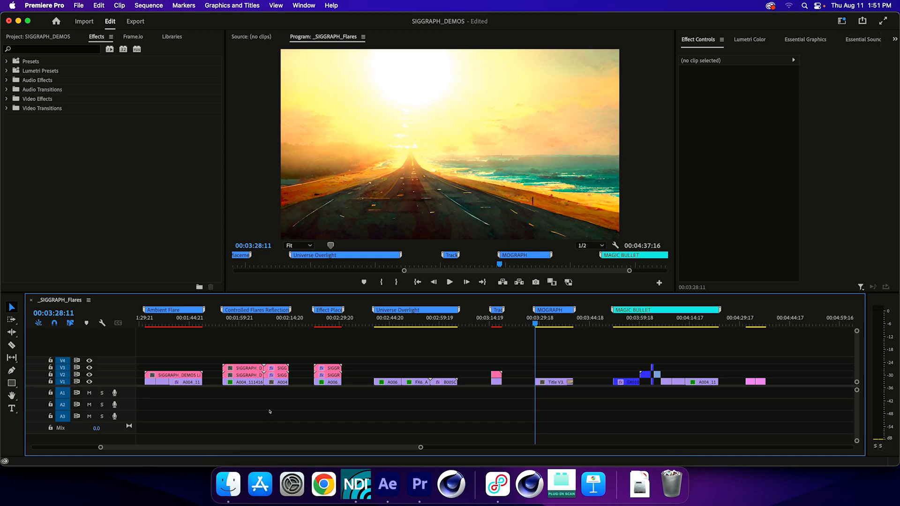
Review the flare in the Santa Cruzin title animation by playing it forward and backward, stopping at 00:03:33:10.
key("space")
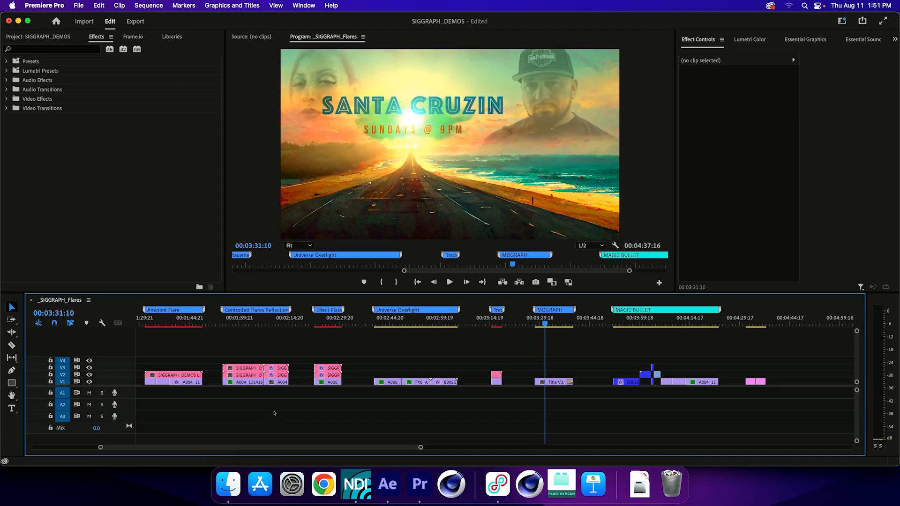
key("Up")
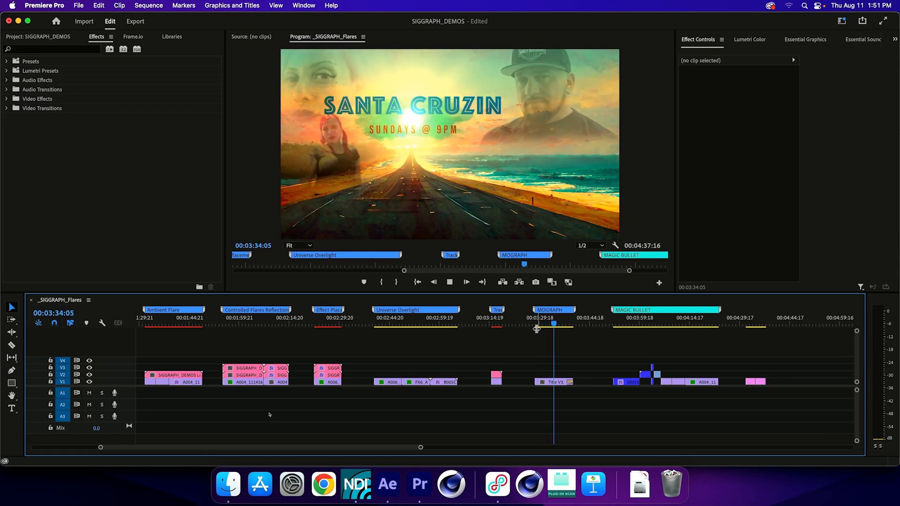
key("space")
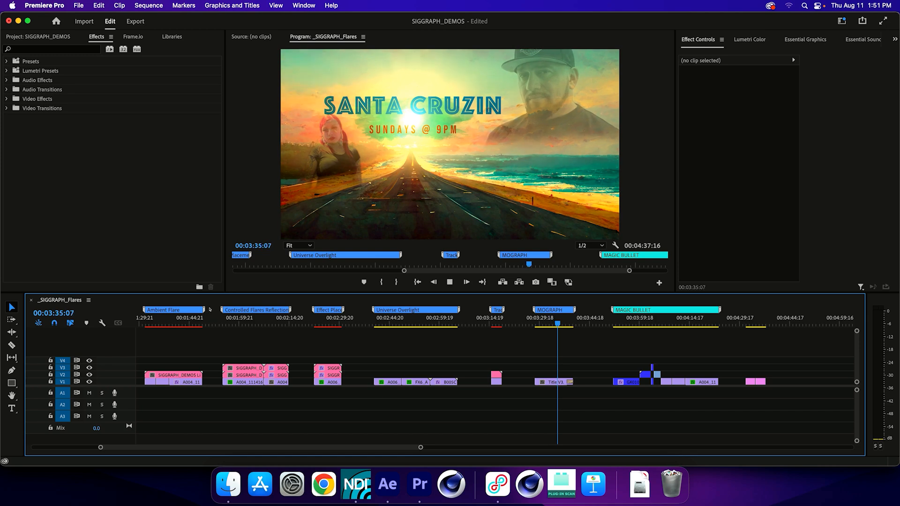
key("space")
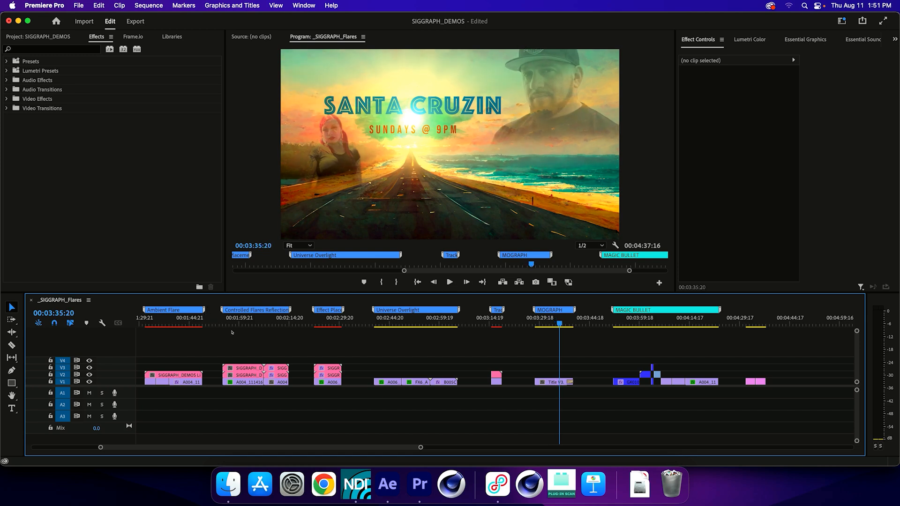
key("j")
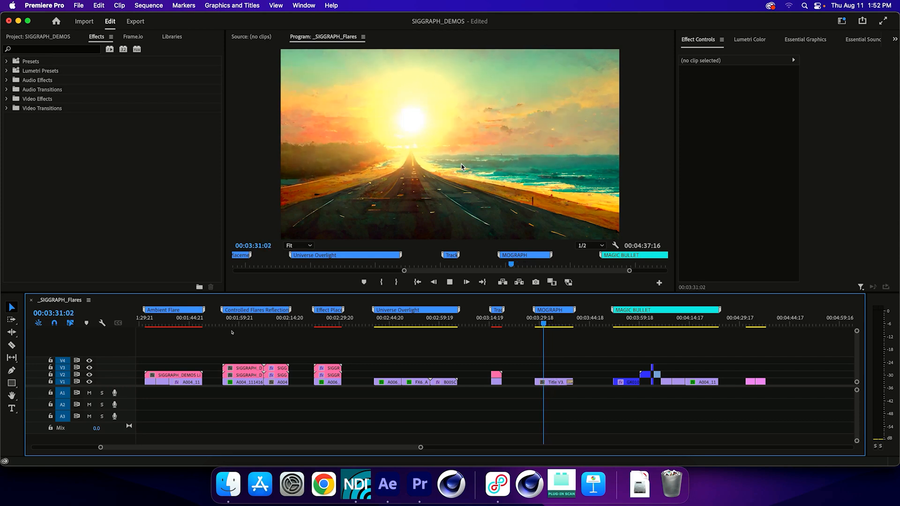
key("l")
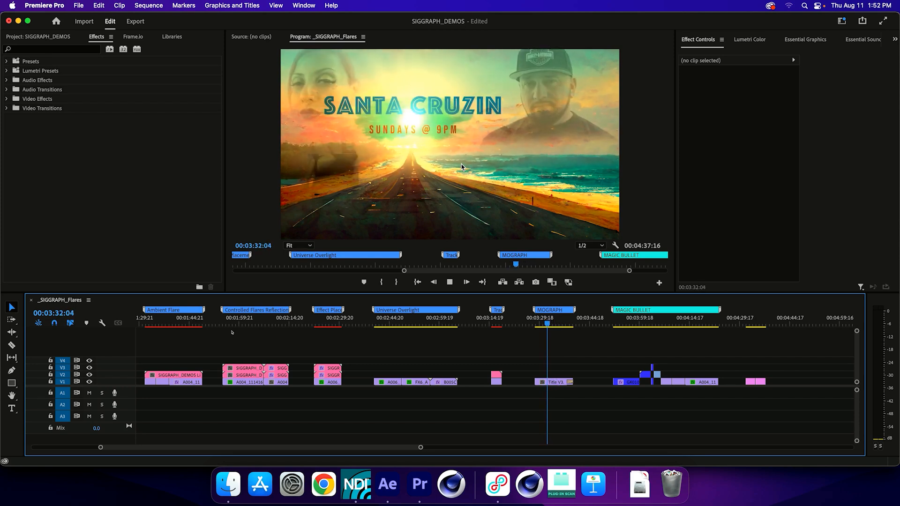
key("k")
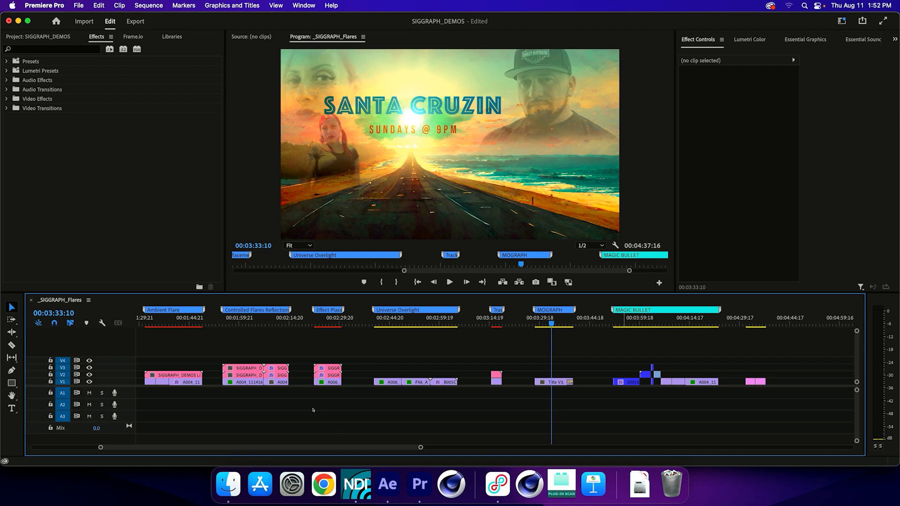
Look at the start of the MAGIC BULLET section, then go back to the start of Universe Overlight at 00:02:40:10.
left_click(621, 323)
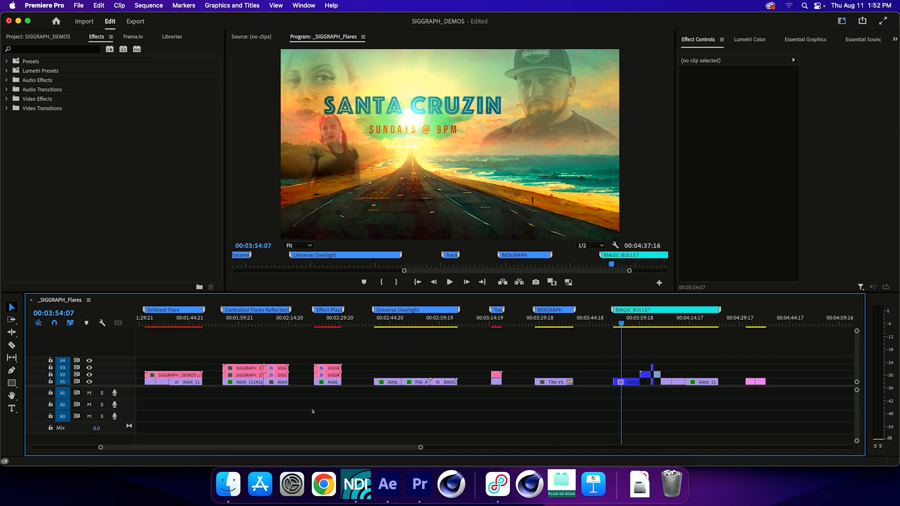
left_click_drag(622, 323, 613, 323)
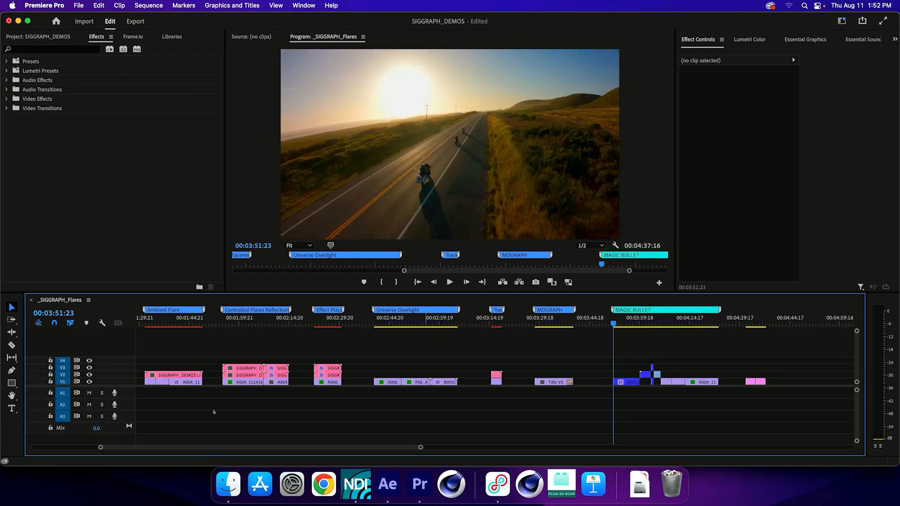
key("super+z")
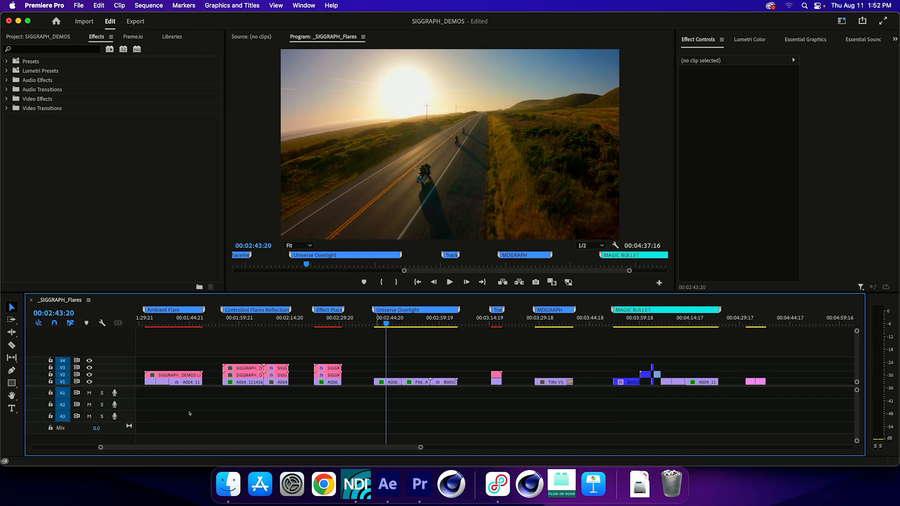
key("super+z")
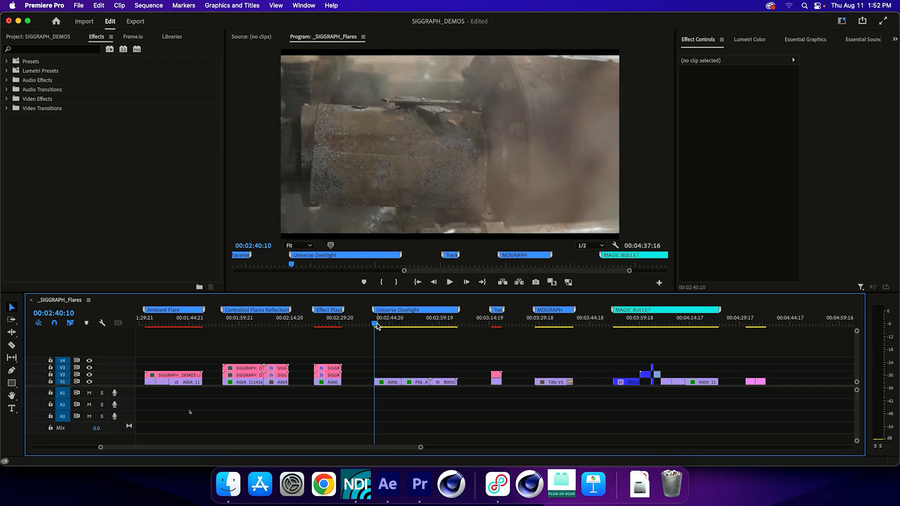
Select the three clips in the Universe Overlight section and show the SIGGRAPH_DEMOS project contents.
left_click_drag(388, 364, 451, 406)
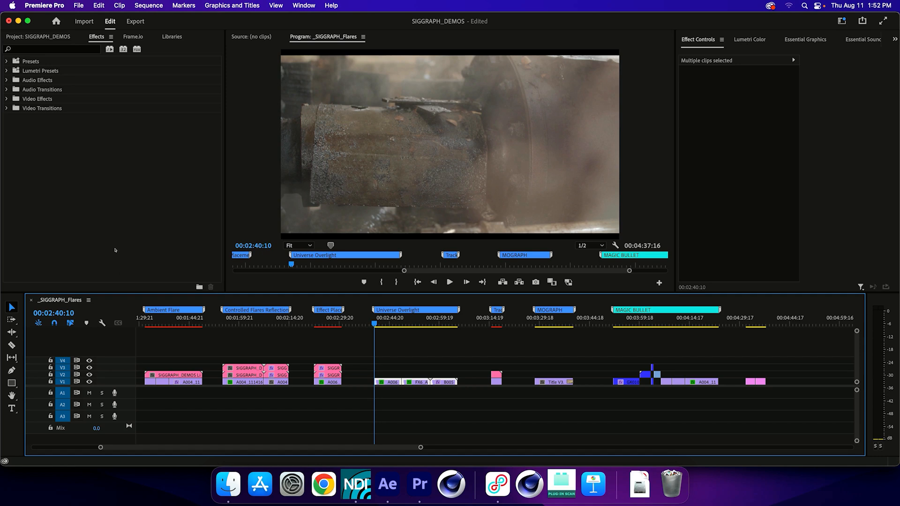
left_click(304, 5)
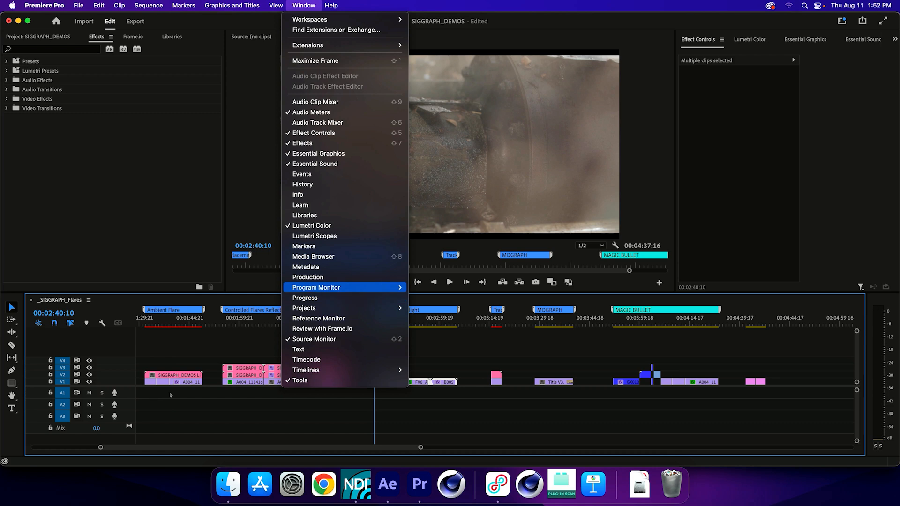
left_click(23, 313)
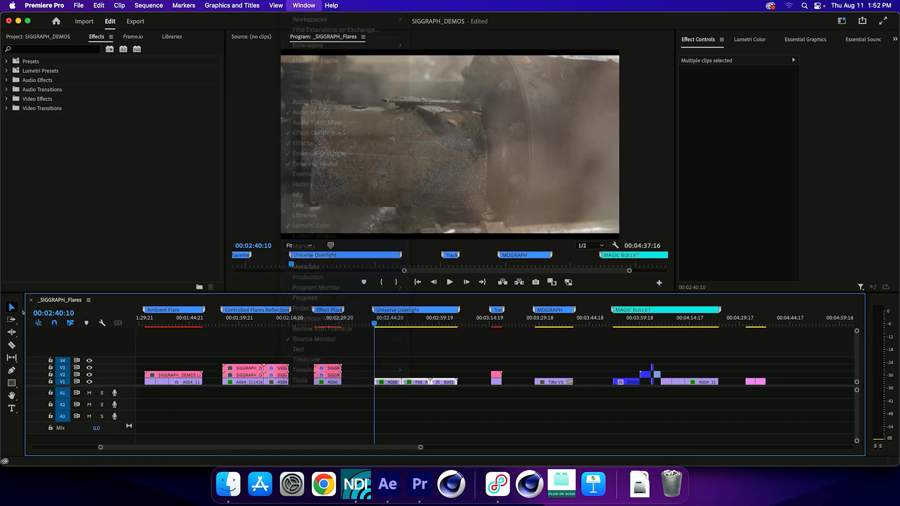
left_click(50, 268)
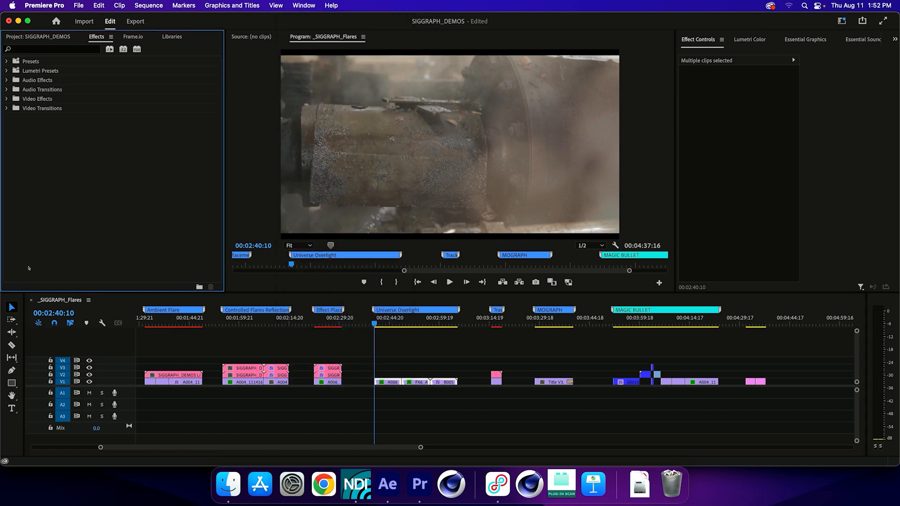
key("shift+1")
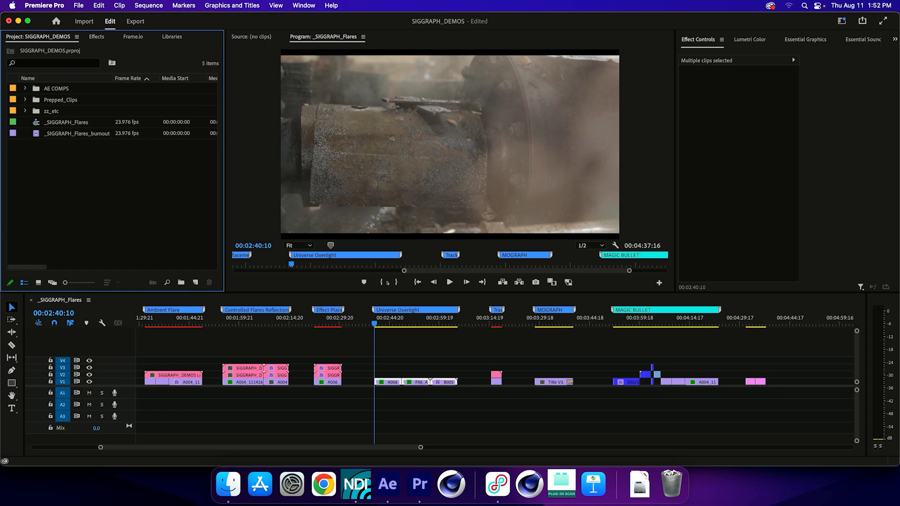
Select the first Universe Overlight clip and turn its uni.OverLight effect off and on again to compare the shot.
left_click(196, 441)
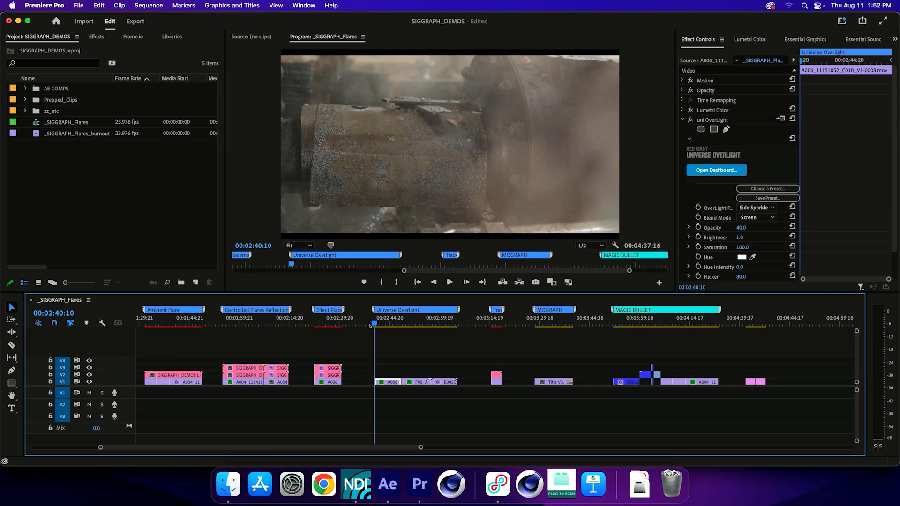
left_click(690, 120)
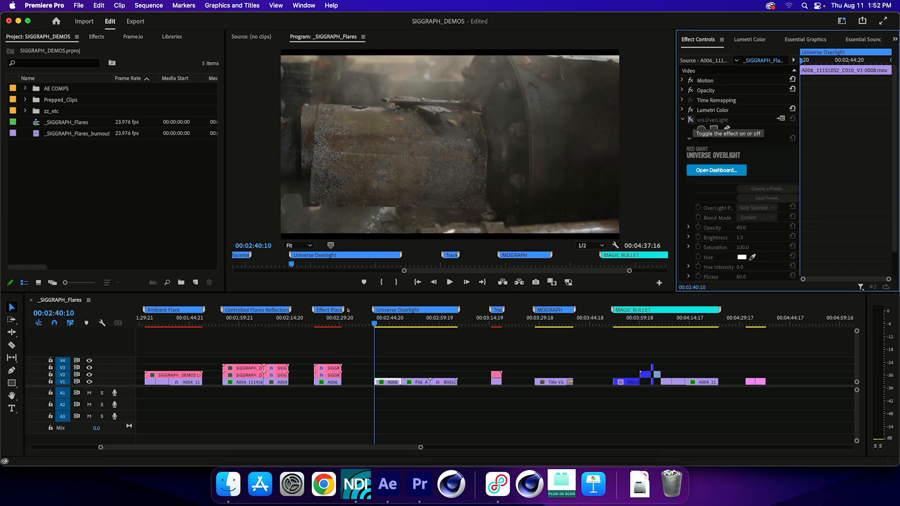
left_click(691, 120)
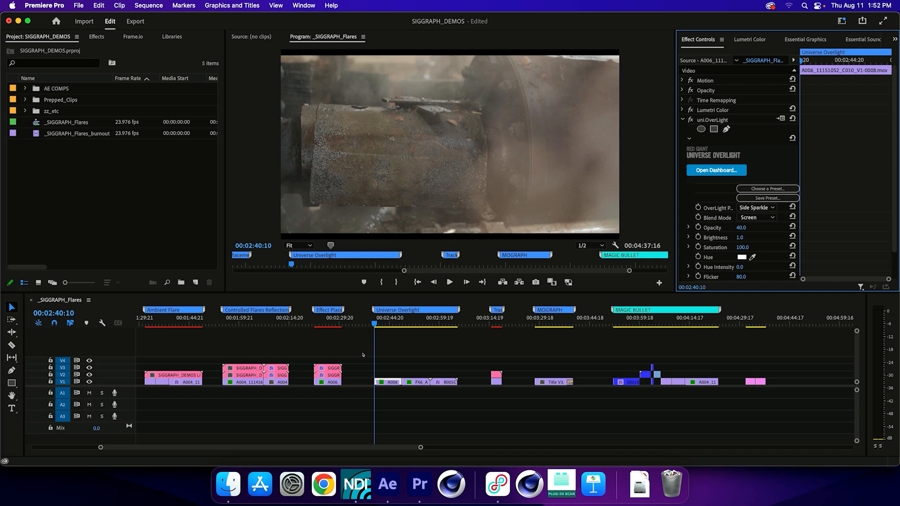
Try the Vertical light flip on the first clip's uni.OverLight effect, then set it back to Horizontal.
scroll(725, 229, "down", 3)
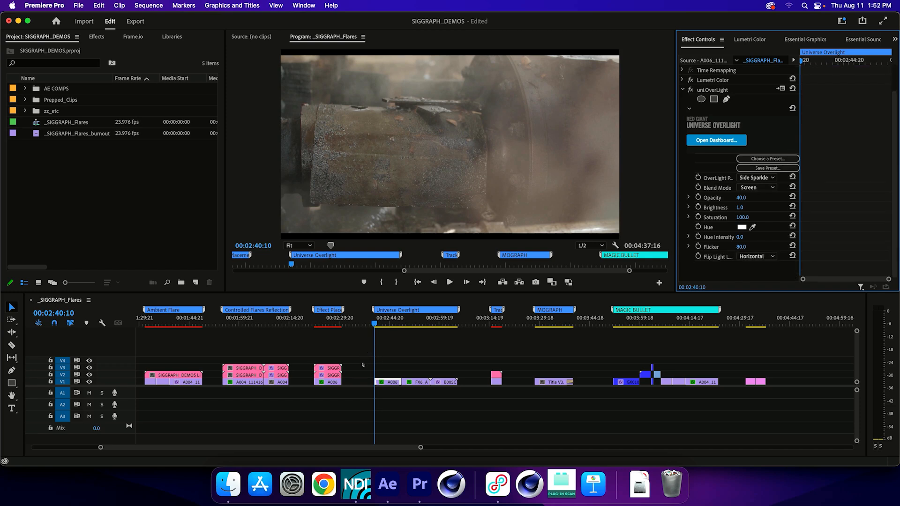
left_click(765, 257)
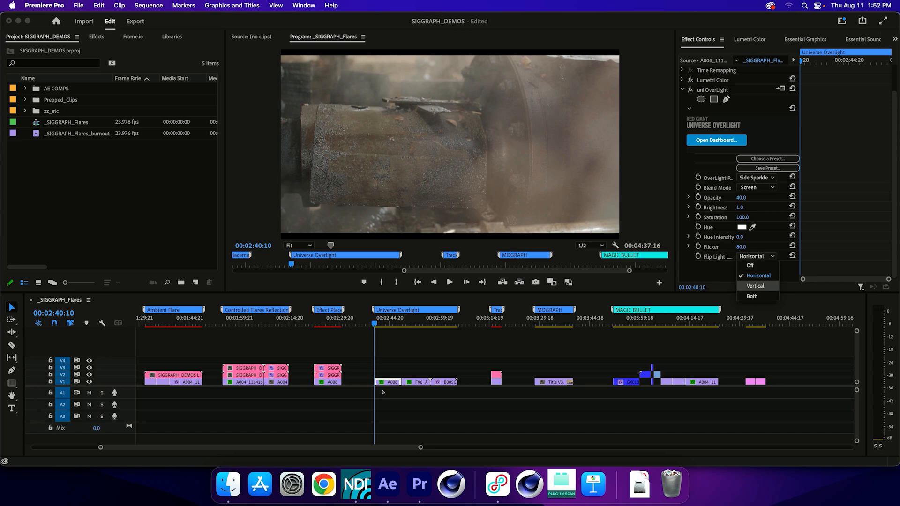
left_click(763, 286)
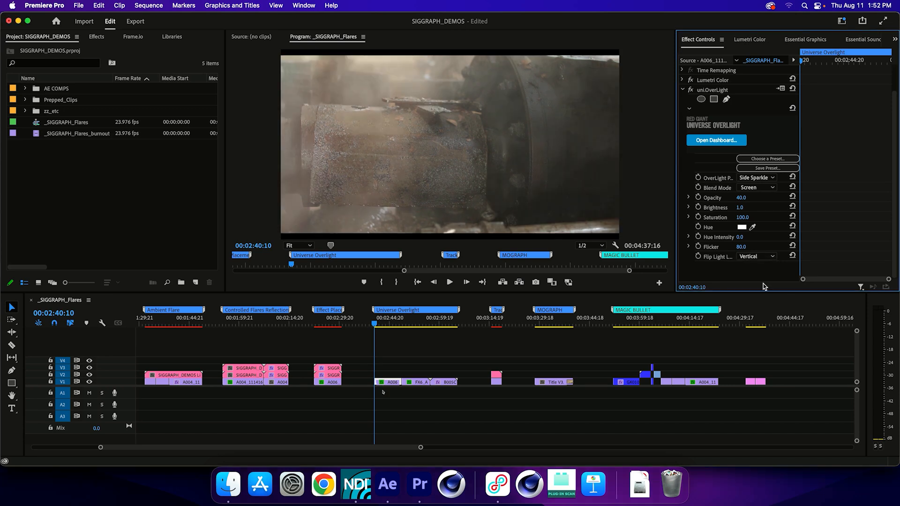
left_click(759, 256)
left_click(758, 276)
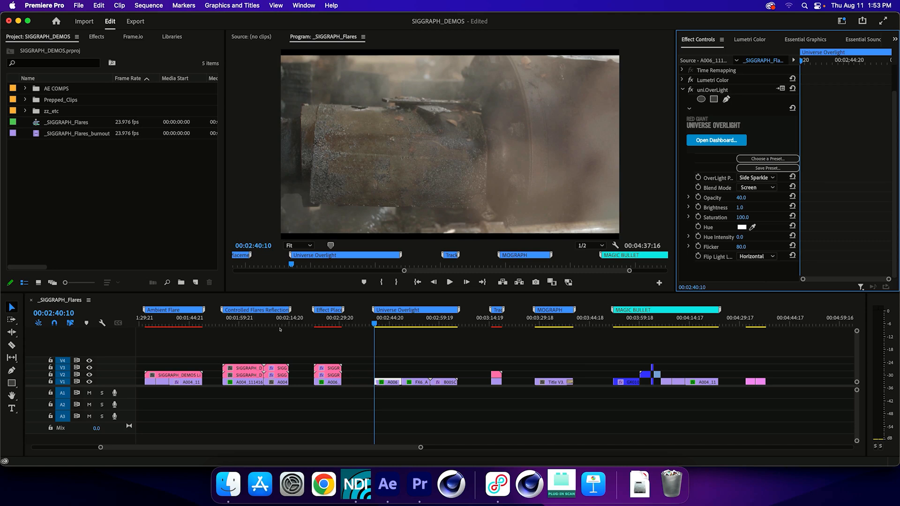
Play the first clip up to 00:02:42:08, set its uni.OverLight hue to golden orange and try adjusting the hue intensity.
key("space")
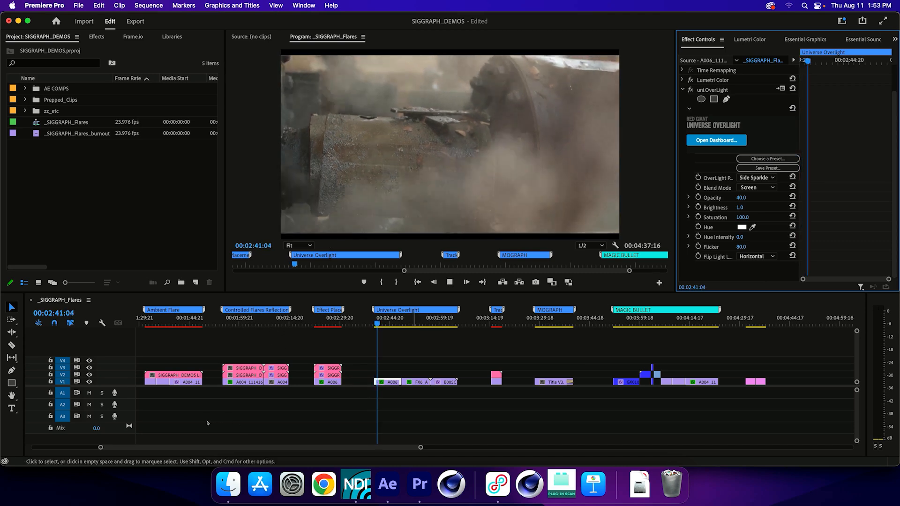
key("space")
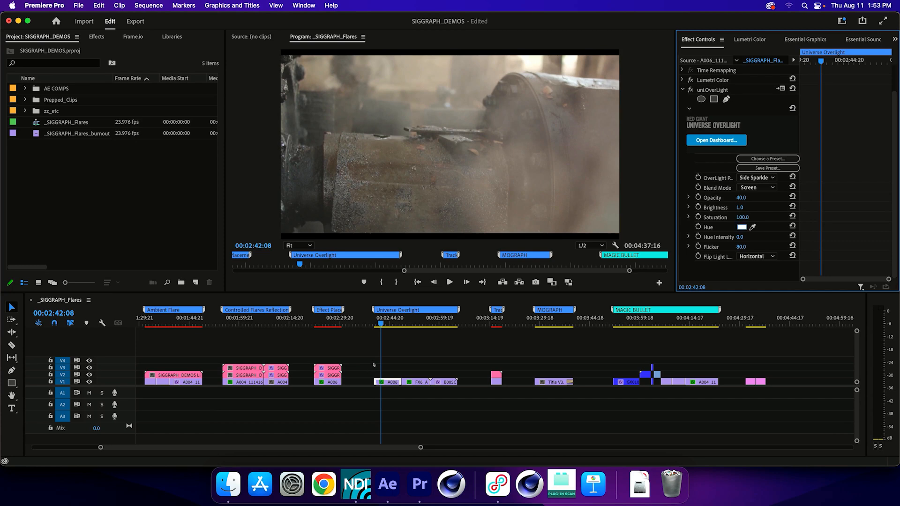
key("space")
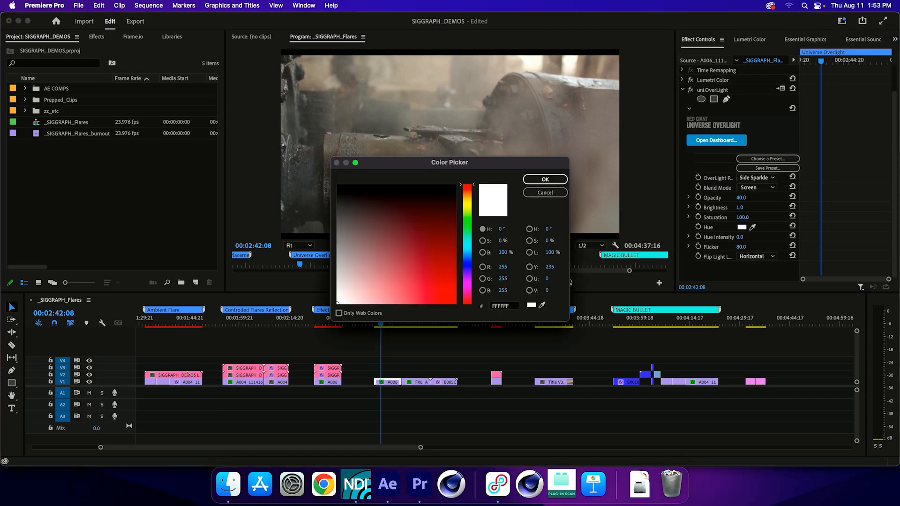
left_click(467, 199)
left_click(423, 247)
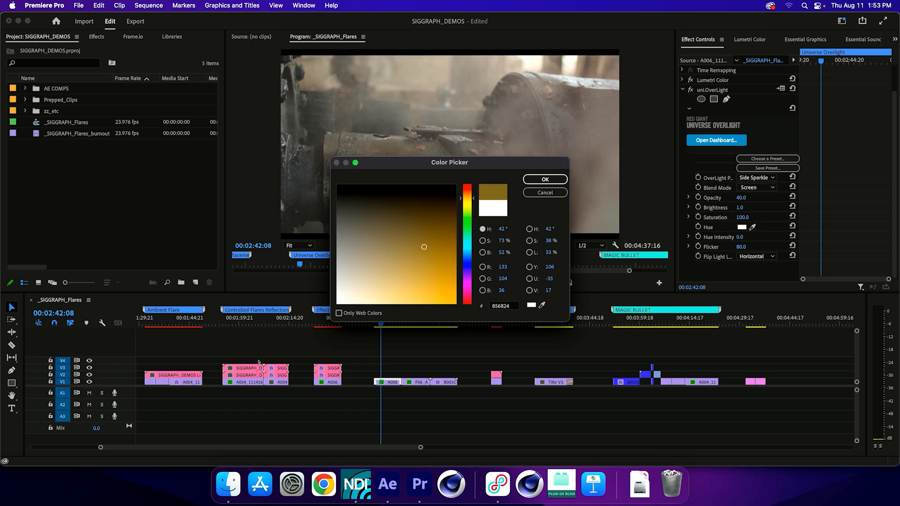
left_click(429, 280)
key("Return")
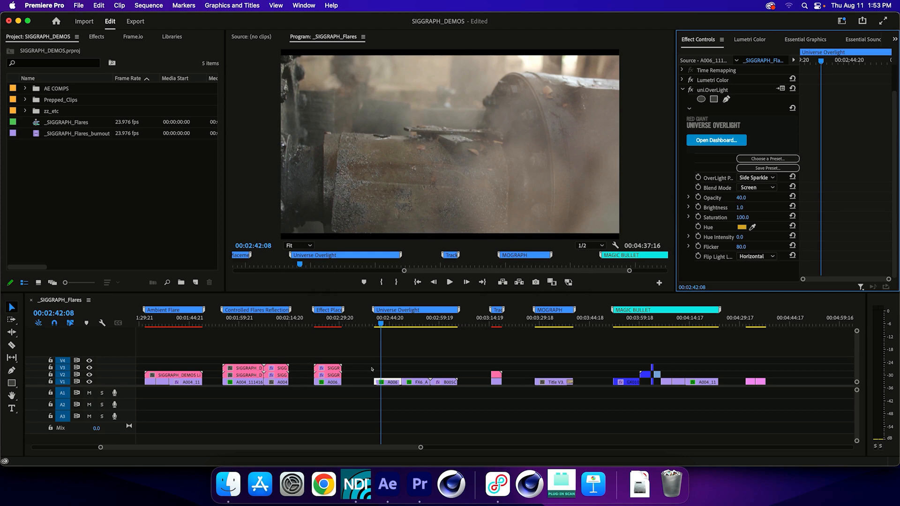
mouse_move(739, 237)
left_mouse_down()
mouse_move(778, 237)
mouse_move(740, 237)
left_mouse_up()
Review the red-haired woman shot up to 00:02:54:22, toggling its uni.OverLight effect off and on to compare.
left_click(410, 321)
key("space")
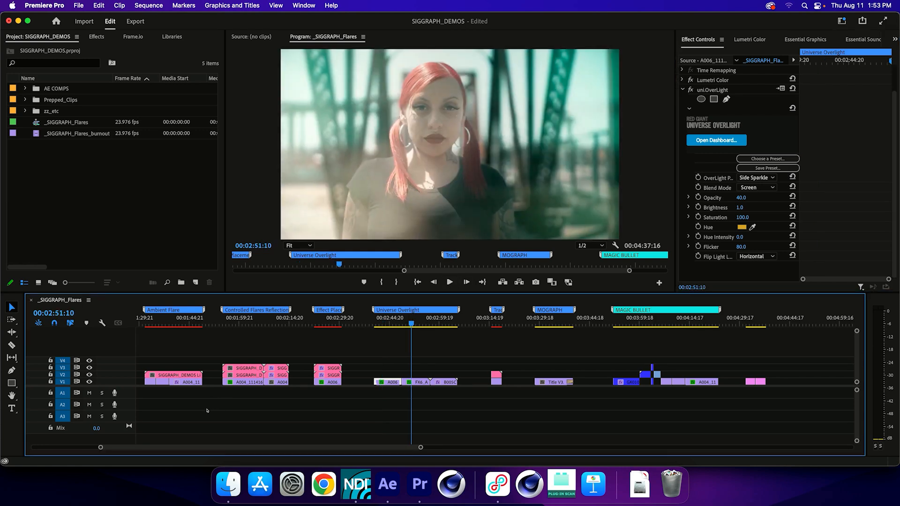
mouse_move(421, 322)
left_mouse_down()
mouse_move(403, 322)
mouse_move(423, 324)
left_mouse_up()
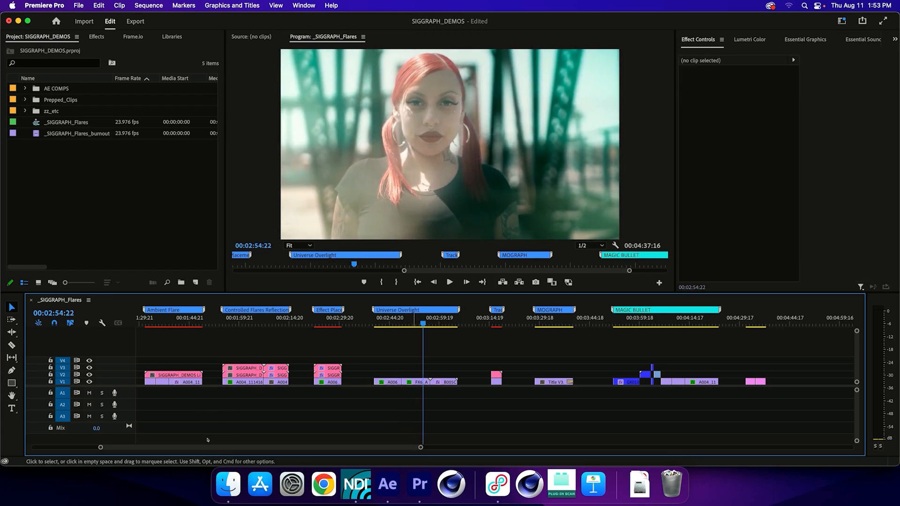
left_click(416, 382)
left_click(691, 109)
left_click(690, 110)
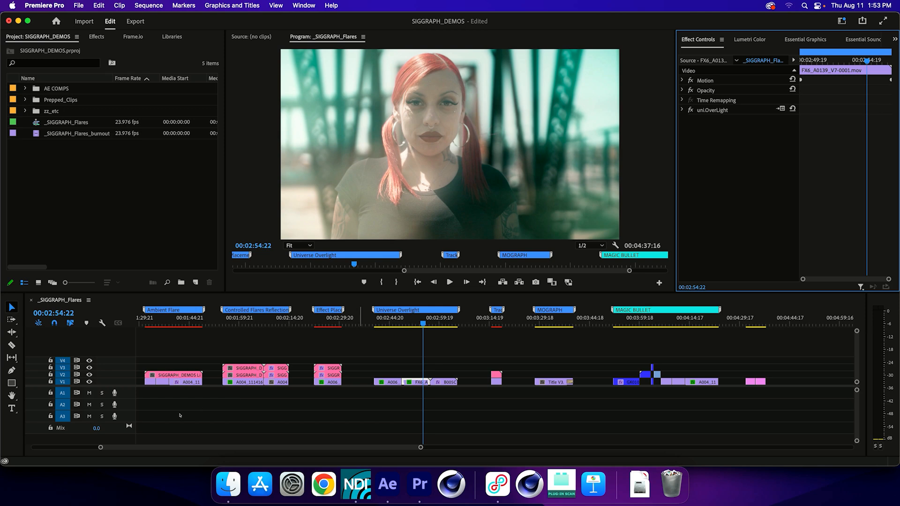
Go to the night motorcycle shot at 00:03:00:23 and toggle its uni.OverLight effect off and on to compare.
mouse_move(413, 317)
left_mouse_down()
mouse_move(403, 318)
mouse_move(443, 319)
left_mouse_up()
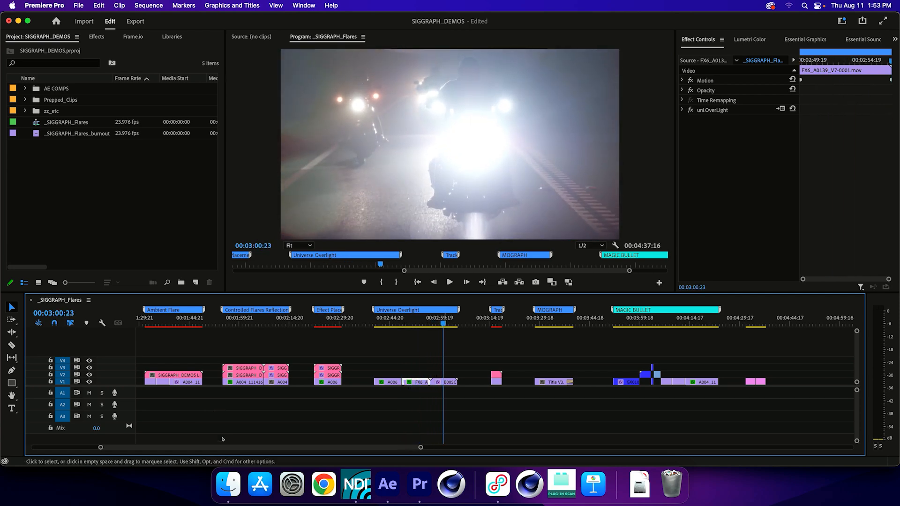
left_click(448, 382)
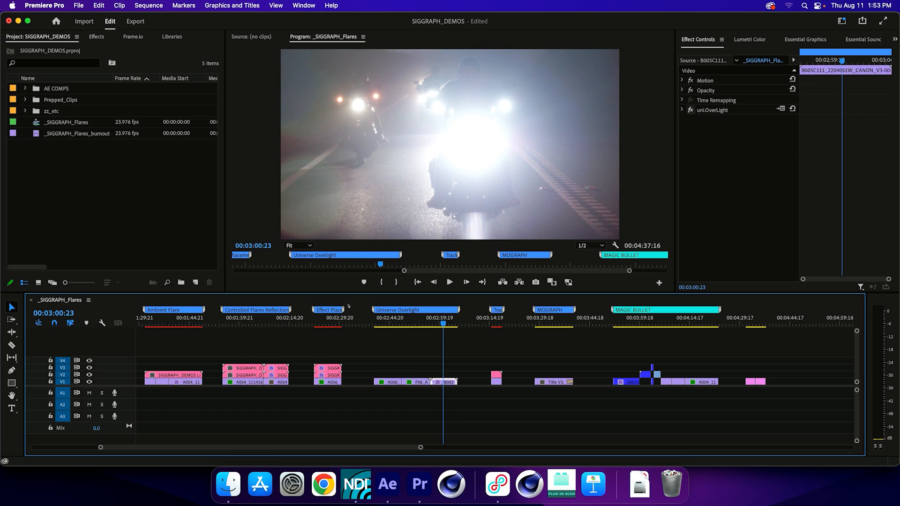
left_click(690, 110)
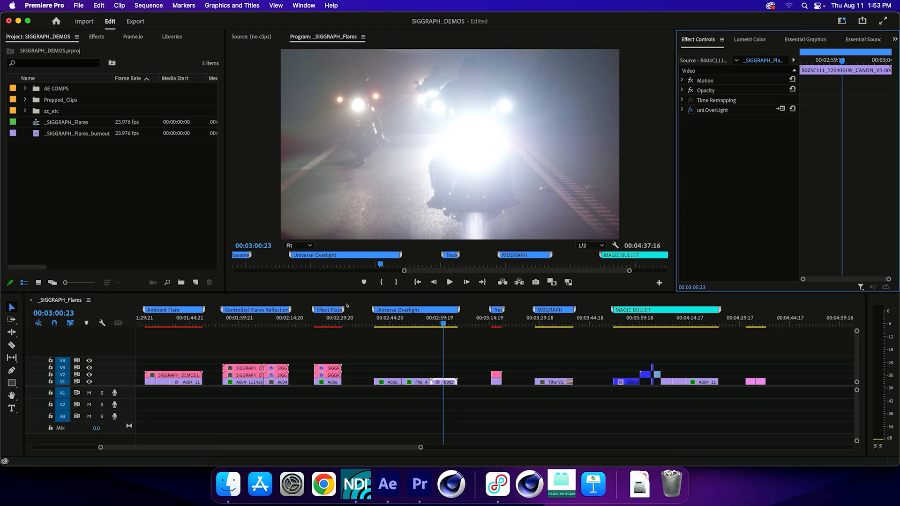
left_click(690, 110)
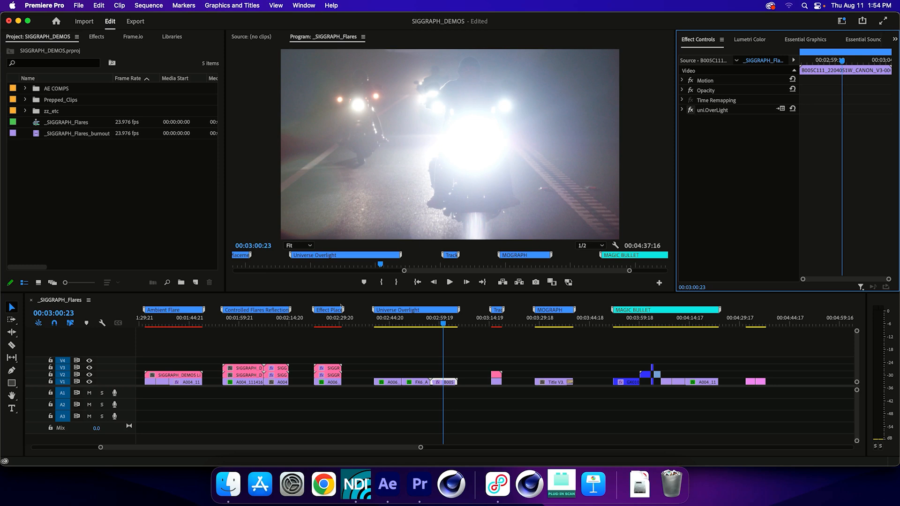
Pass through the MOGRAPH section to the Midjourney artist credit at 00:04:31:18 and view it full screen.
left_click(539, 319)
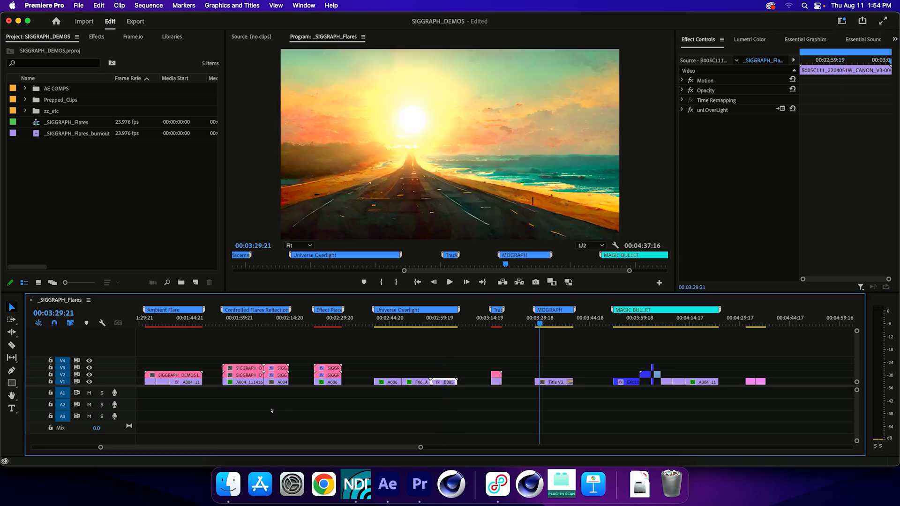
left_click_drag(625, 320, 745, 320)
key("Right")
key("Right")
key("Right")
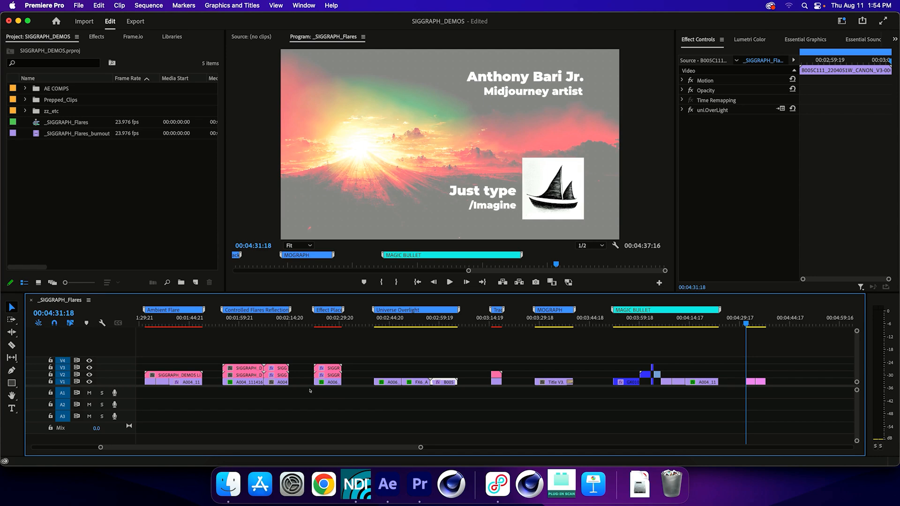
key("ctrl+grave")
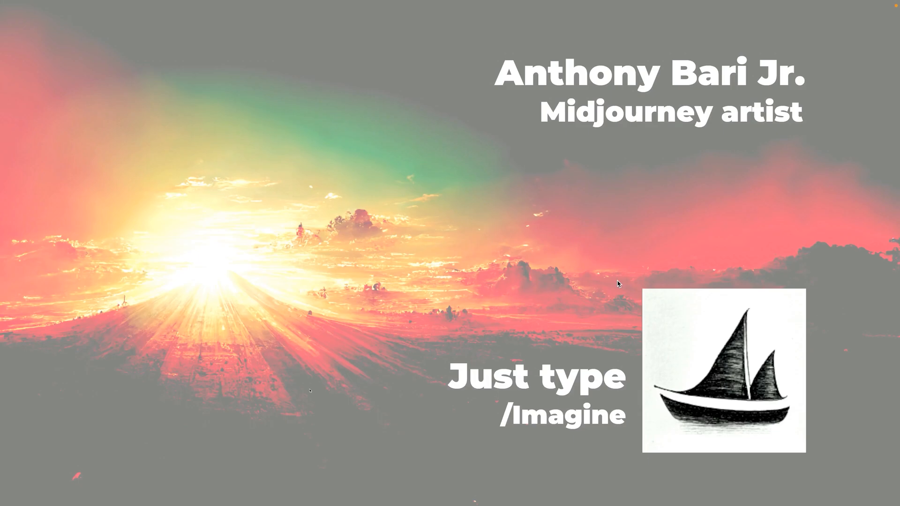